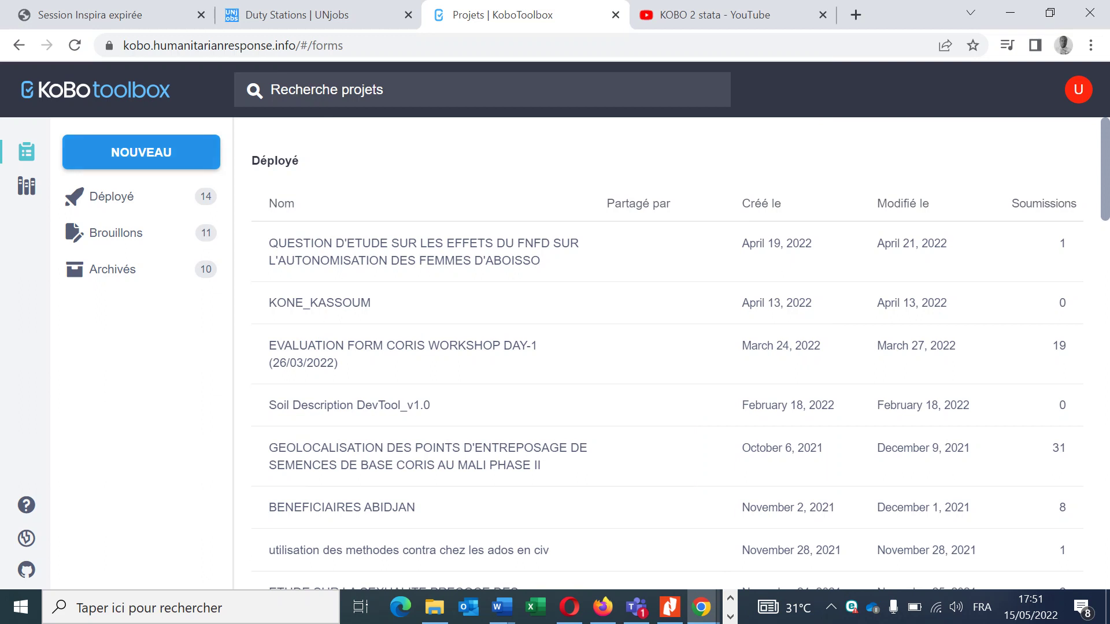
Create a new project from scratch with the title "Identification"
{"action": "left_click", "coordinate": [141, 152]}
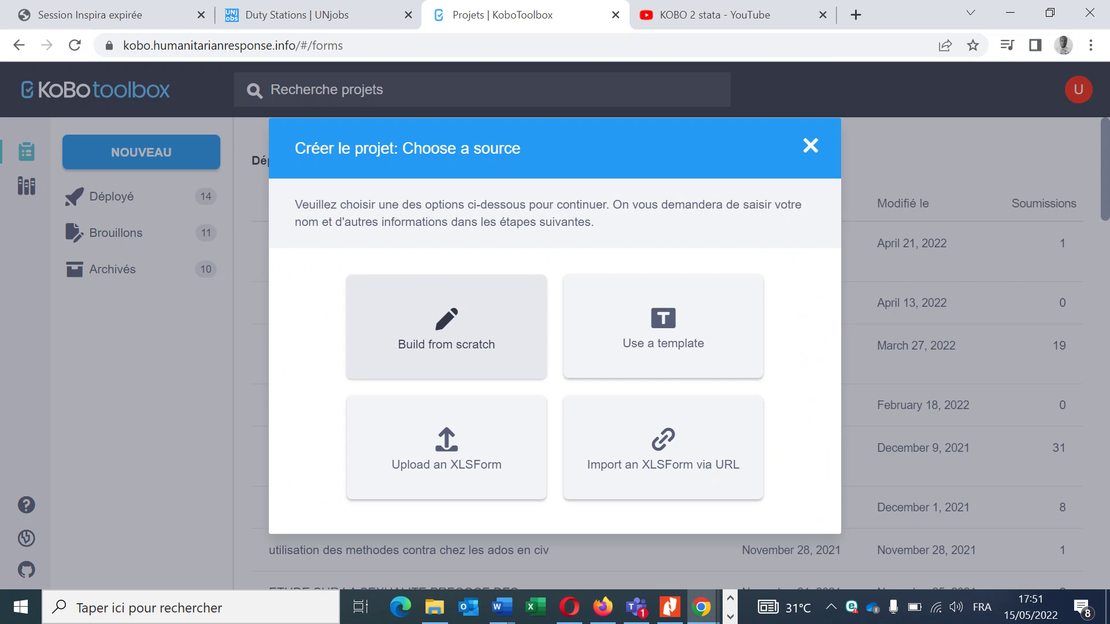
{"action": "left_click", "coordinate": [446, 327]}
{"action": "left_click", "coordinate": [443, 236]}
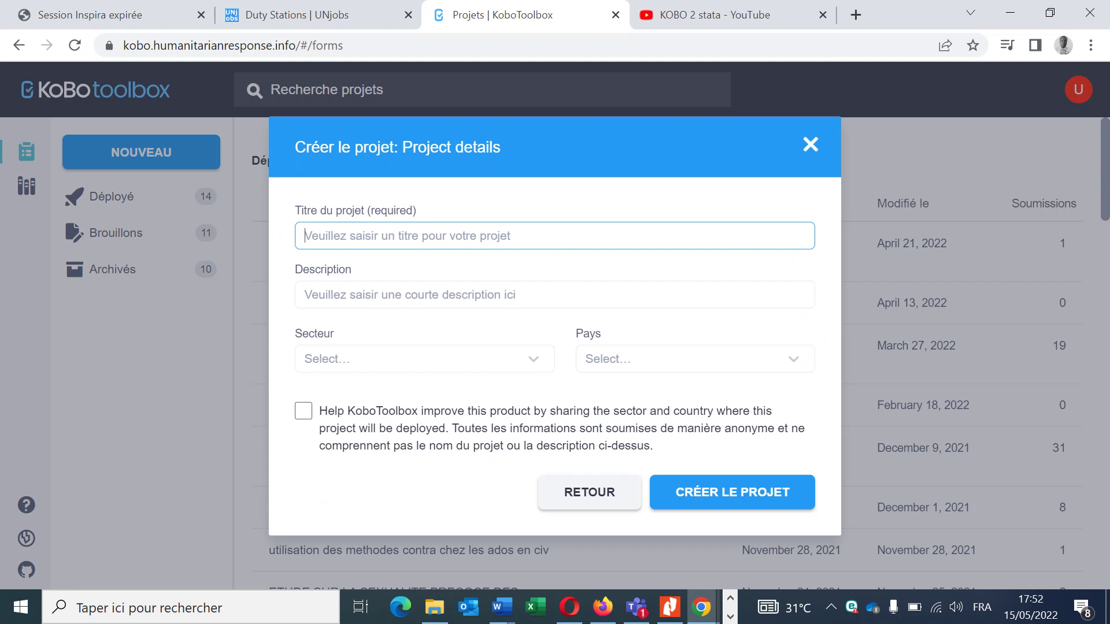
{"action": "type", "text": "Identif"}
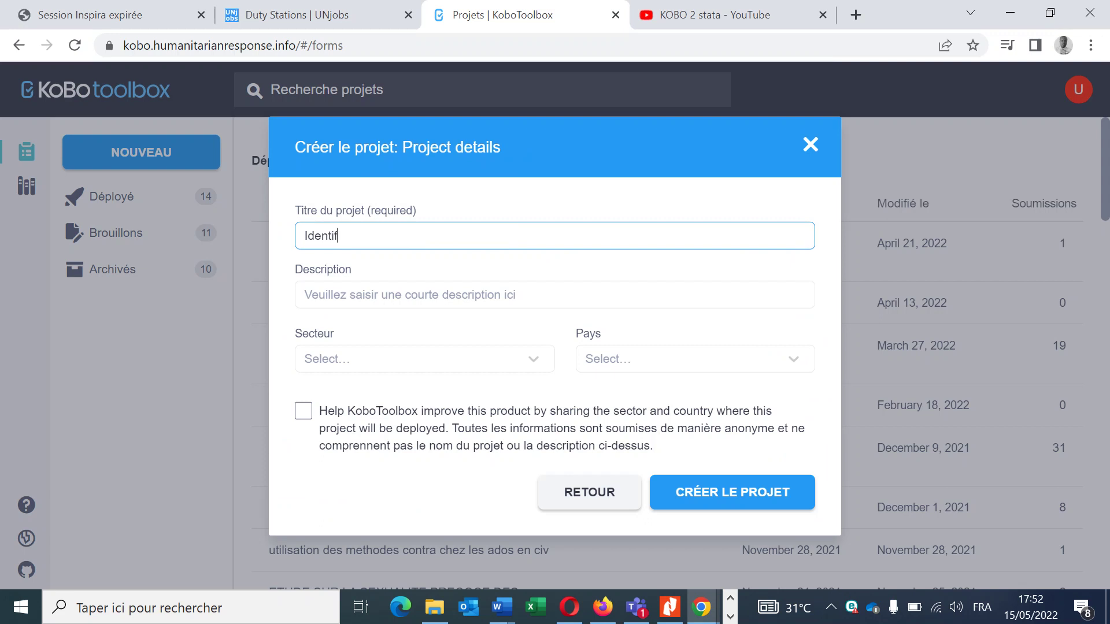
{"action": "type", "text": "ac"}
{"action": "key", "text": "BackSpace"}
{"action": "key", "text": "BackSpace"}
{"action": "type", "text": "ication"}
{"action": "key", "text": "Return"}
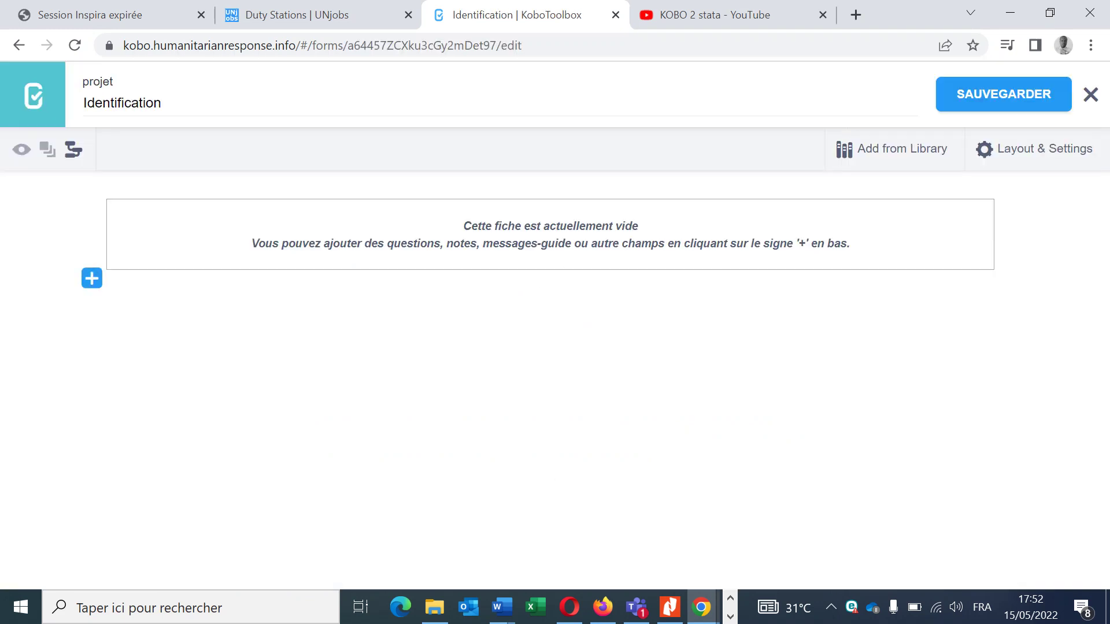
Add a first question "Country" to the empty form, with the single-choice type "Sélectionner une"
{"action": "left_click", "coordinate": [91, 278]}
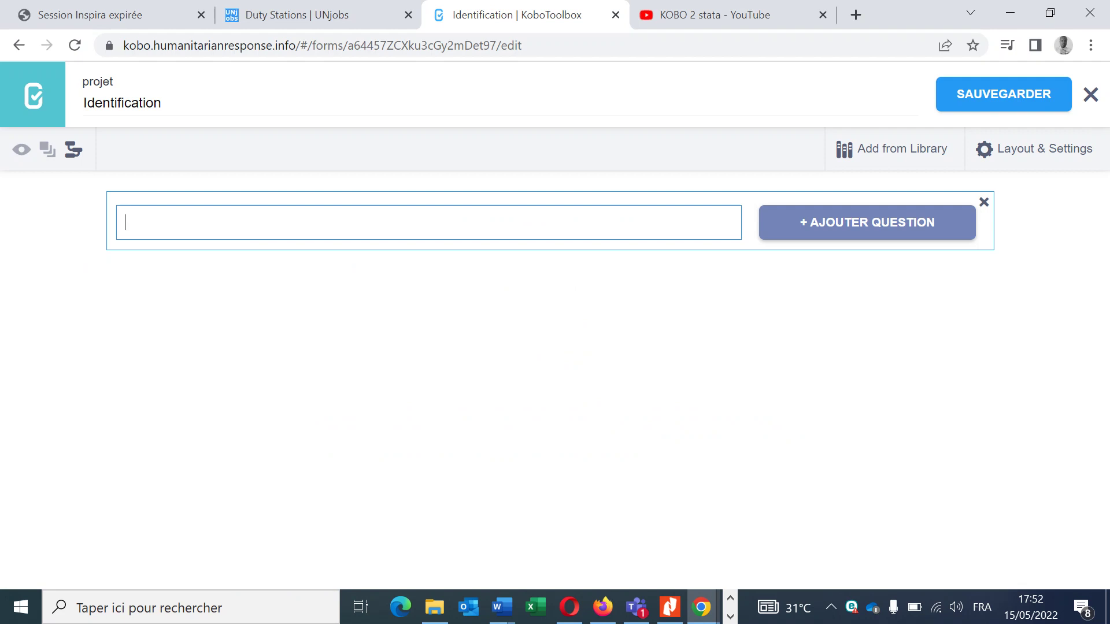
{"action": "type", "text": "Country"}
{"action": "key", "text": "Return"}
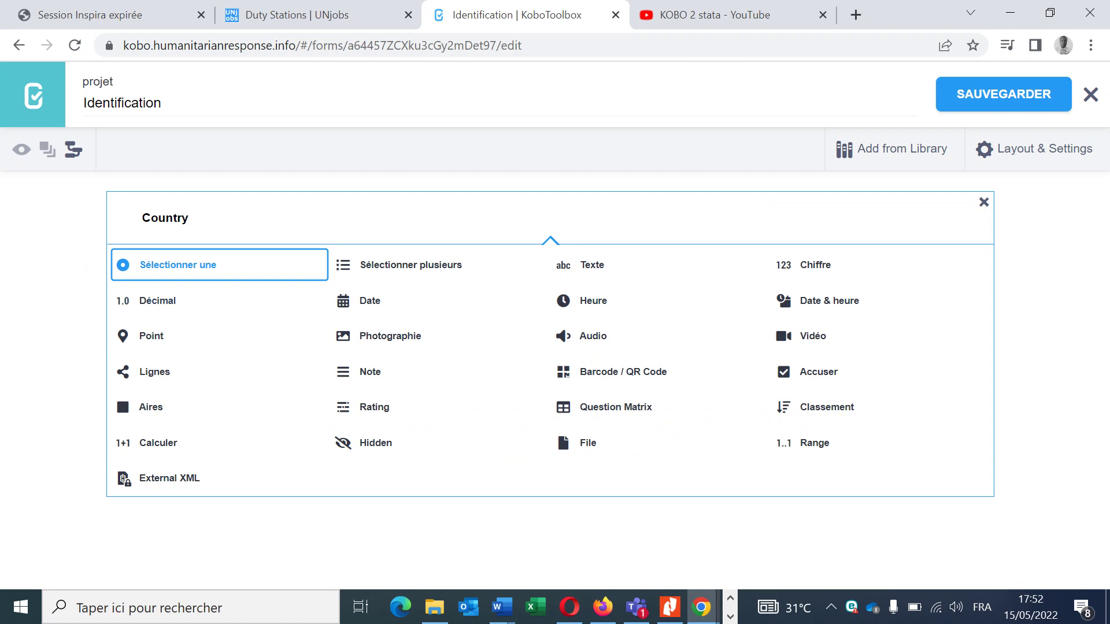
{"action": "key", "text": "Return"}
Name the Country question's first option "Cote d'Ivoire" and set its XML value to 1
{"action": "key", "text": "BackSpace"}
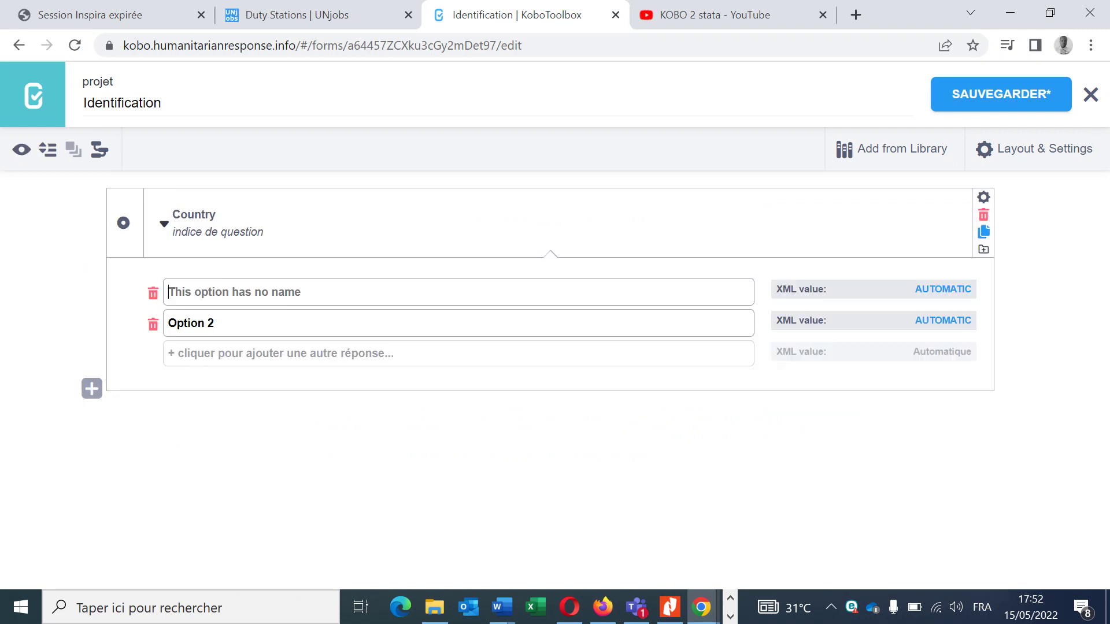
{"action": "type", "text": "M"}
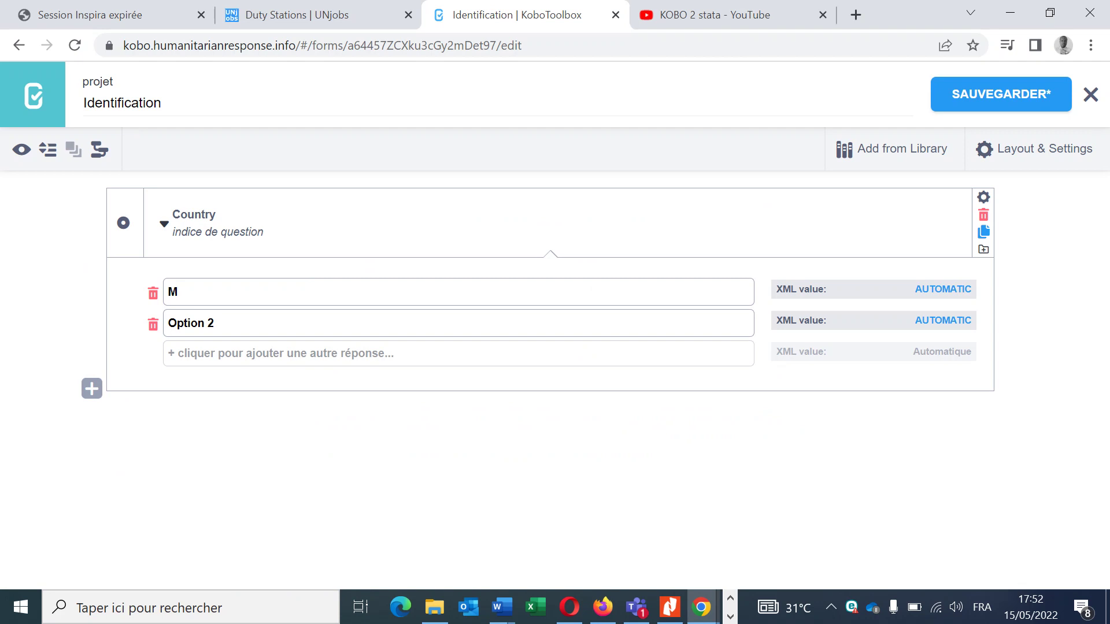
{"action": "key", "text": "BackSpace"}
{"action": "type", "text": "Cote d'Ivoire"}
{"action": "double_click", "coordinate": [919, 289]}
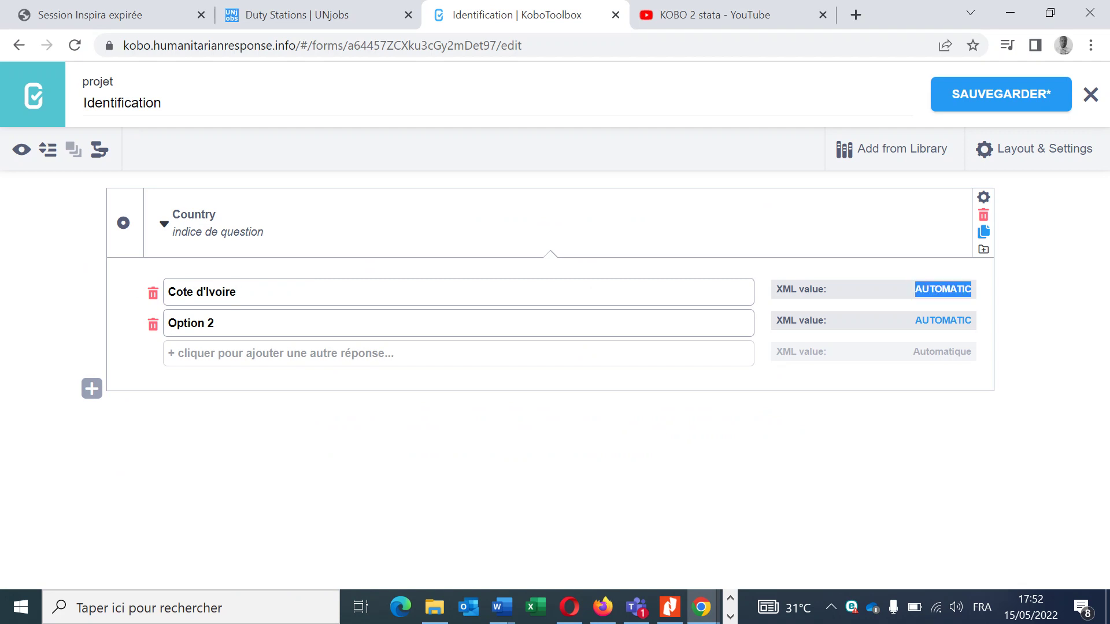
{"action": "type", "text": "1"}
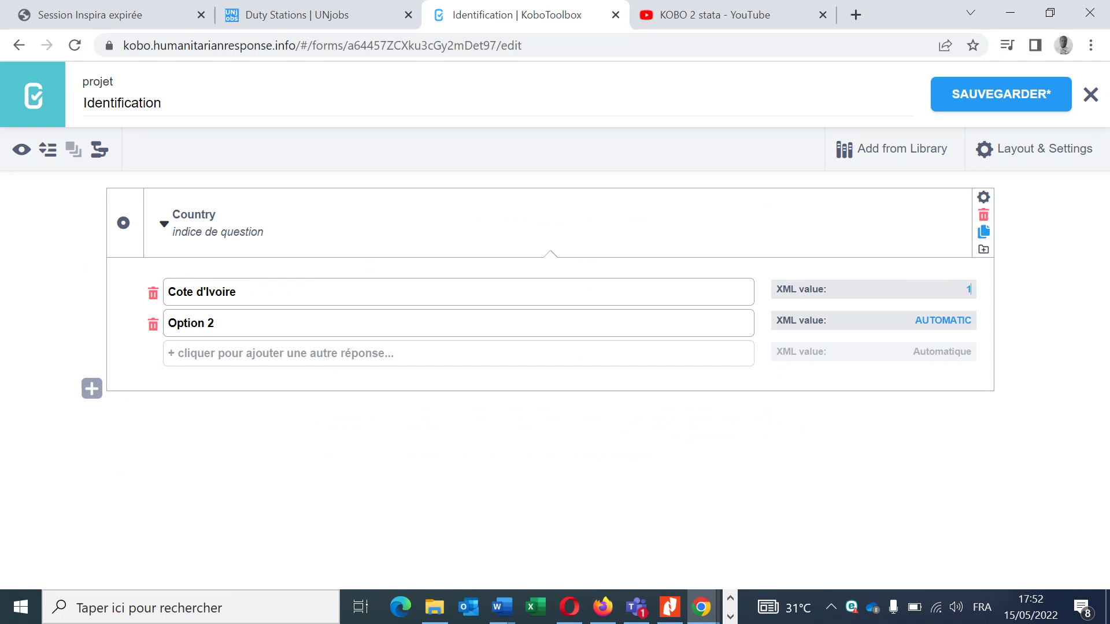
Rename the Country question's second option "Mali" and set its XML value to 2
{"action": "left_click_drag", "start_coordinate": [214, 324], "coordinate": [167, 323]}
{"action": "type", "text": "Mali"}
{"action": "key", "text": "ctrl+a"}
{"action": "type", "text": "2"}
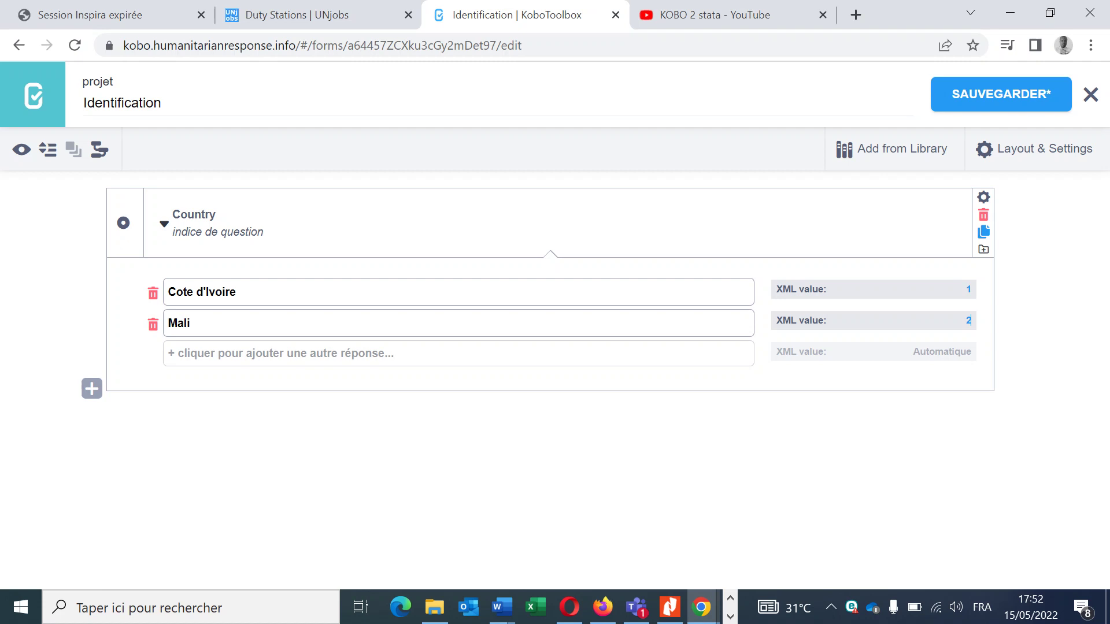
Add a third option "Camerun" to the Country question with XML value 3
{"action": "left_click", "coordinate": [280, 353]}
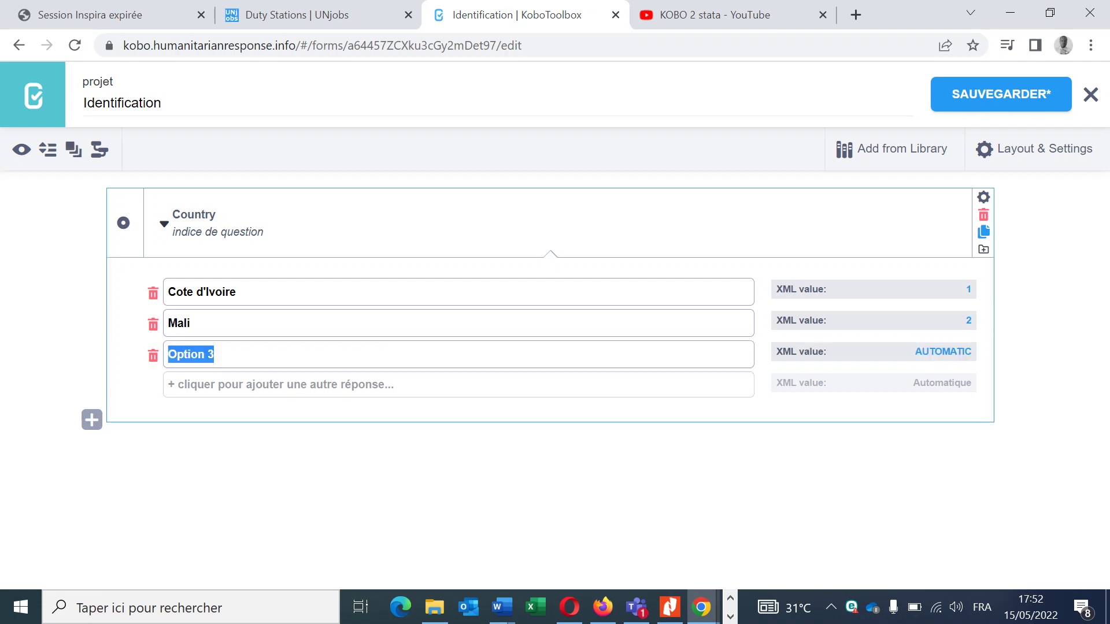
{"action": "key", "text": "BackSpace"}
{"action": "type", "text": "C"}
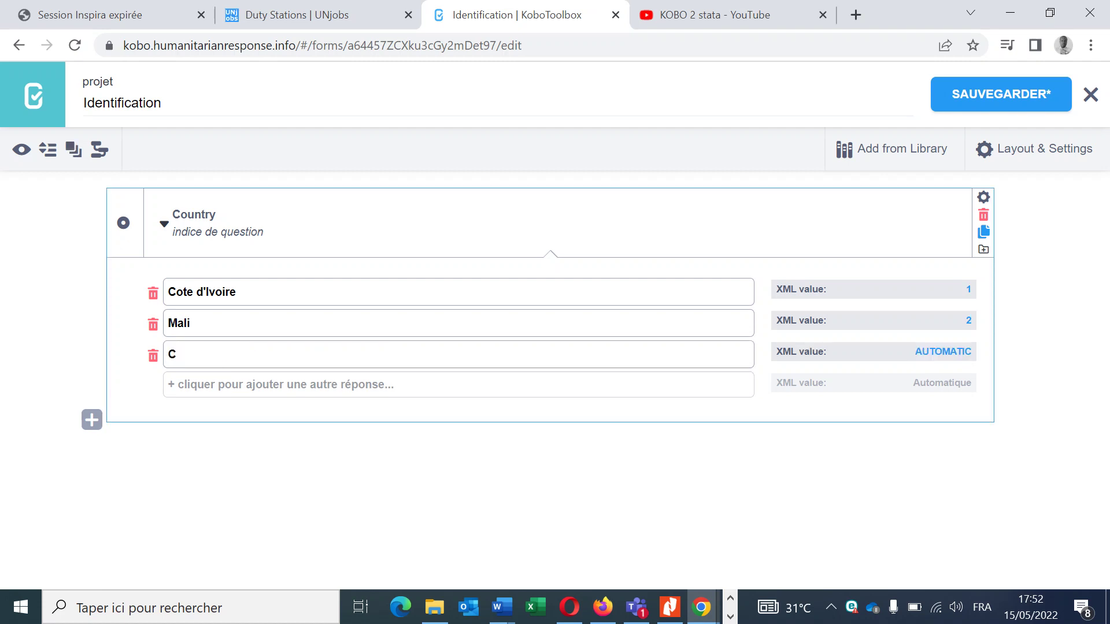
{"action": "type", "text": "amerun"}
{"action": "right_click", "coordinate": [942, 349]}
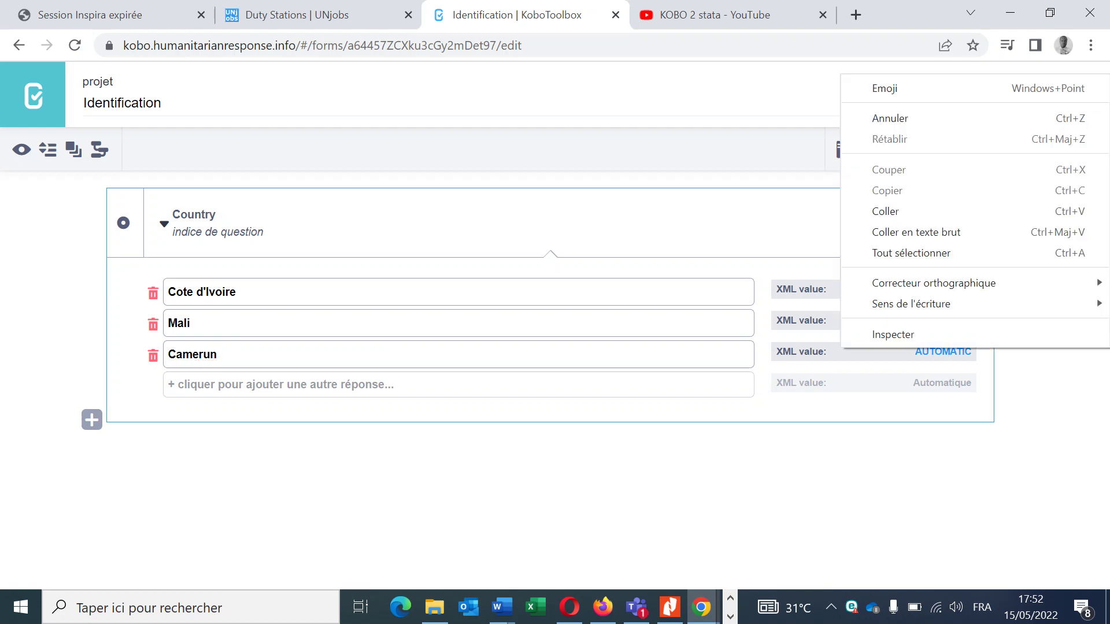
{"action": "double_click", "coordinate": [949, 350]}
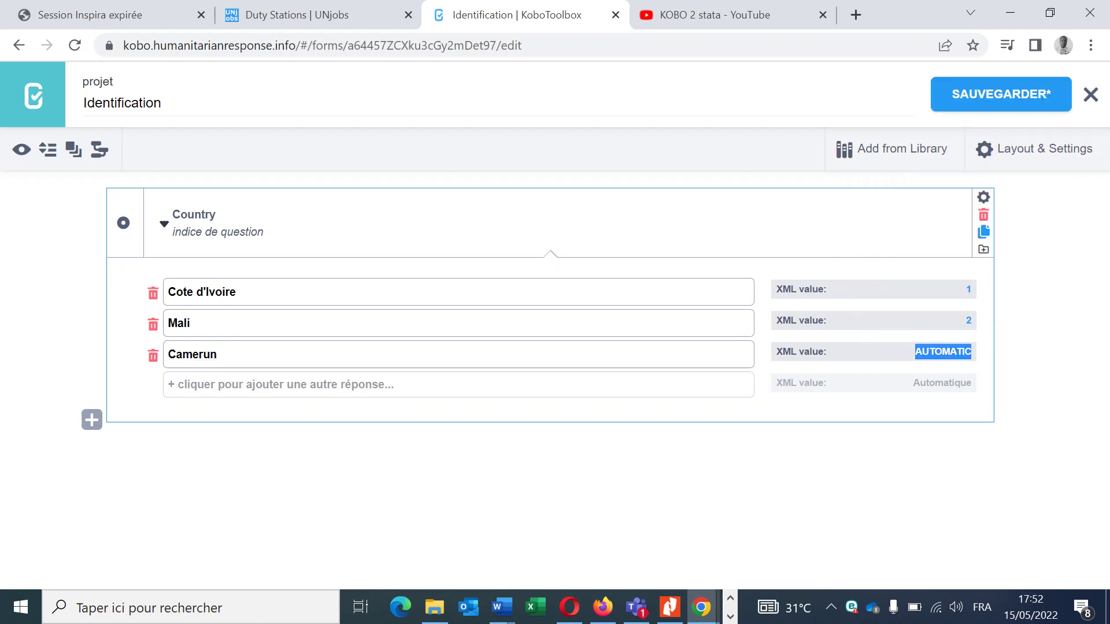
{"action": "type", "text": "3"}
Add a fourth option "Benin" to the Country question with XML value 4
{"action": "key", "text": "Return"}
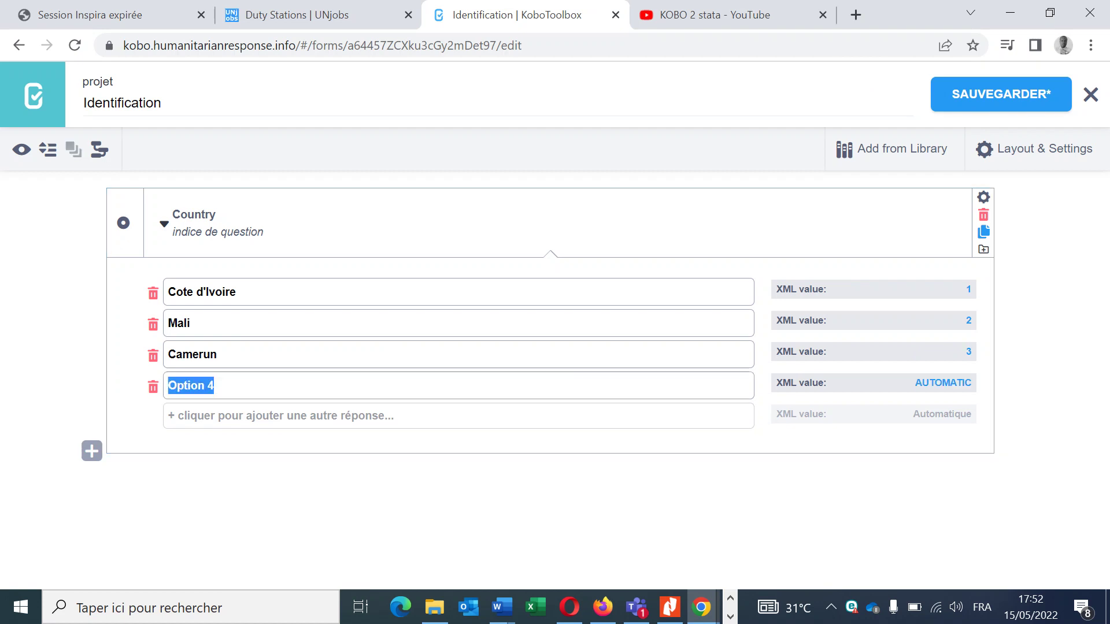
{"action": "key", "text": "BackSpace"}
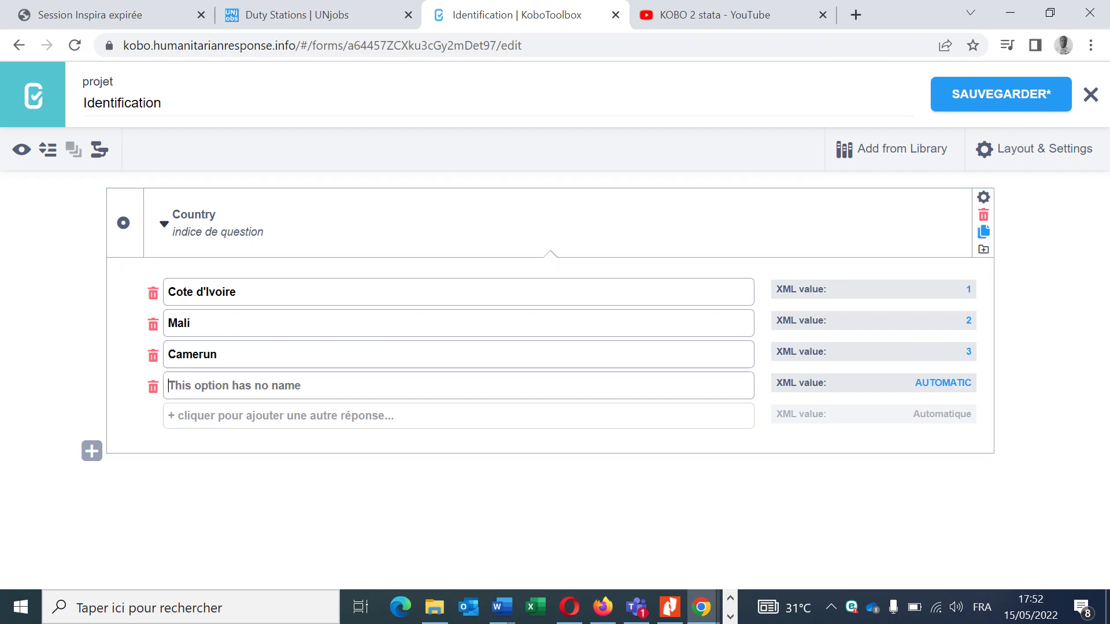
{"action": "type", "text": "Benin"}
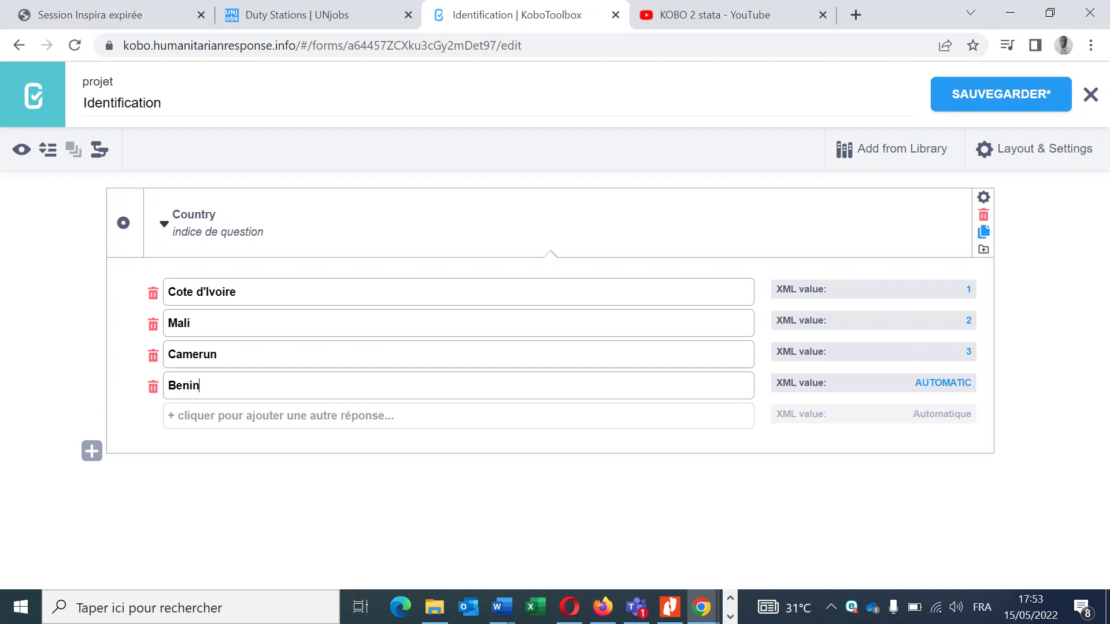
{"action": "double_click", "coordinate": [949, 383]}
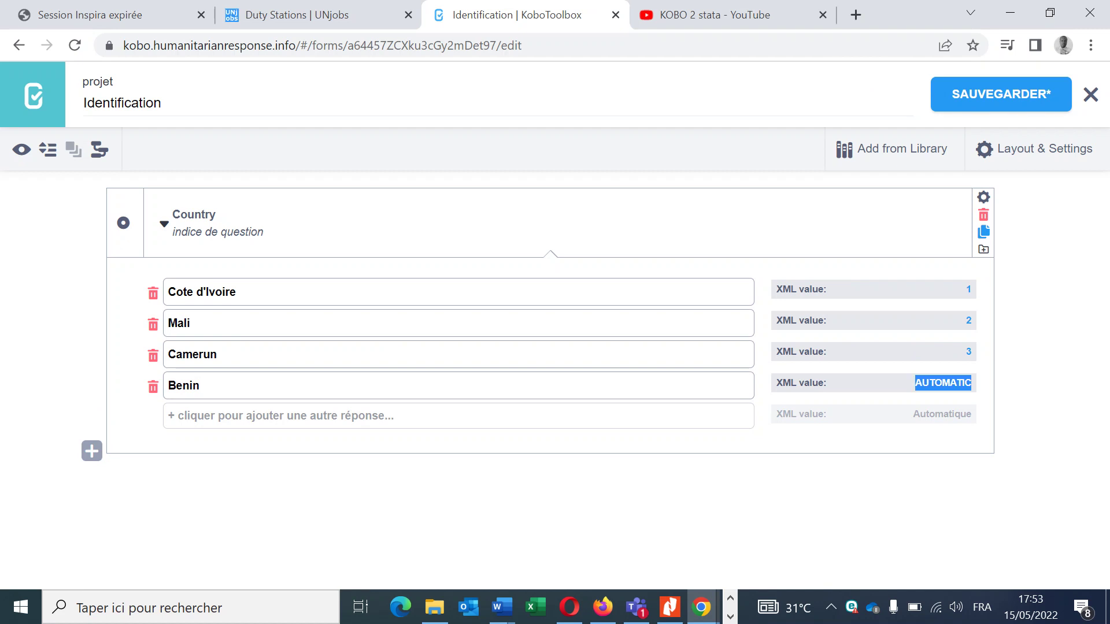
{"action": "type", "text": "54"}
{"action": "key", "text": "BackSpace"}
{"action": "key", "text": "BackSpace"}
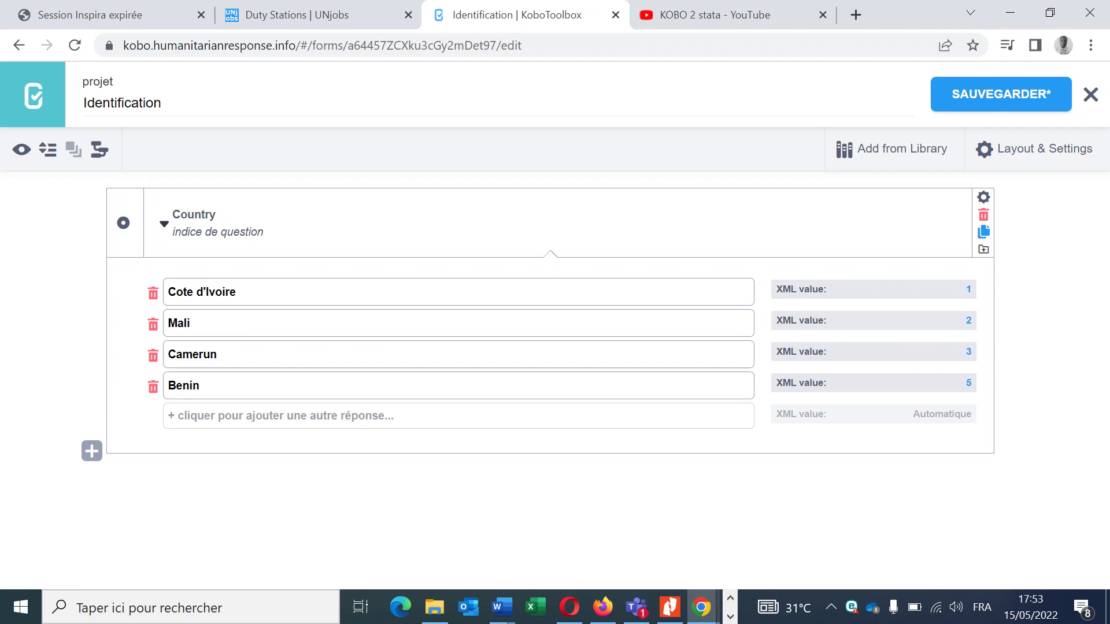
{"action": "type", "text": "4"}
Add a question "SEX" below Country, with the single-choice type "Sélectionner une"
{"action": "left_click", "coordinate": [92, 450]}
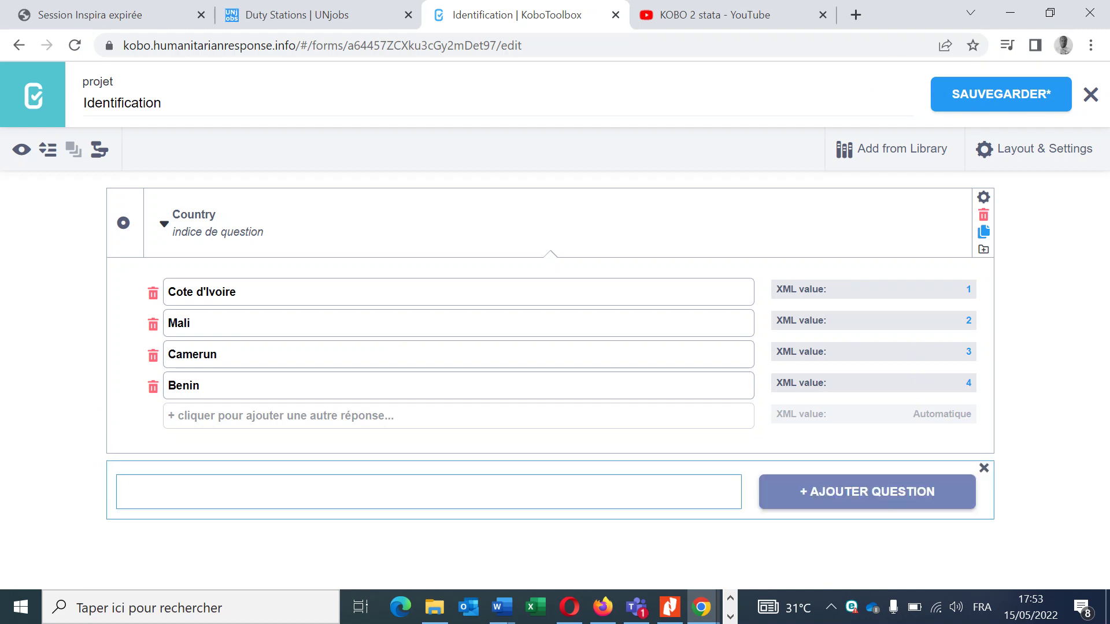
{"action": "type", "text": "SEX"}
{"action": "key", "text": "Return"}
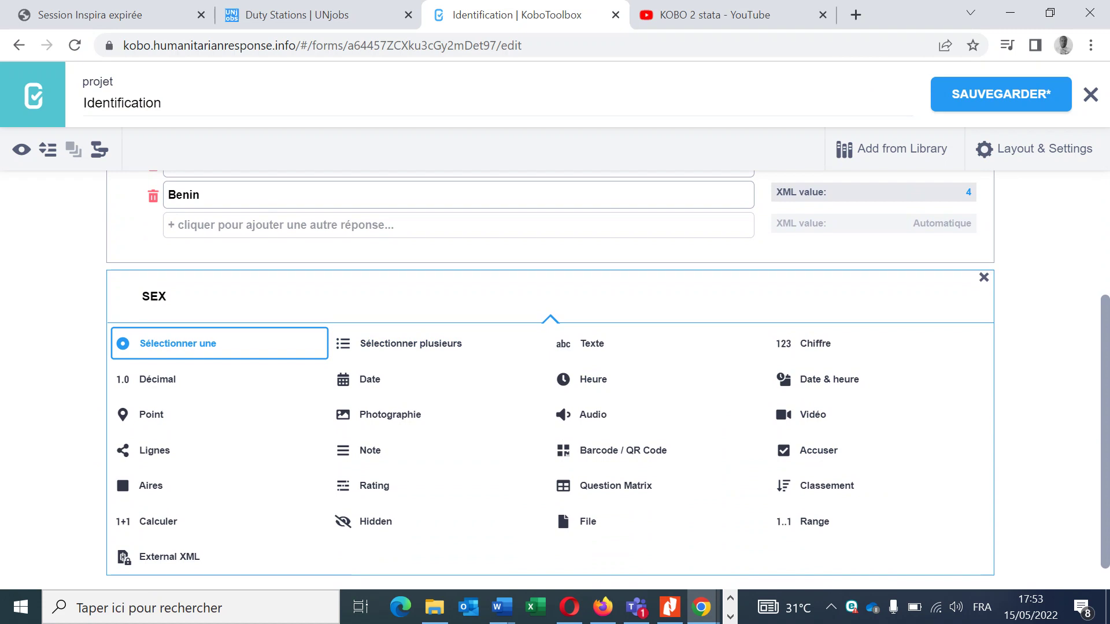
{"action": "key", "text": "Return"}
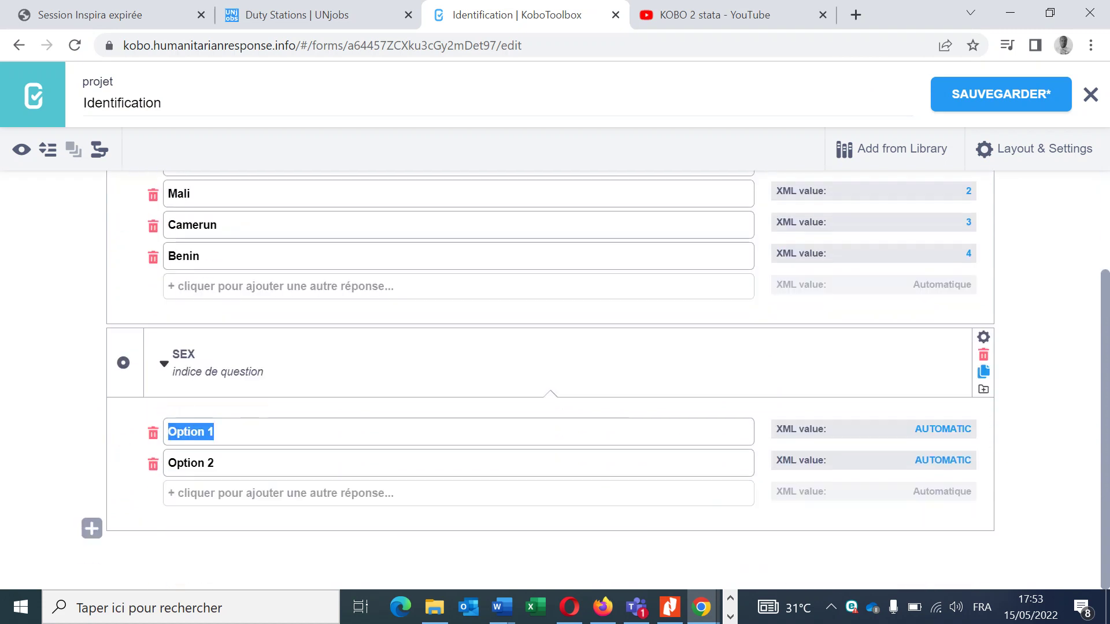
Name the two answer options of the SEX question "Male" and "Female"
{"action": "key", "text": "BackSpace"}
{"action": "type", "text": "Ma"}
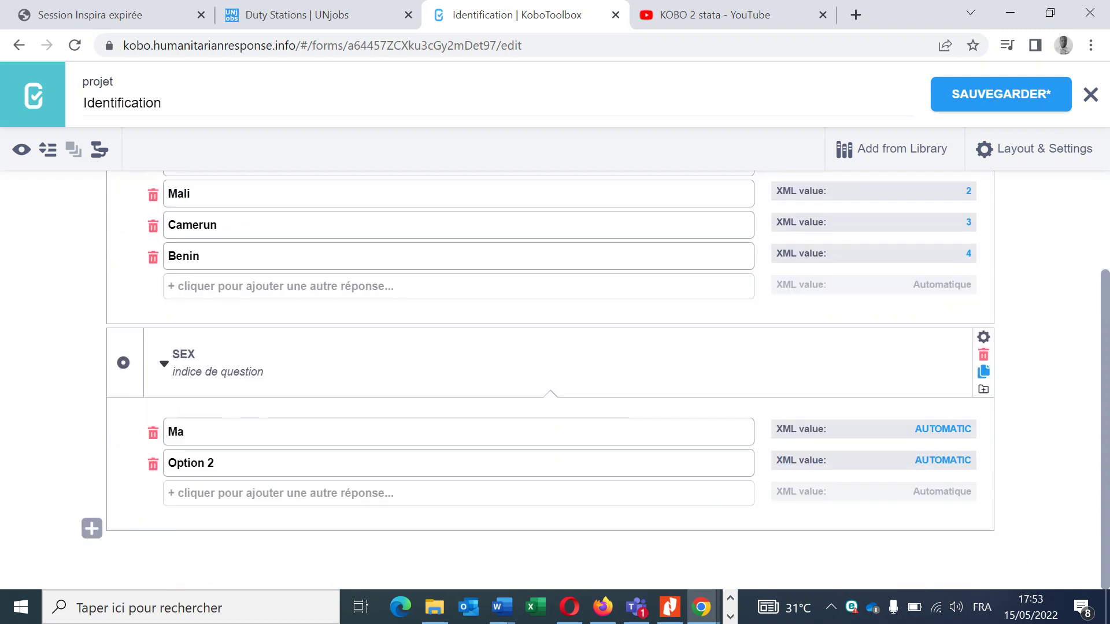
{"action": "type", "text": "le"}
{"action": "key", "text": "Tab"}
{"action": "type", "text": "Female"}
Set the XML values of the SEX options to 1 for Male and 2 for Female
{"action": "left_click", "coordinate": [942, 429]}
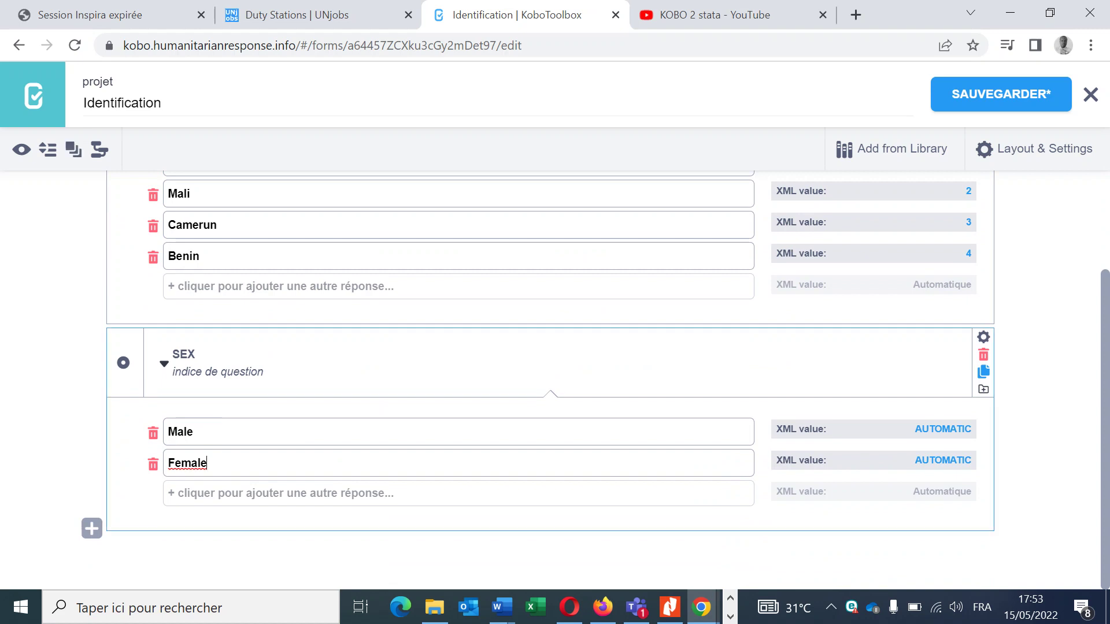
{"action": "type", "text": "1"}
{"action": "left_click", "coordinate": [968, 430]}
{"action": "double_click", "coordinate": [943, 460]}
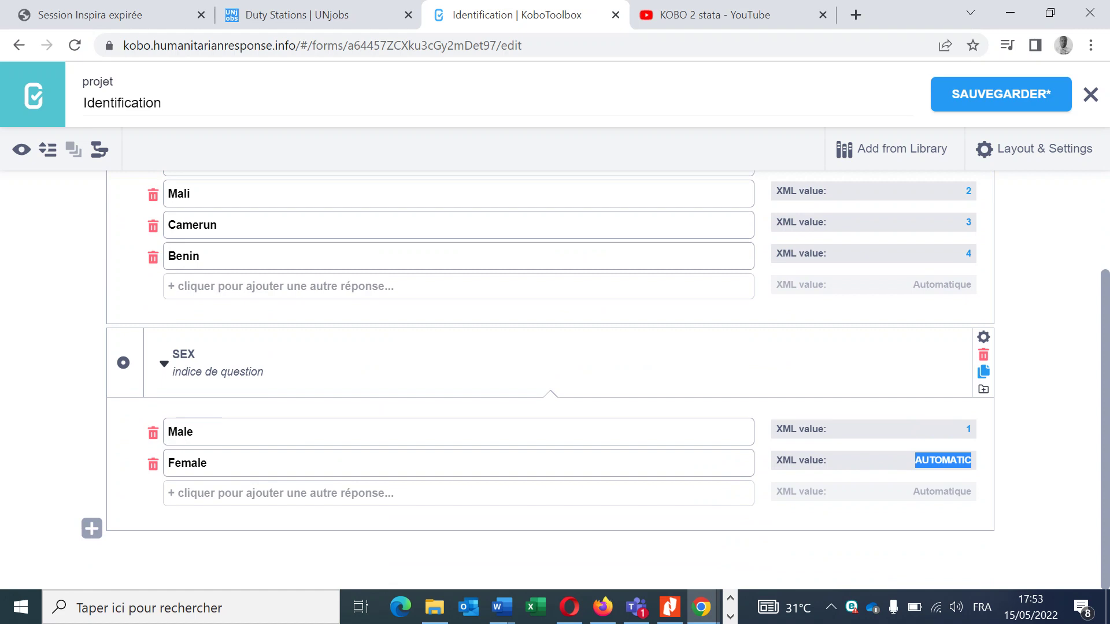
{"action": "type", "text": "2"}
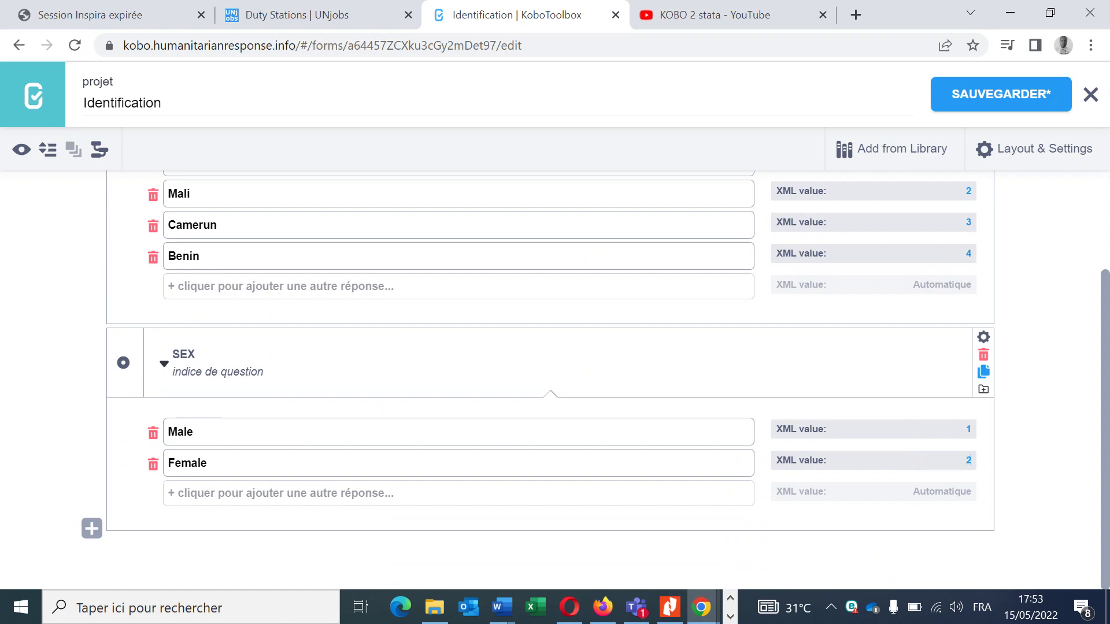
Add a question "Age" below SEX, with the single-choice type "Sélectionner une"
{"action": "left_click", "coordinate": [92, 528]}
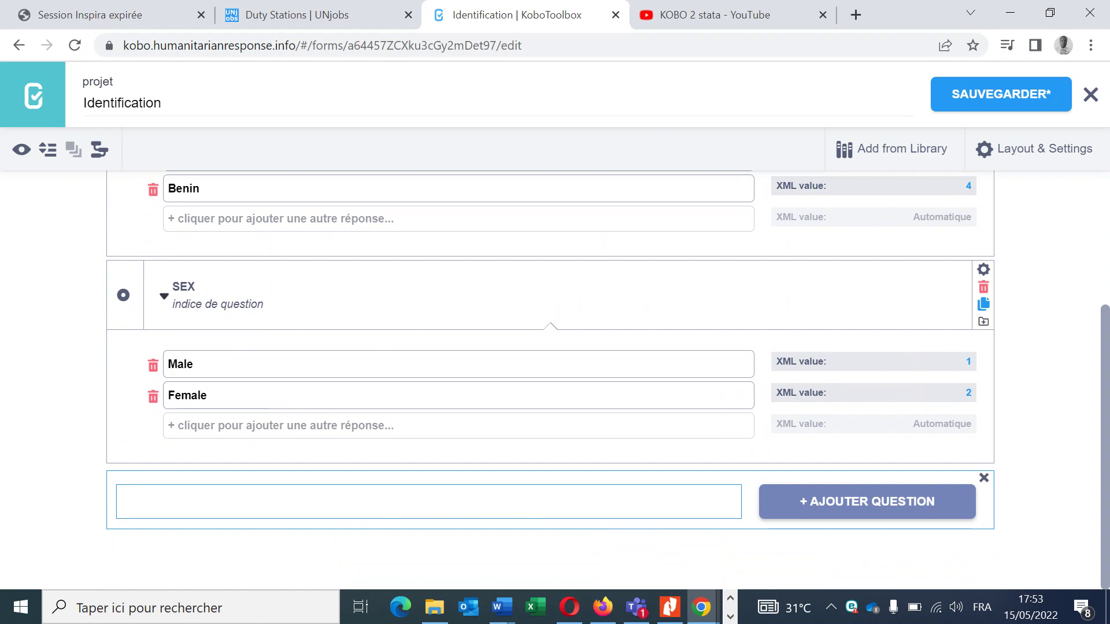
{"action": "type", "text": "w"}
{"action": "key", "text": "BackSpace"}
{"action": "type", "text": "Age"}
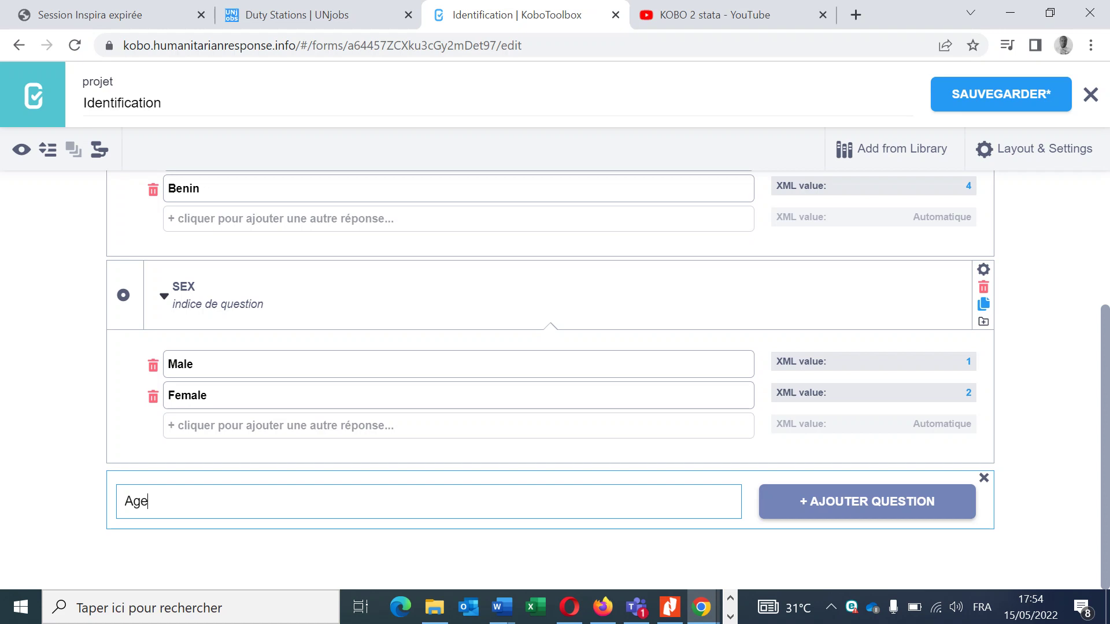
{"action": "left_click", "coordinate": [867, 501]}
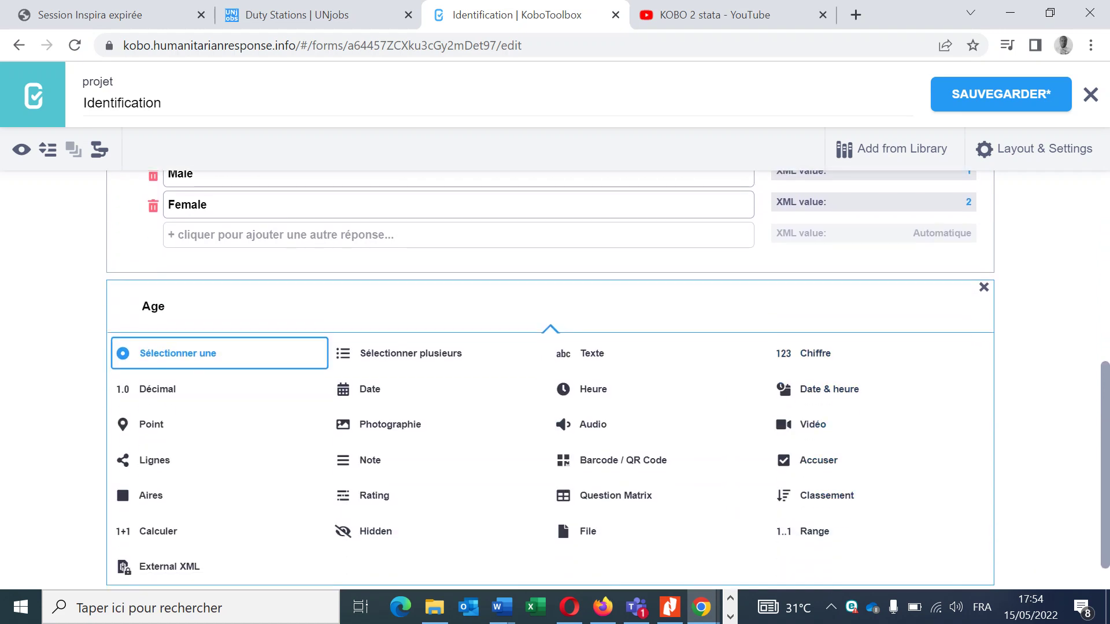
{"action": "left_click", "coordinate": [178, 353]}
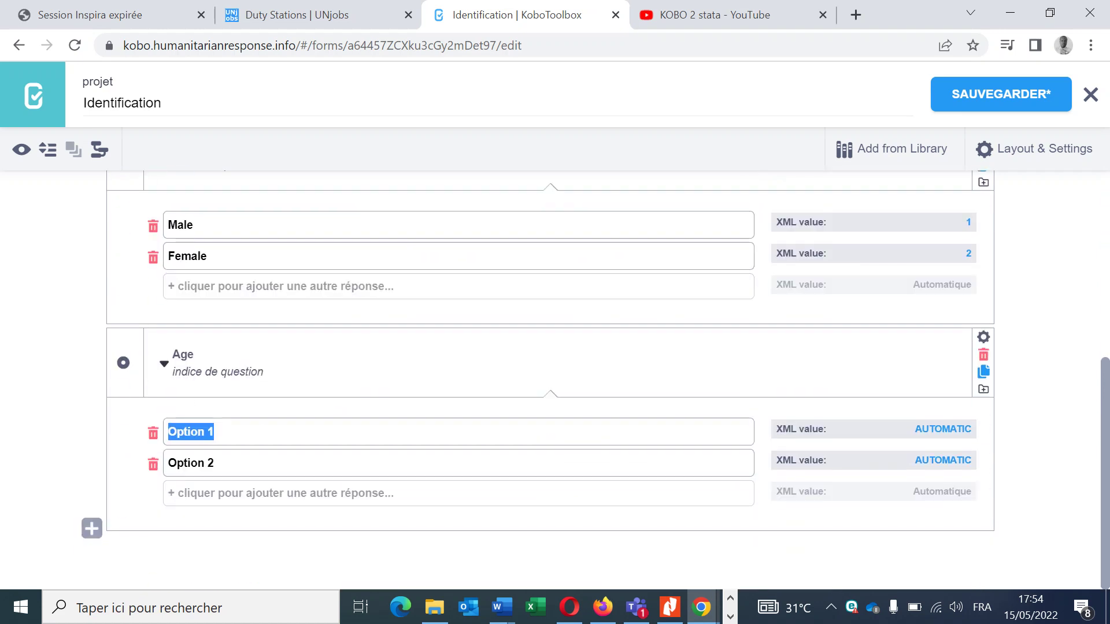
Name the Age question's first two options "10-15" and "16-20", and add a third option
{"action": "key", "text": "BackSpace"}
{"action": "type", "text": "1"}
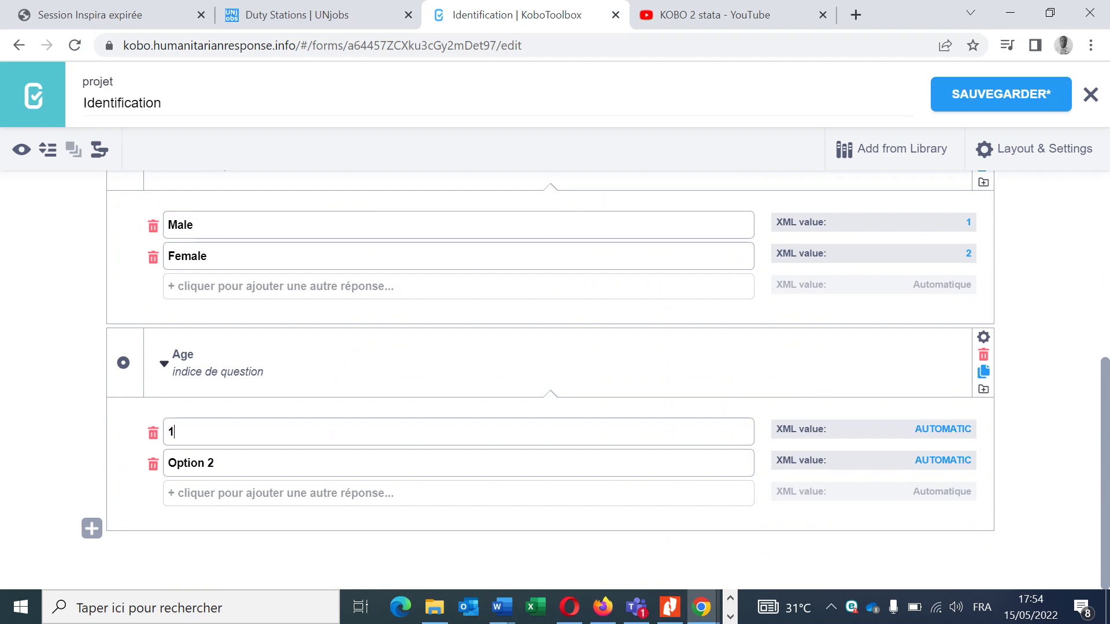
{"action": "type", "text": "0-15"}
{"action": "triple_click", "coordinate": [211, 463]}
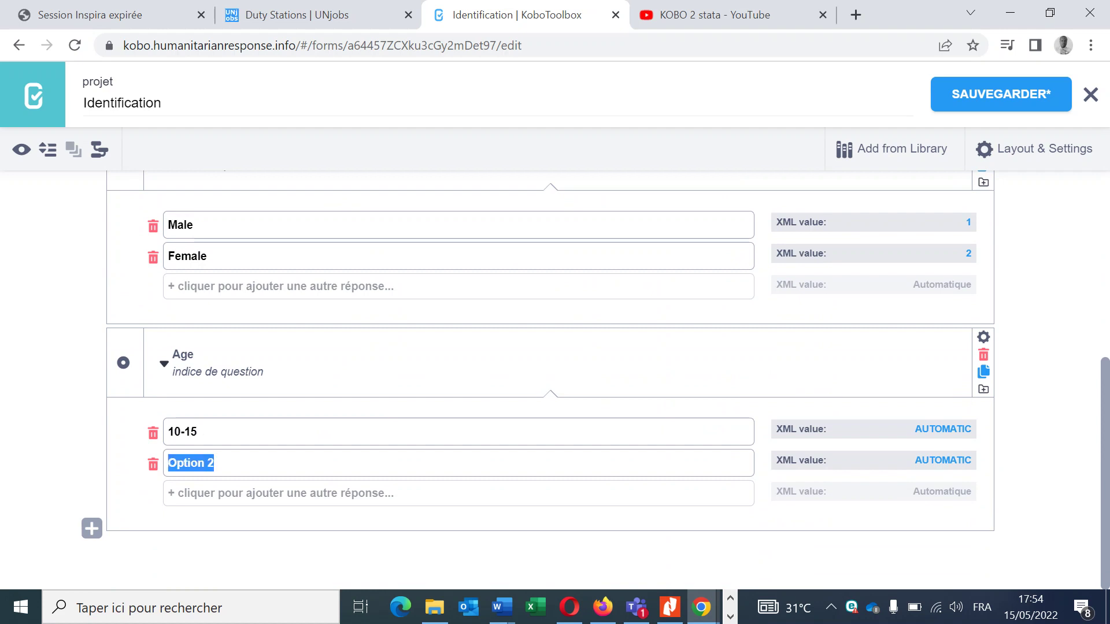
{"action": "key", "text": "BackSpace"}
{"action": "type", "text": "16"}
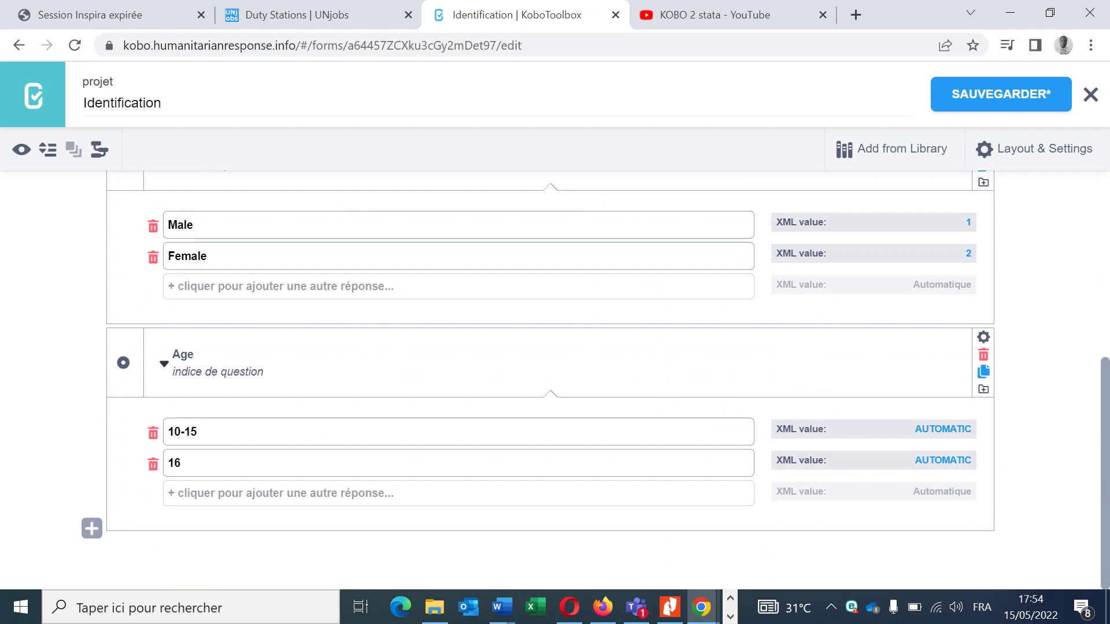
{"action": "type", "text": "-20"}
{"action": "key", "text": "Return"}
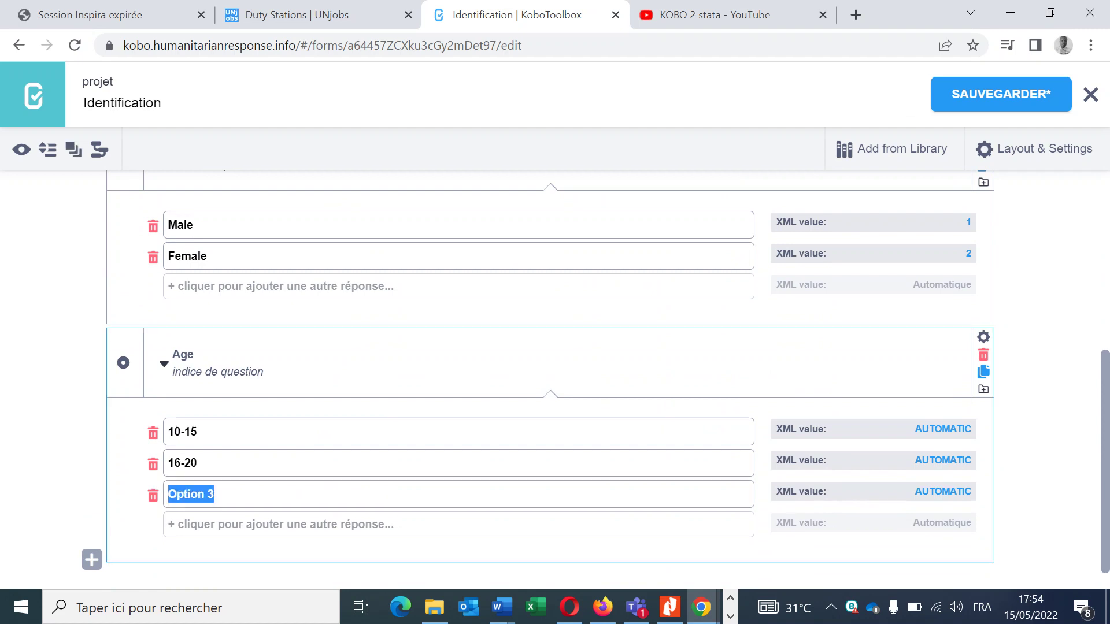
Name the third answer option of the Age question "21-25"
{"action": "key", "text": "BackSpace"}
{"action": "type", "text": "21"}
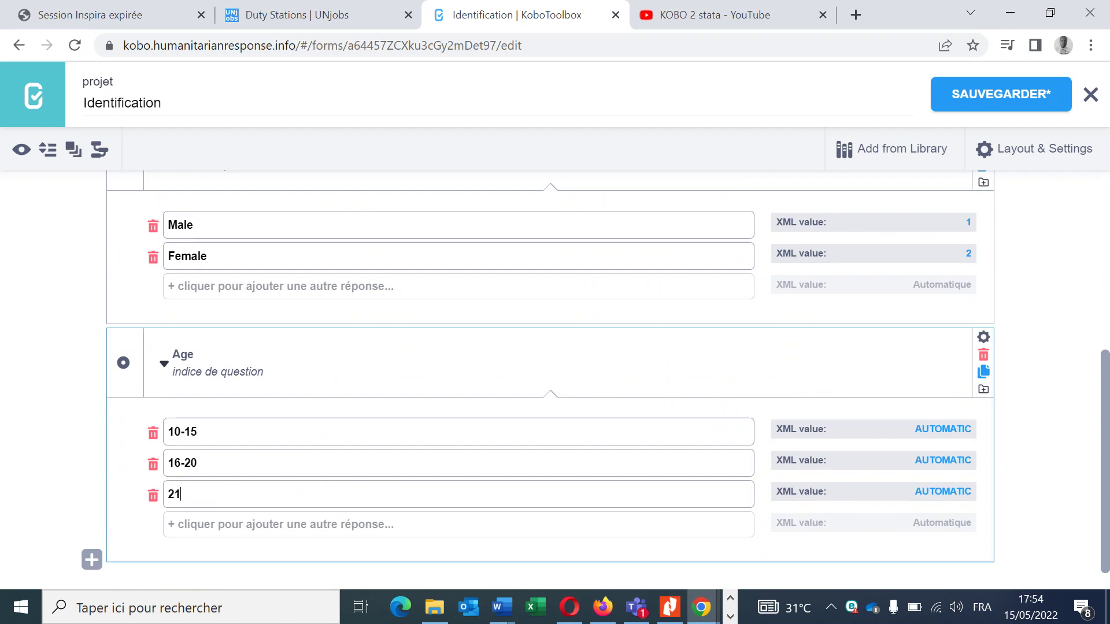
{"action": "type", "text": "-25"}
Set the XML values of the Age options to 1 for 10-15, 2 for 16-20 and 3 for 21-25
{"action": "double_click", "coordinate": [929, 429]}
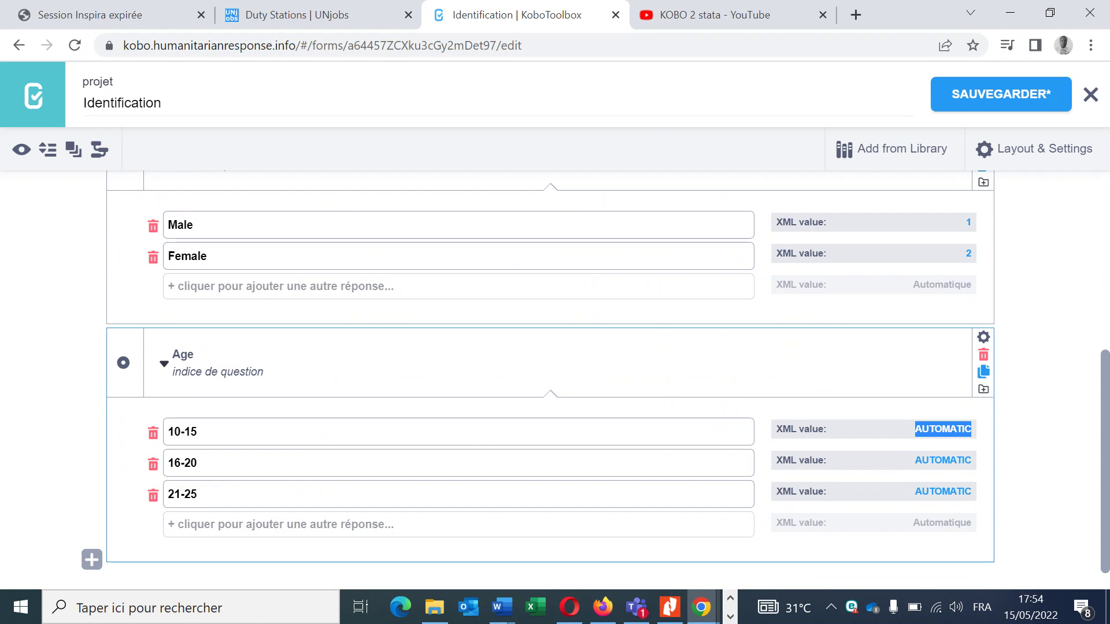
{"action": "type", "text": "1"}
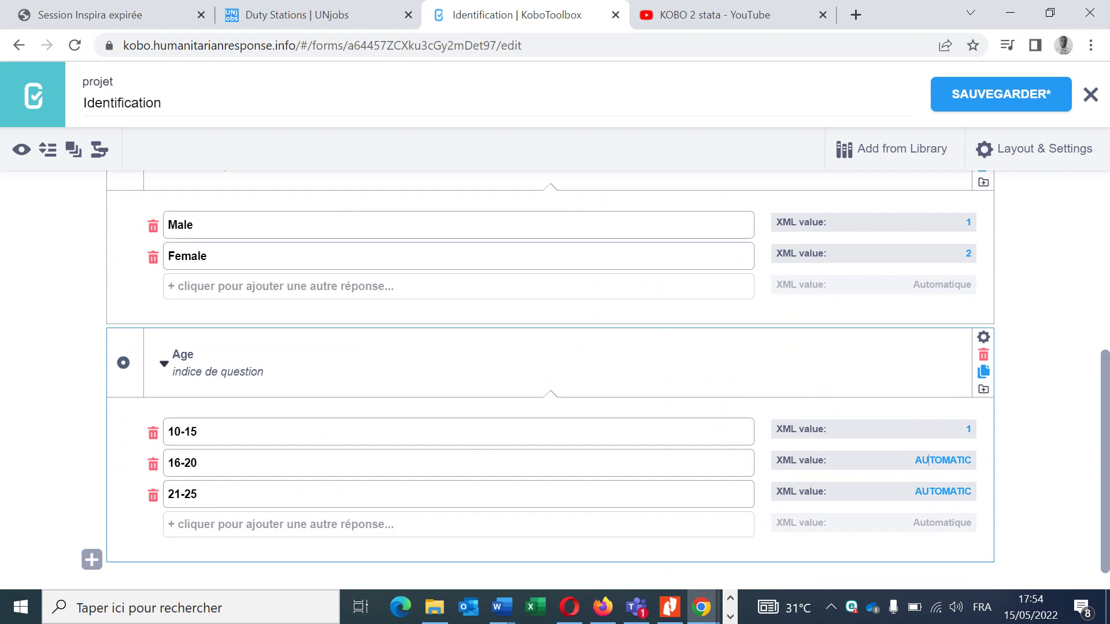
{"action": "double_click", "coordinate": [928, 460]}
{"action": "type", "text": "2"}
{"action": "key", "text": "Tab"}
{"action": "key", "text": "Tab"}
{"action": "type", "text": "3"}
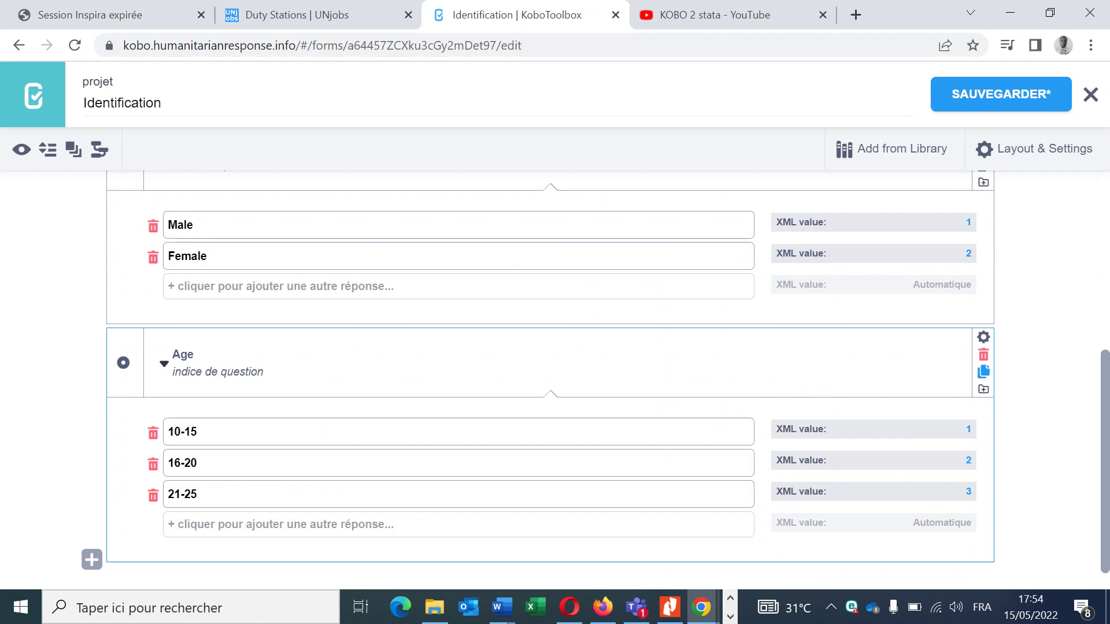
Save the Identification form and return to the project list
{"action": "scroll", "coordinate": [555, 376], "scroll_direction": "up", "scroll_amount": 5}
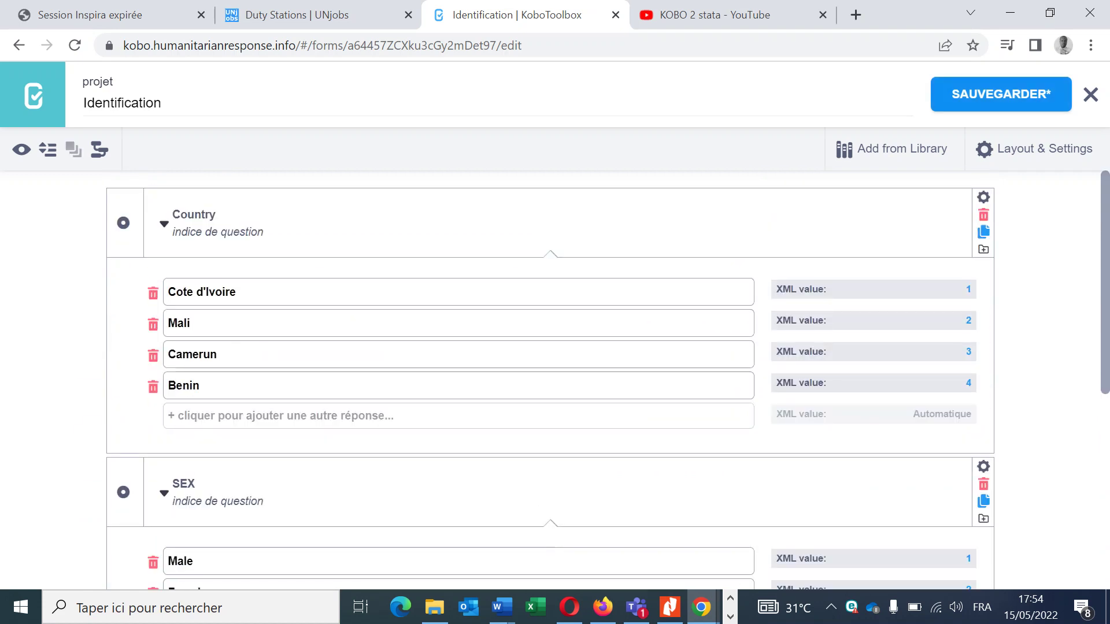
{"action": "left_click", "coordinate": [1001, 93]}
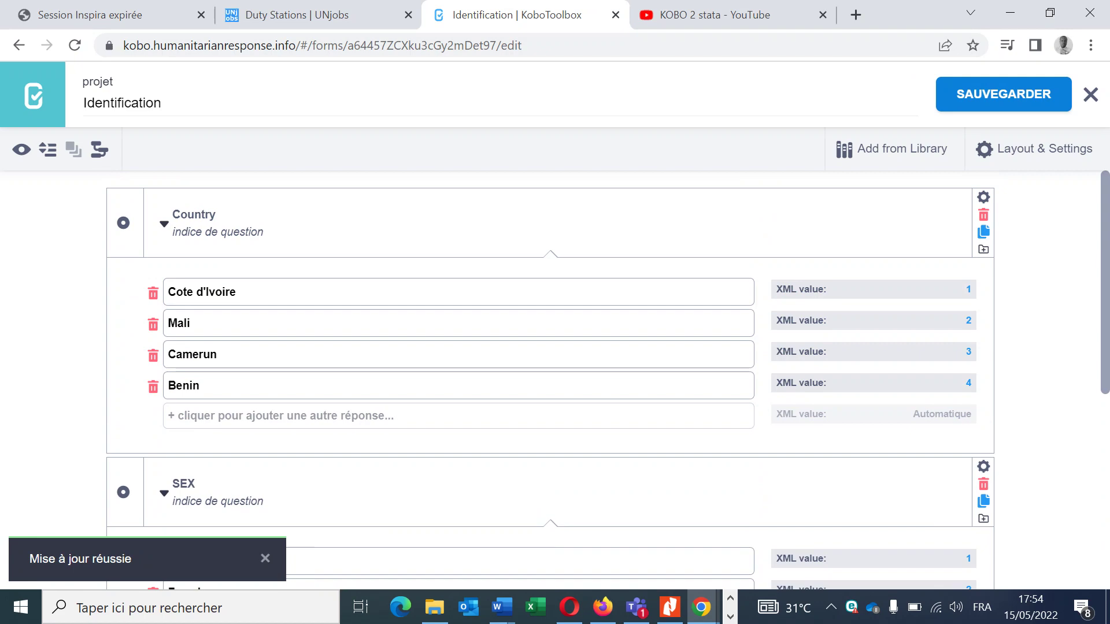
{"action": "left_click", "coordinate": [33, 94]}
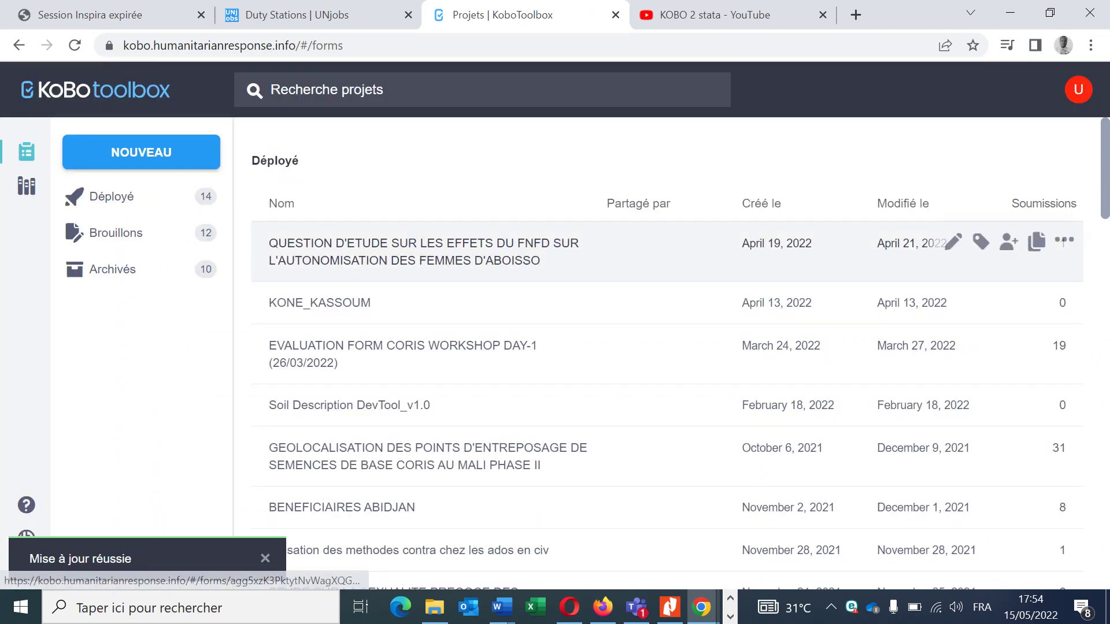
Deploy the draft project Identification and open its Online-Offline data collection link in a new browser tab
{"action": "scroll", "coordinate": [670, 347], "scroll_direction": "down", "scroll_amount": 10}
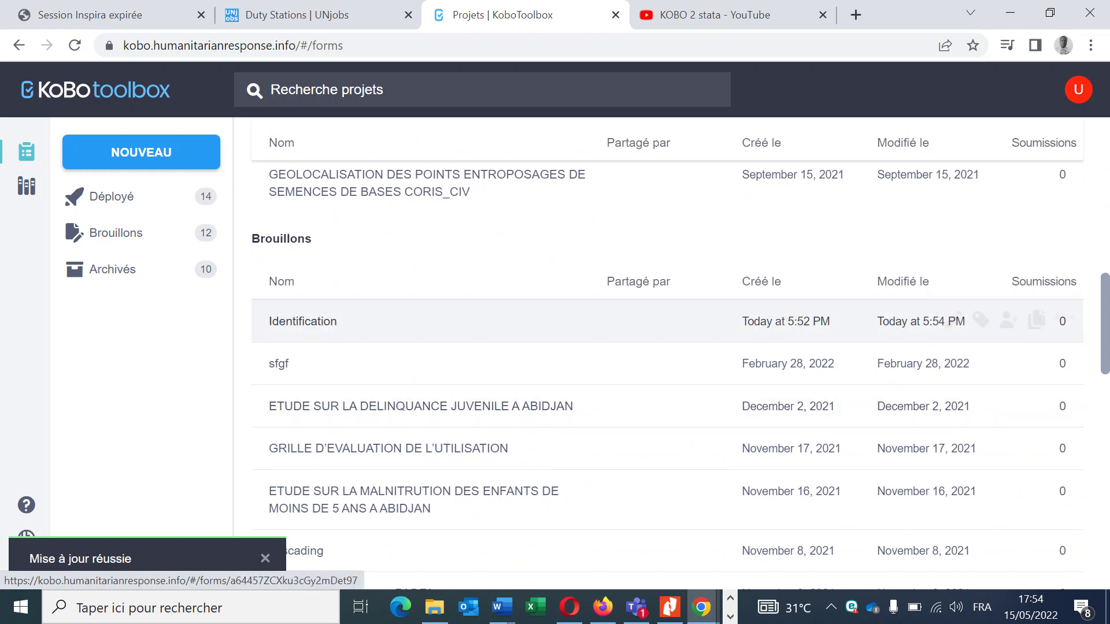
{"action": "left_click", "coordinate": [303, 321]}
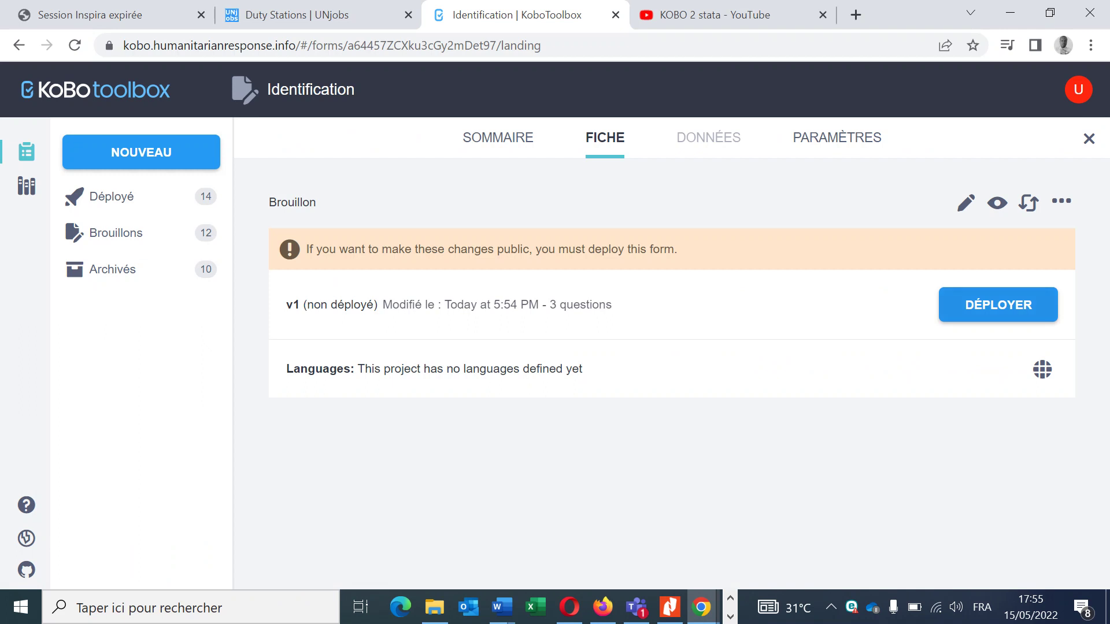
{"action": "left_click", "coordinate": [998, 305]}
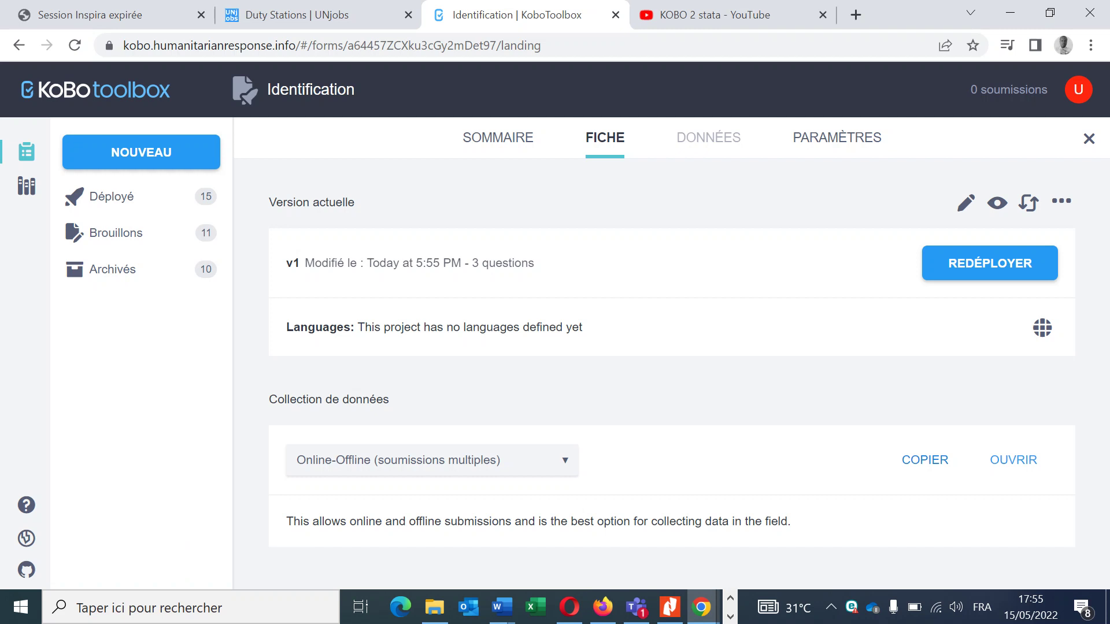
{"action": "left_click", "coordinate": [924, 460]}
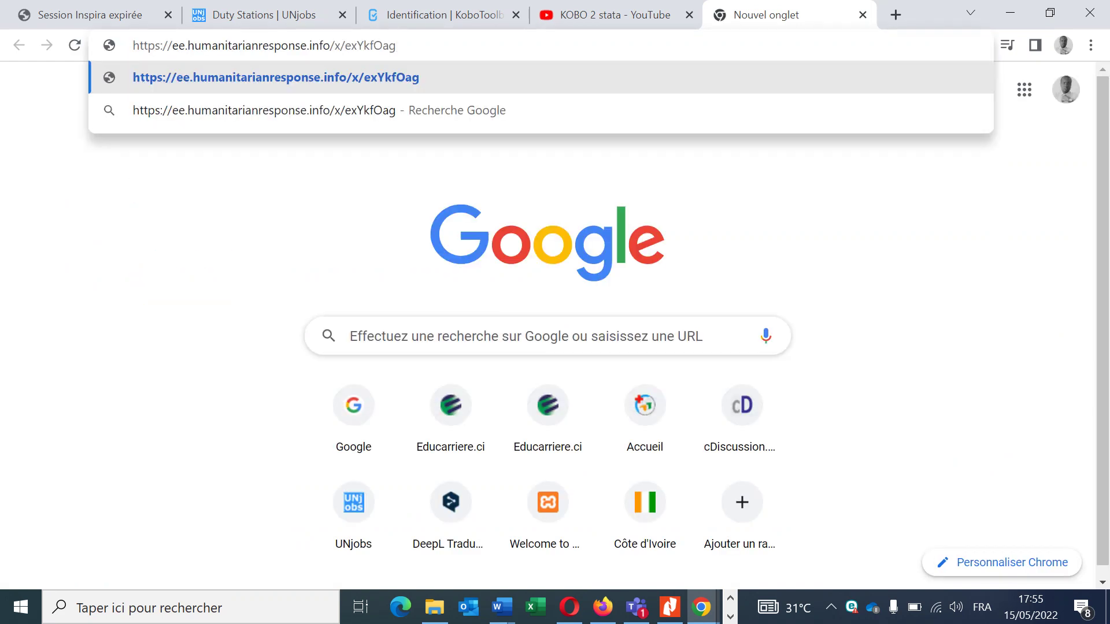
{"action": "key", "text": "Return"}
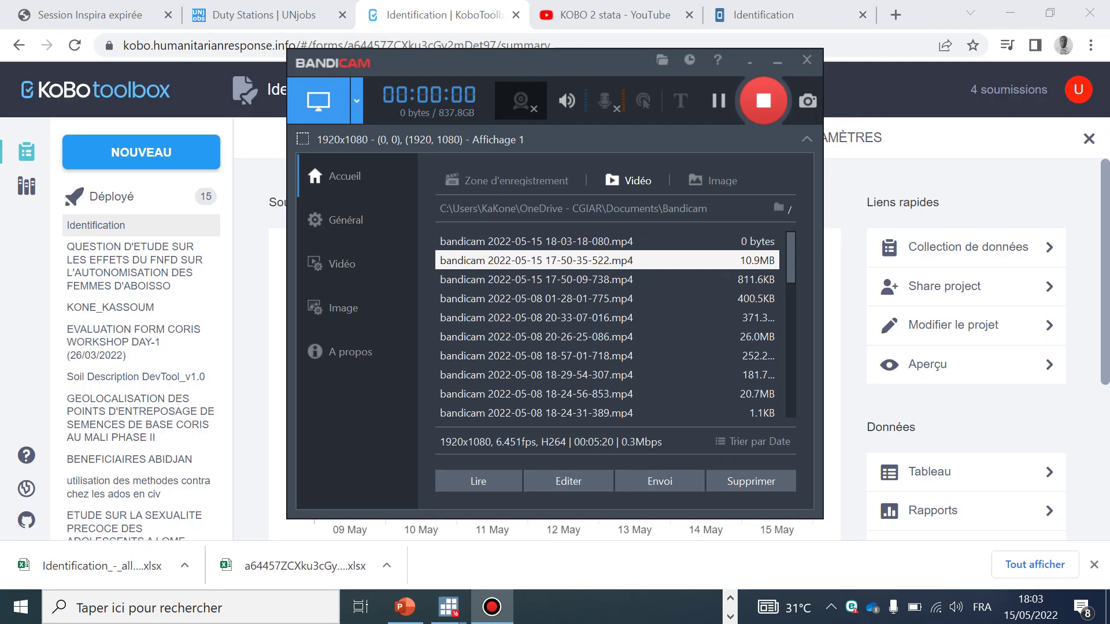
{"action": "left_click", "coordinate": [867, 89]}
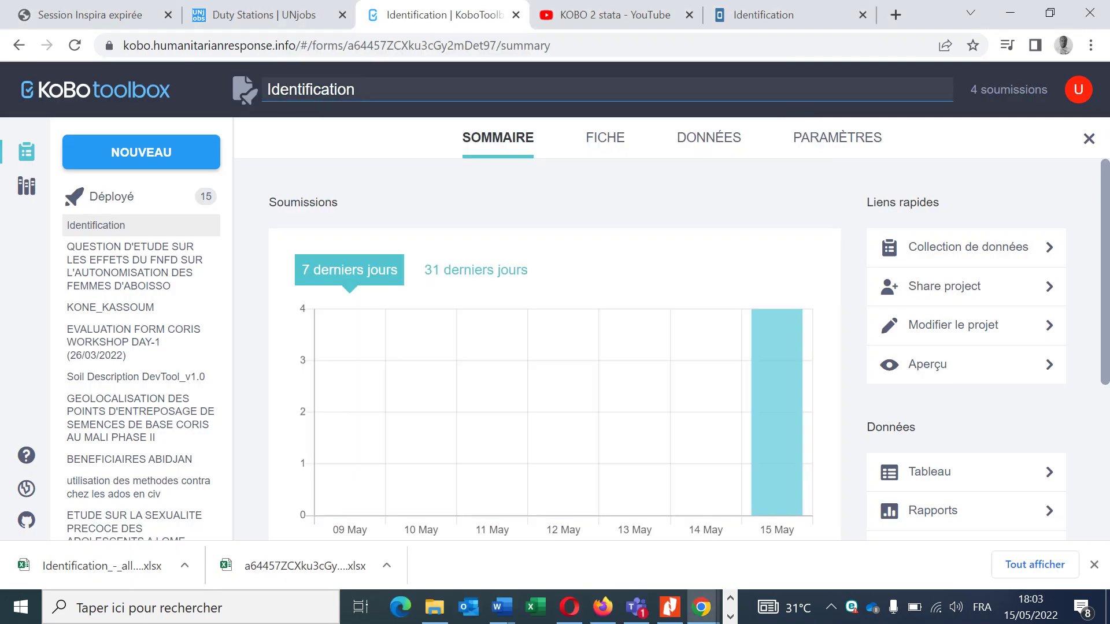
{"action": "key", "text": "Return"}
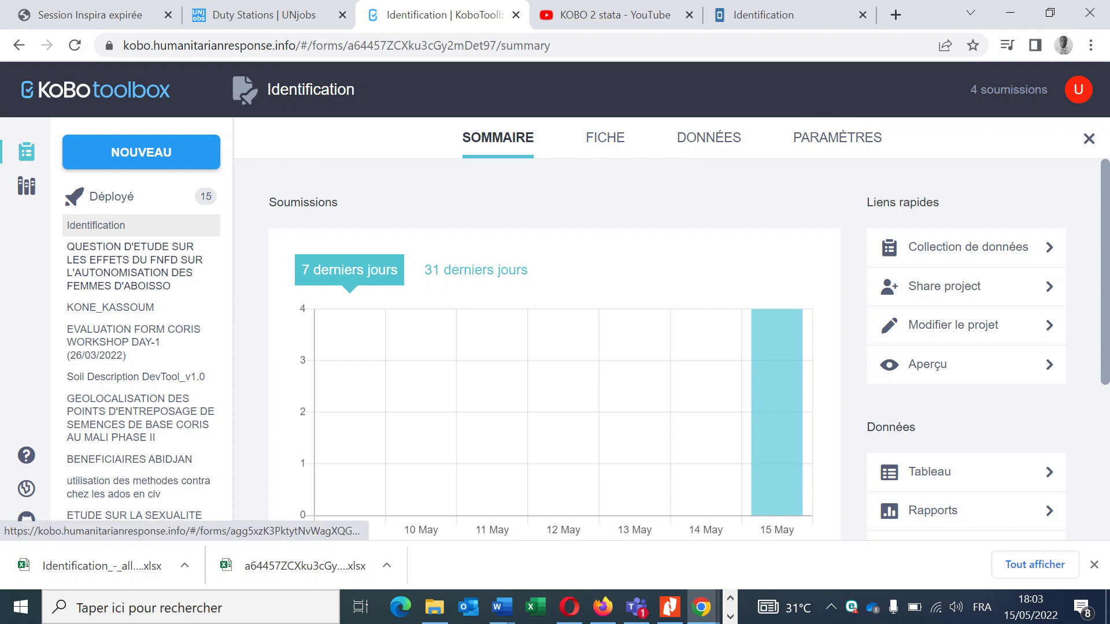
{"action": "left_click", "coordinate": [133, 266]}
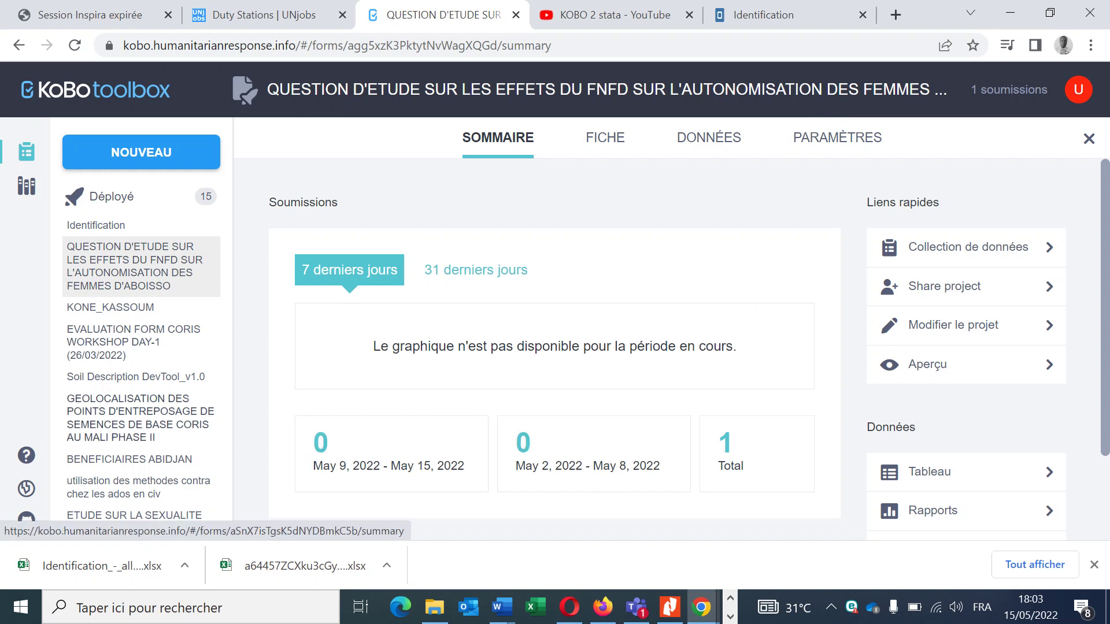
{"action": "left_click", "coordinate": [27, 151]}
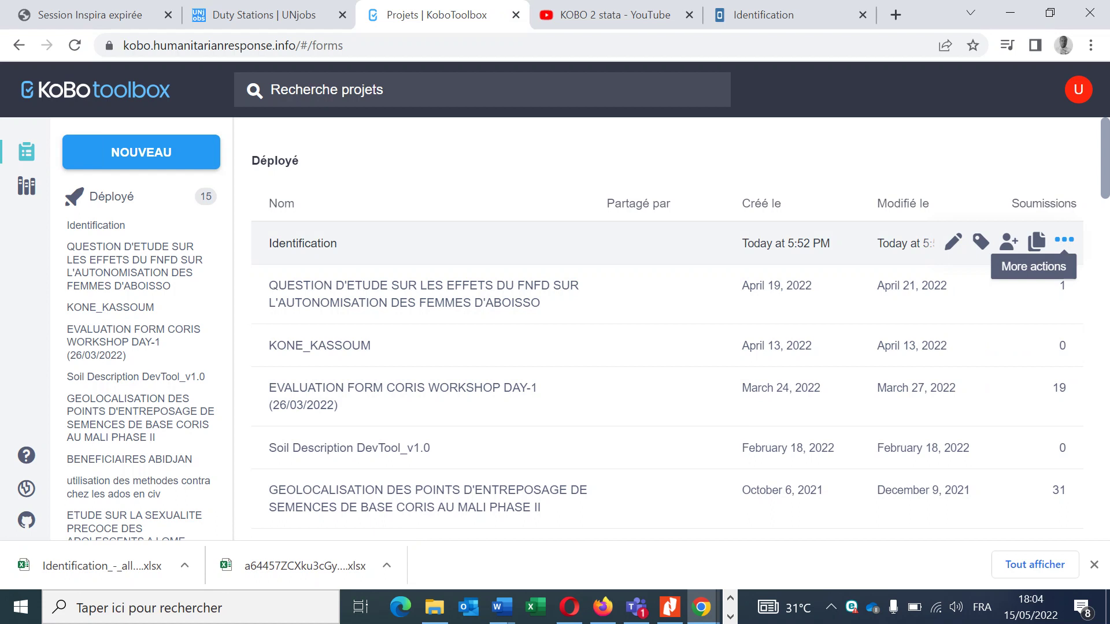
{"action": "left_click", "coordinate": [1063, 240]}
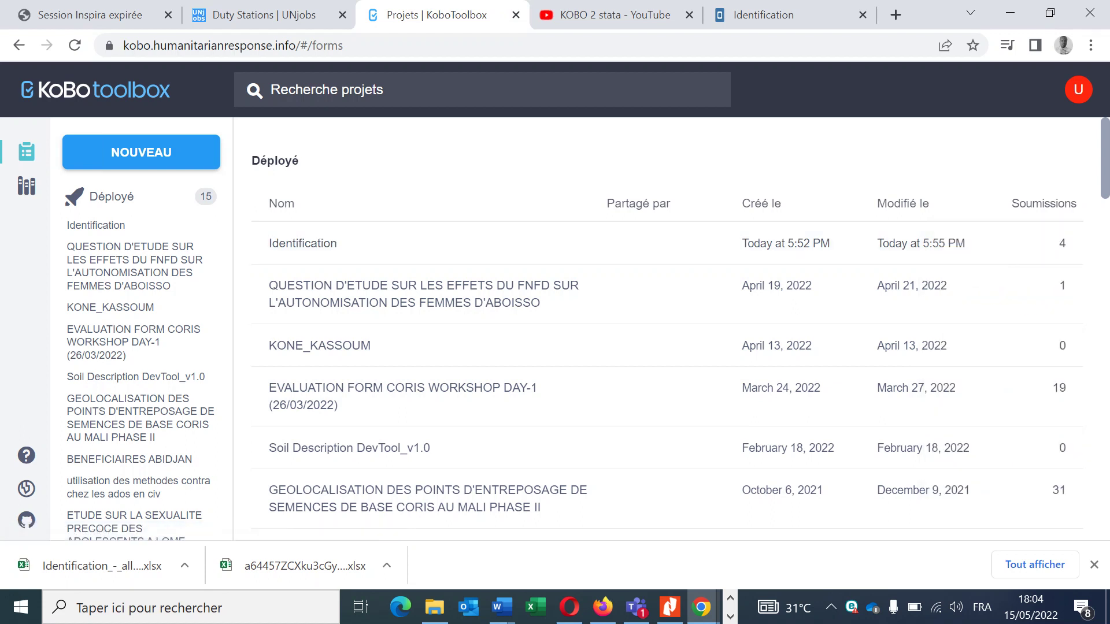
In the Identification project's data downloads, choose the export type XLS with the format "Valeurs et en-tête XML"
{"action": "left_click", "coordinate": [303, 244]}
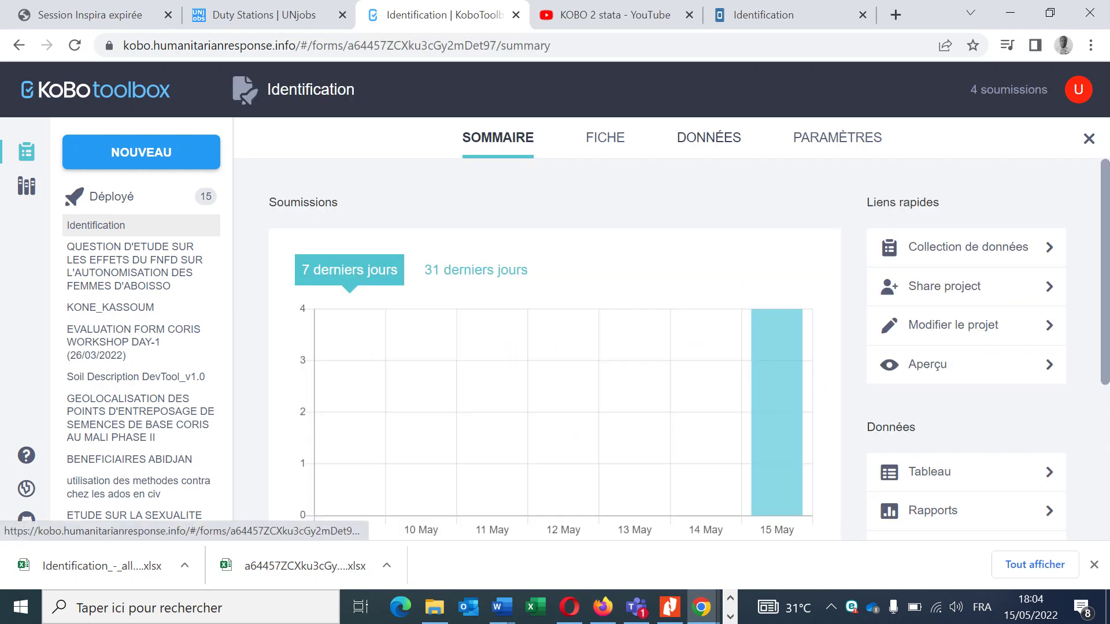
{"action": "left_click", "coordinate": [708, 139]}
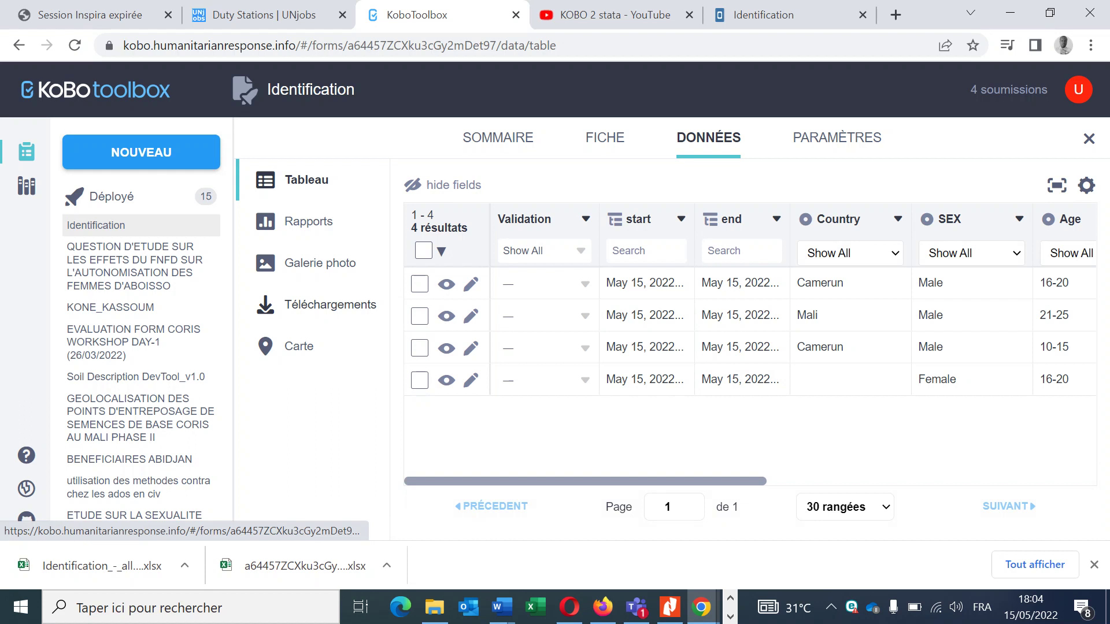
{"action": "left_click", "coordinate": [330, 304]}
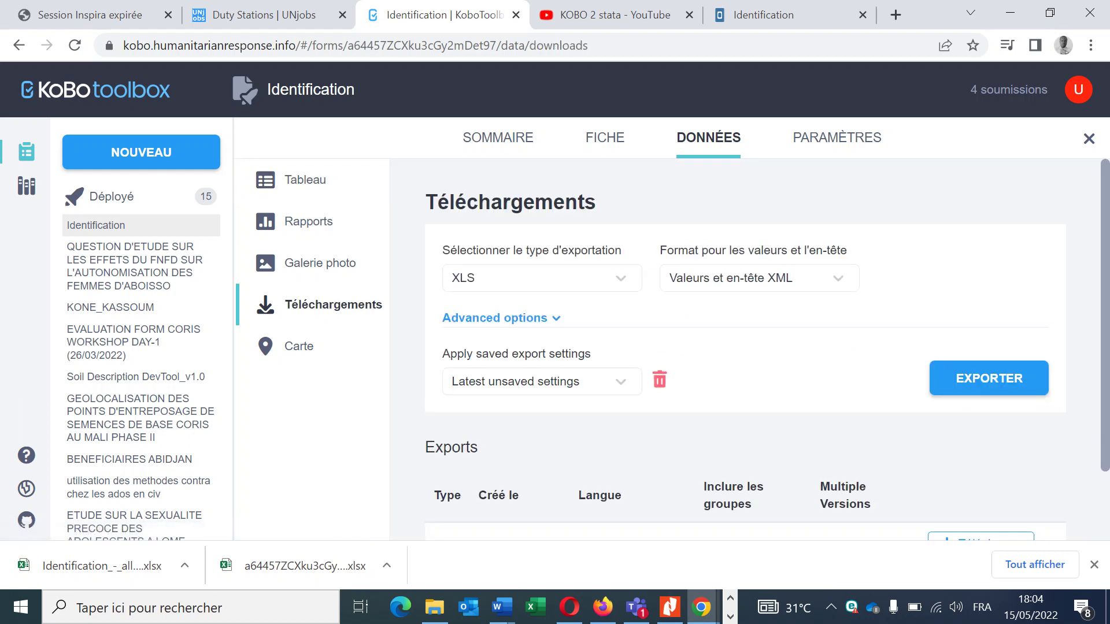
{"action": "left_click", "coordinate": [620, 278]}
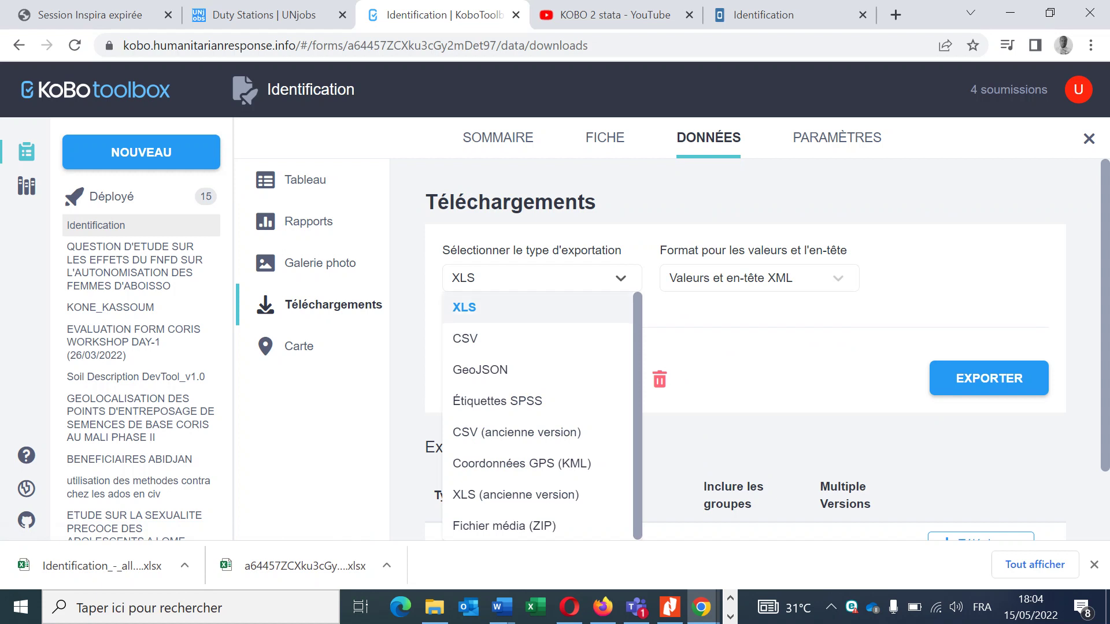
{"action": "left_click", "coordinate": [497, 310]}
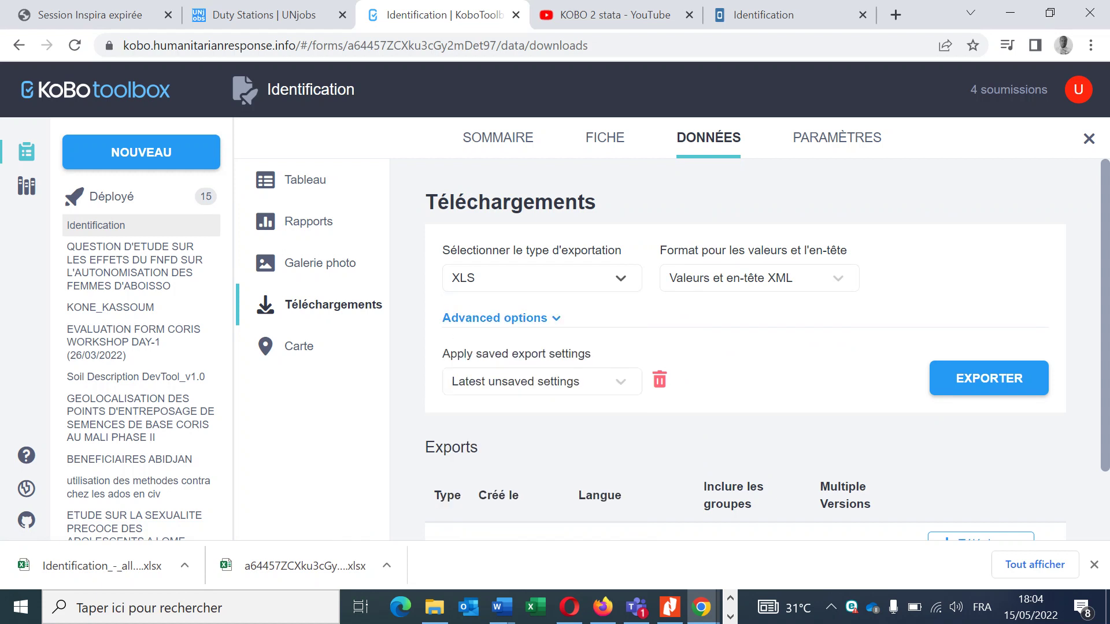
{"action": "left_click", "coordinate": [837, 279]}
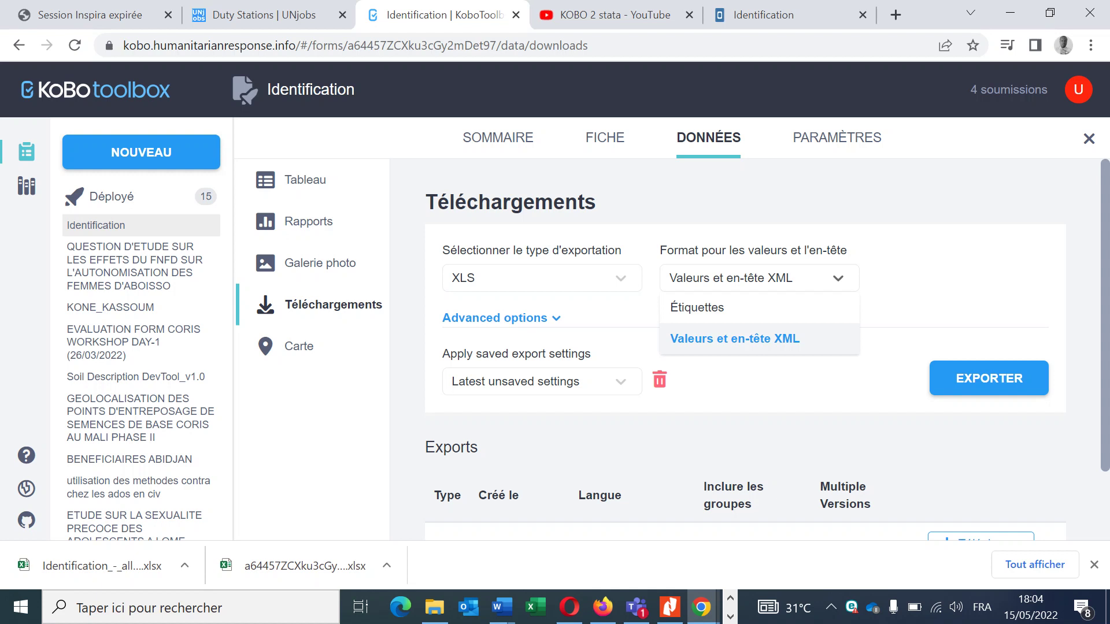
{"action": "left_click", "coordinate": [735, 339]}
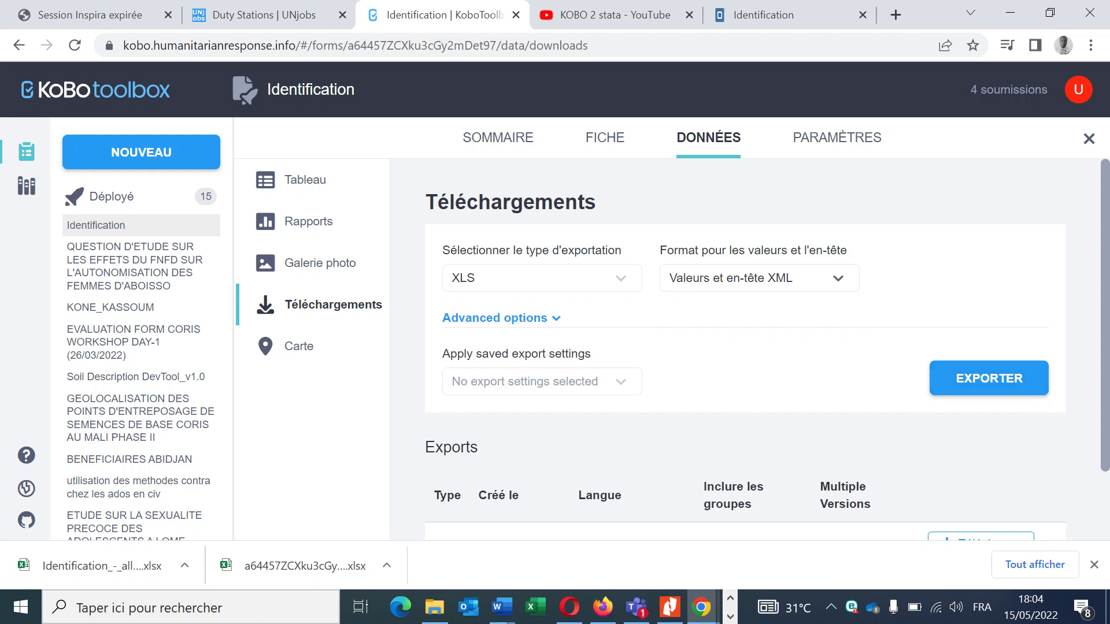
{"action": "scroll", "coordinate": [746, 347], "scroll_direction": "down", "scroll_amount": 2}
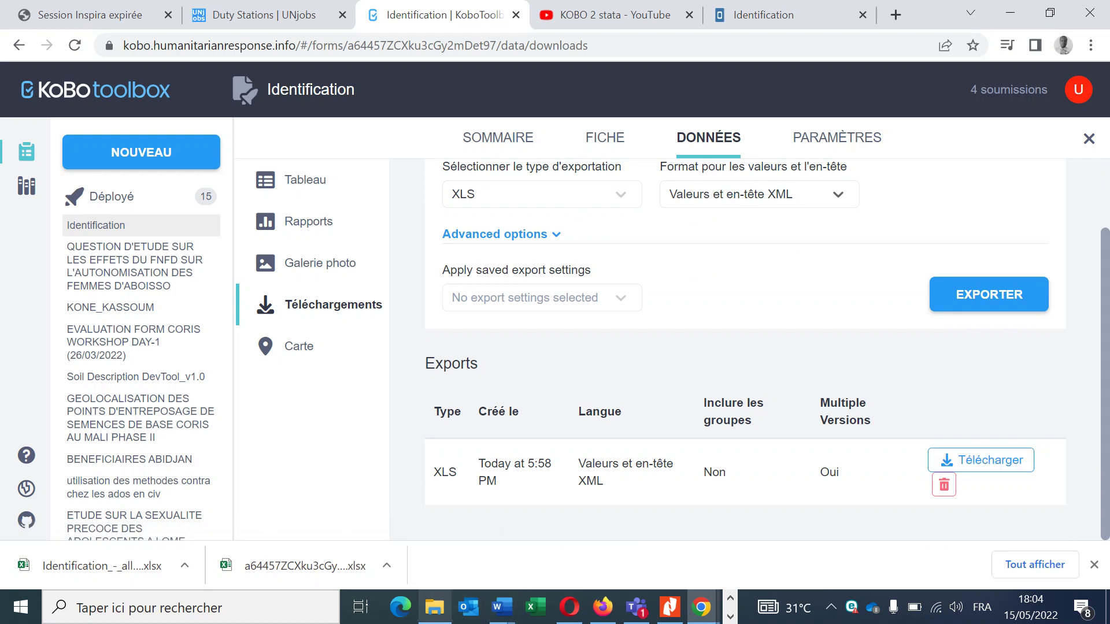
{"action": "mouse_move", "coordinate": [434, 607]}
{"action": "left_click", "coordinate": [434, 537]}
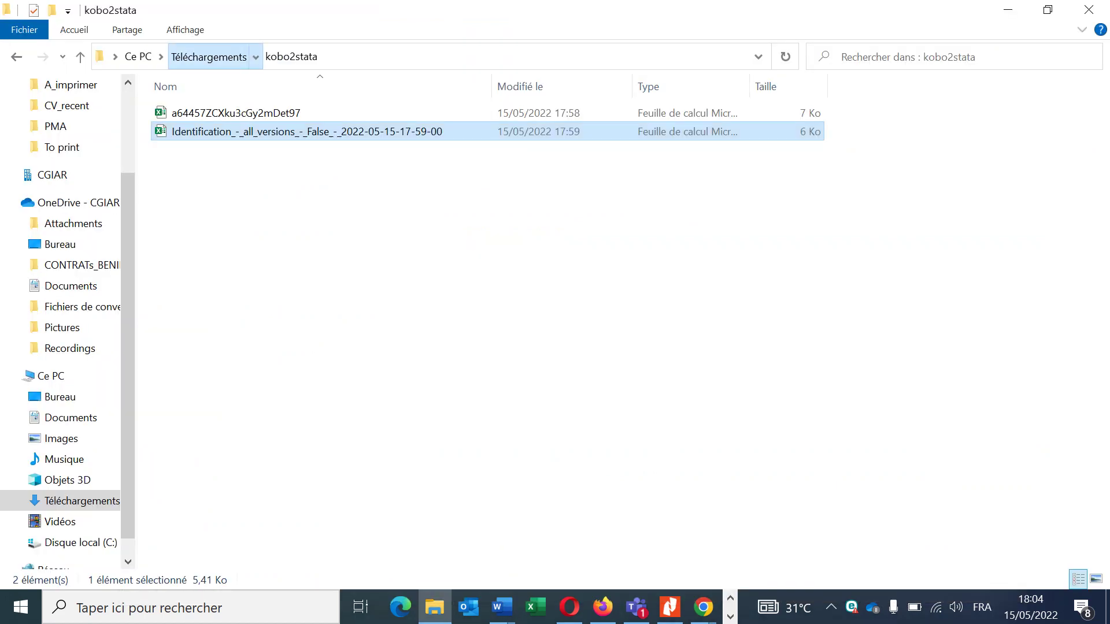
{"action": "left_click", "coordinate": [209, 57]}
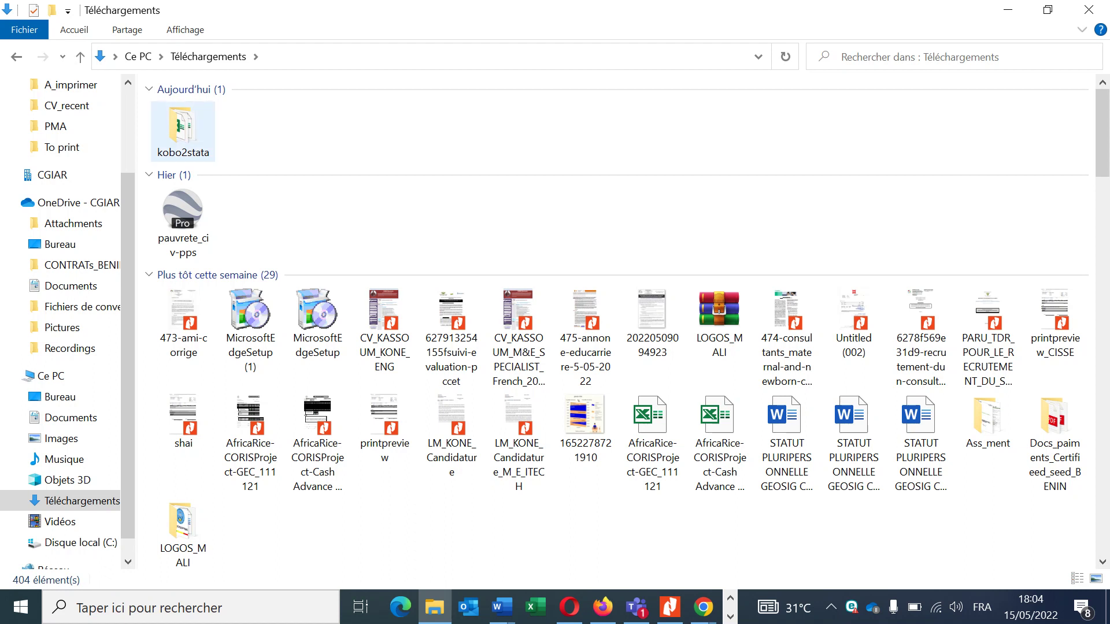
{"action": "left_click", "coordinate": [183, 131]}
{"action": "double_click", "coordinate": [183, 132]}
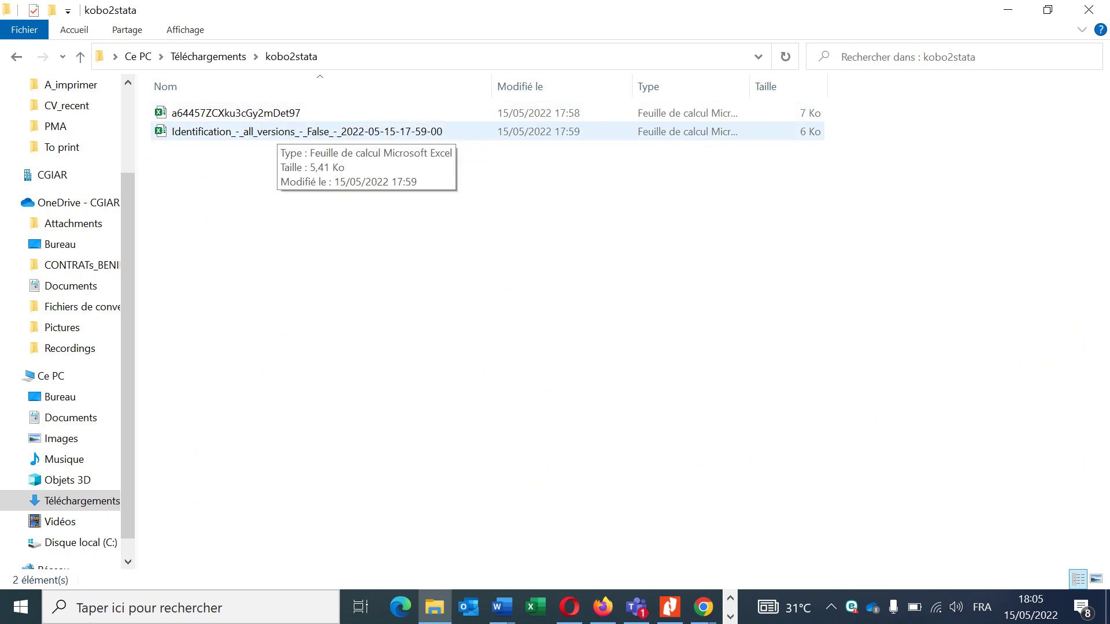
{"action": "left_click", "coordinate": [272, 131]}
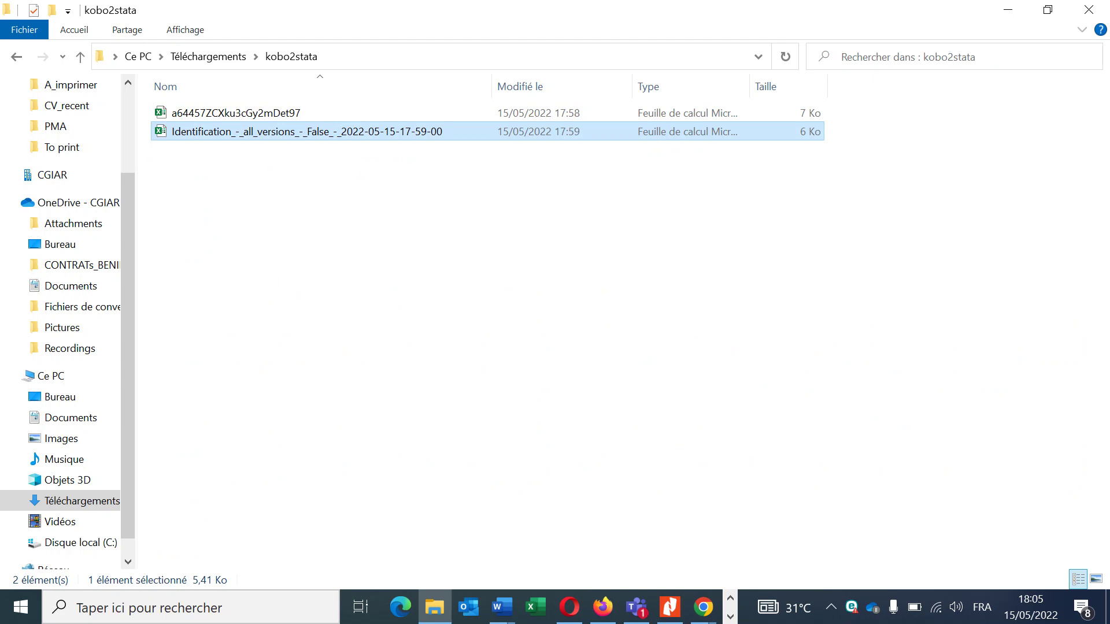
{"action": "key", "text": "Return"}
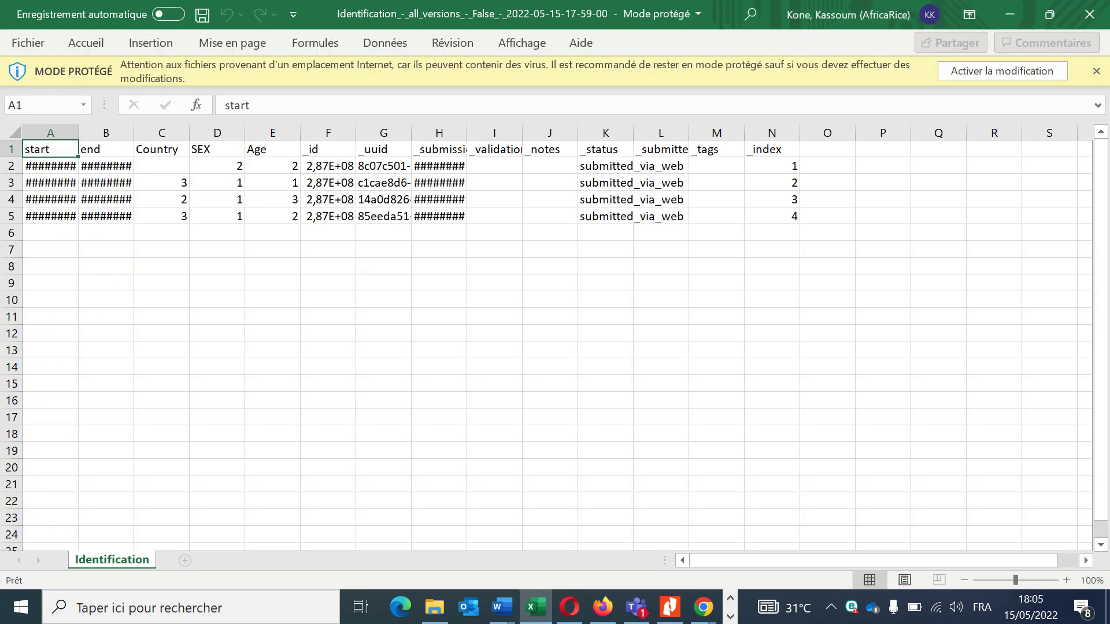
Enable editing of the exported workbook and widen the start, end and _submission_time columns so their dates fit
{"action": "left_click", "coordinate": [439, 266]}
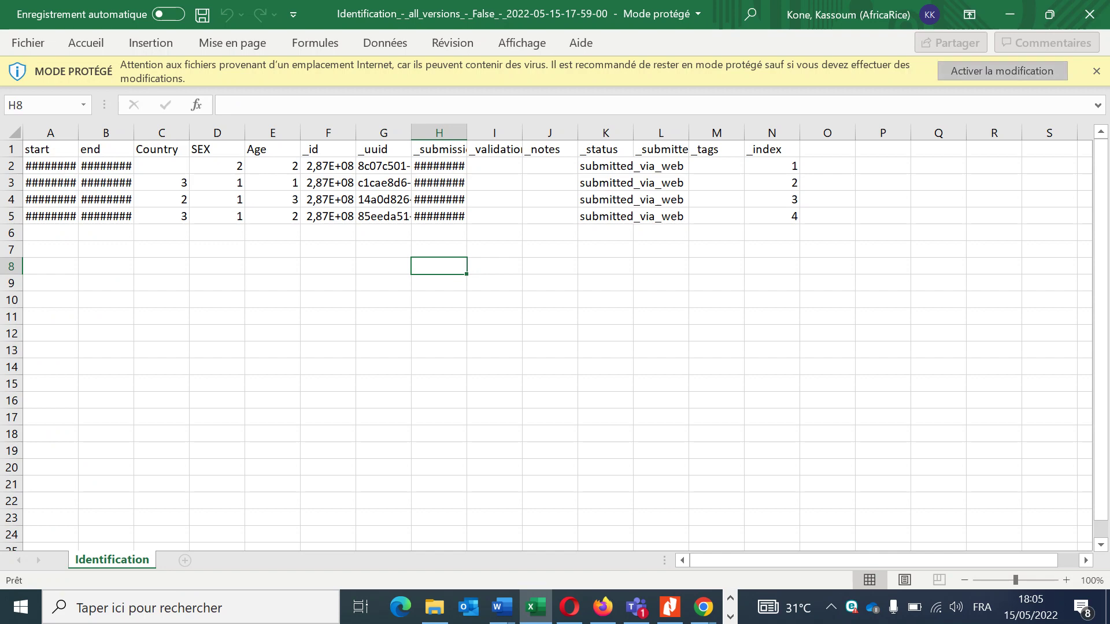
{"action": "left_click", "coordinate": [1003, 71]}
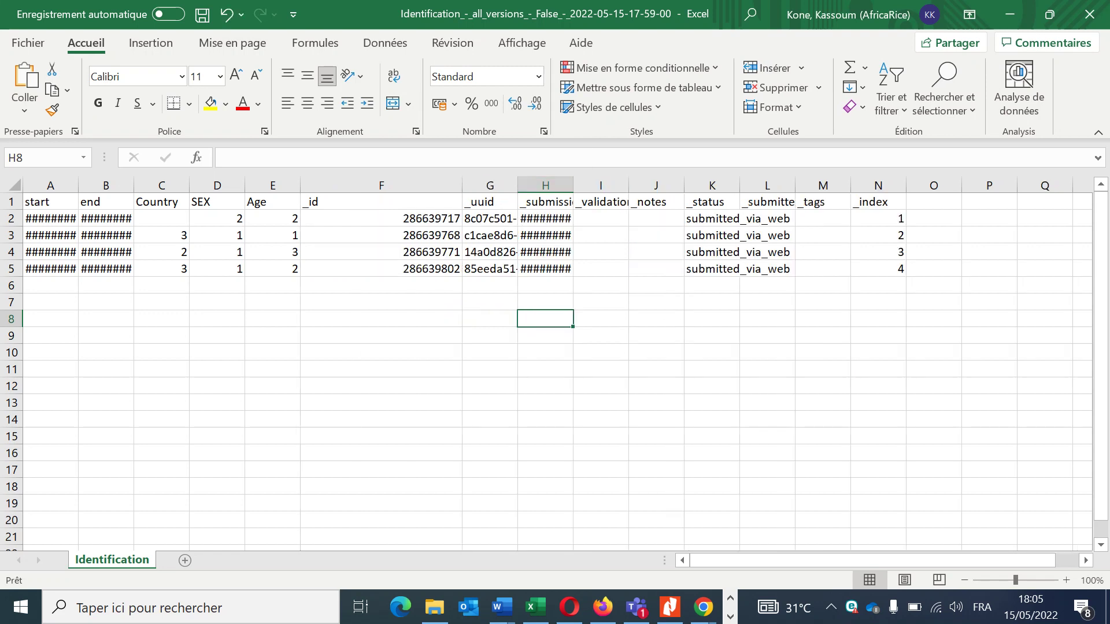
{"action": "left_click_drag", "start_coordinate": [573, 185], "coordinate": [651, 184]}
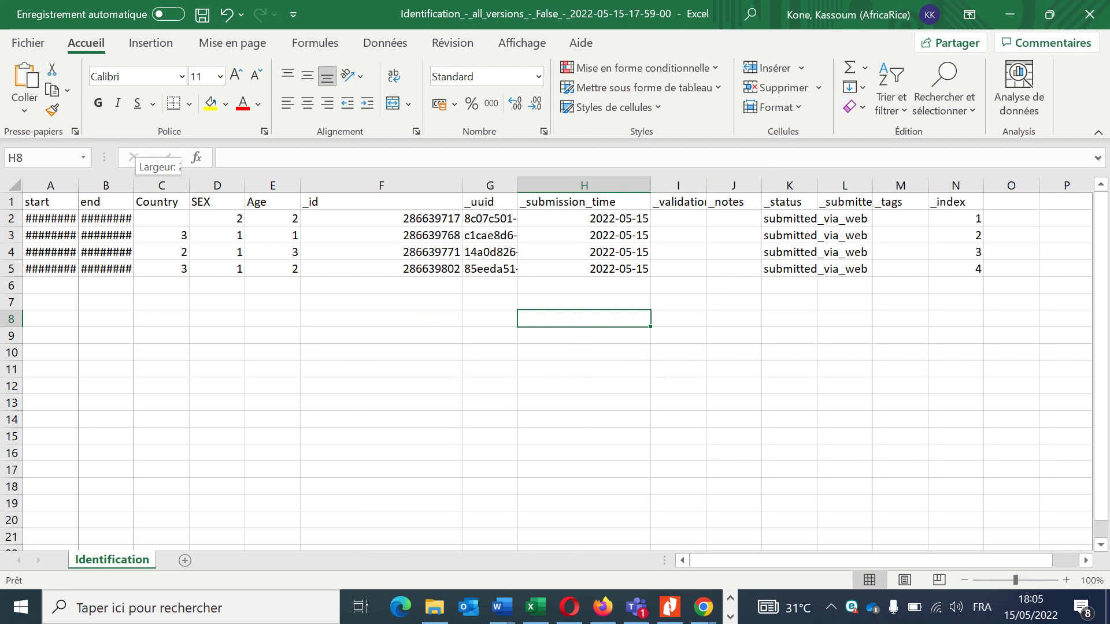
{"action": "left_click_drag", "start_coordinate": [134, 185], "coordinate": [221, 185]}
{"action": "left_click_drag", "start_coordinate": [78, 185], "coordinate": [136, 185]}
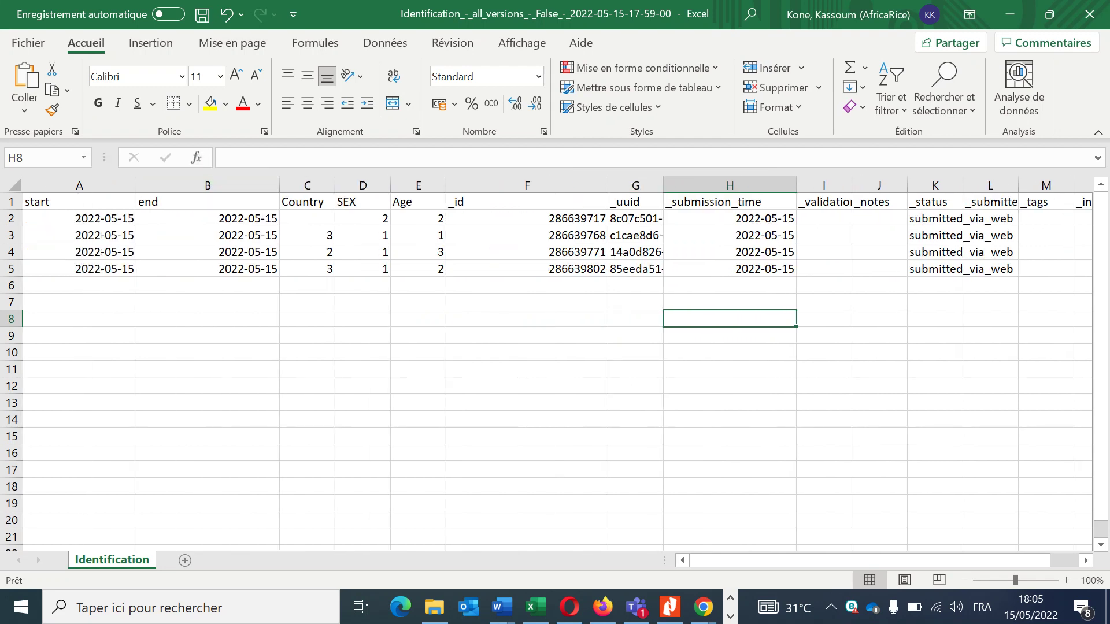
{"action": "scroll", "coordinate": [557, 370], "scroll_direction": "right", "scroll_amount": 5}
{"action": "scroll", "coordinate": [557, 369], "scroll_direction": "left", "scroll_amount": 5}
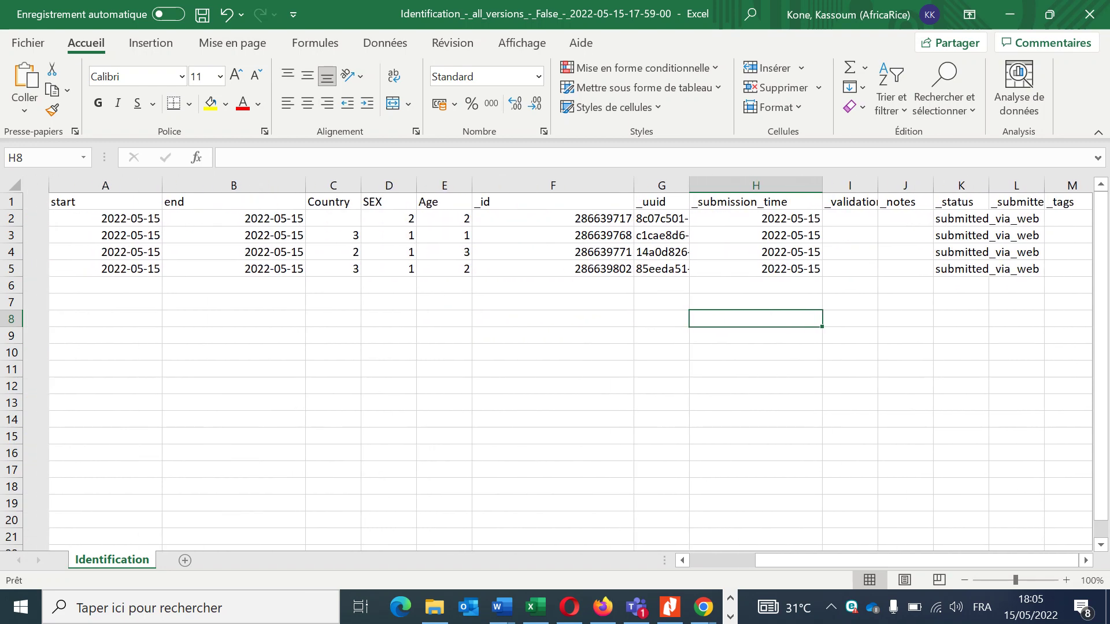
Switch to File Explorer and open the form workbook a64457ZCXku3cGy2mDet97 from the kobo2stata folder
{"action": "scroll", "coordinate": [555, 370], "scroll_direction": "right", "scroll_amount": 2}
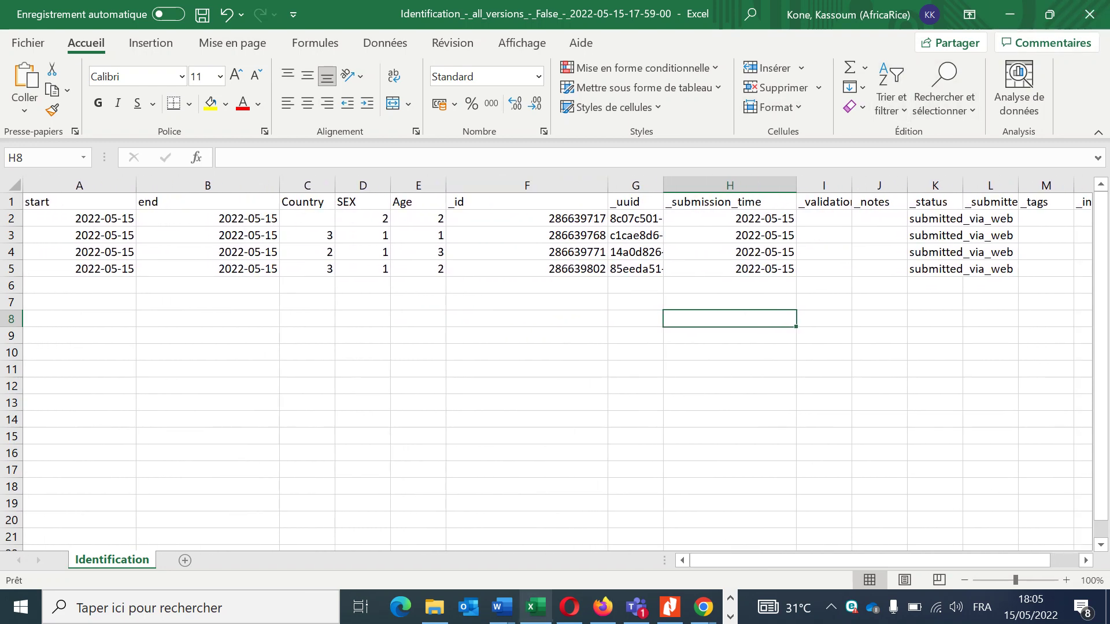
{"action": "left_click", "coordinate": [433, 526]}
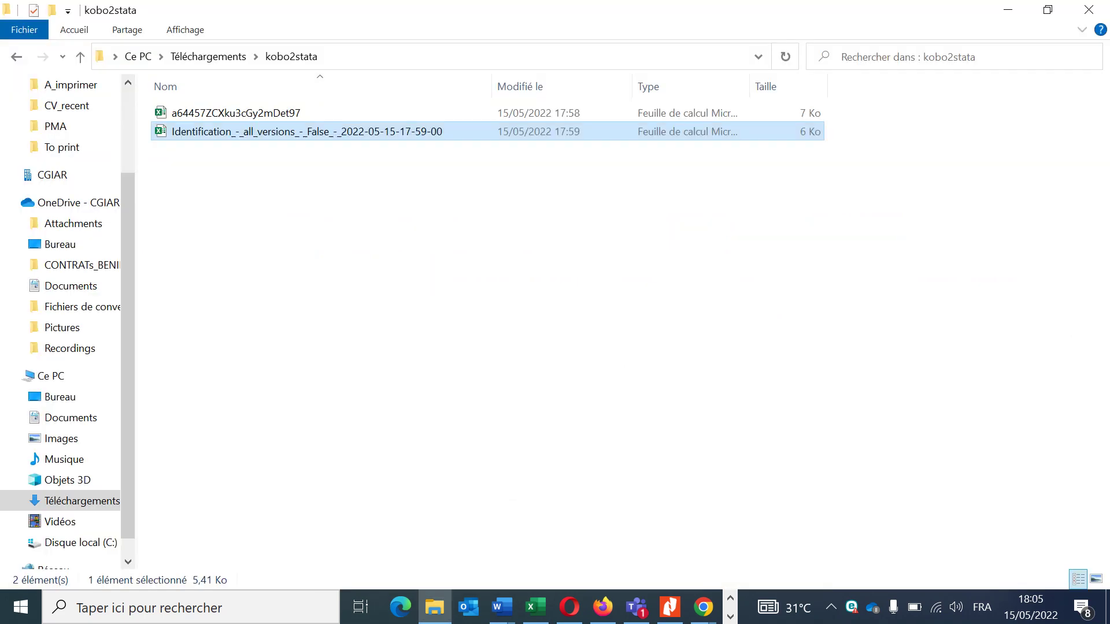
{"action": "left_click", "coordinate": [236, 113]}
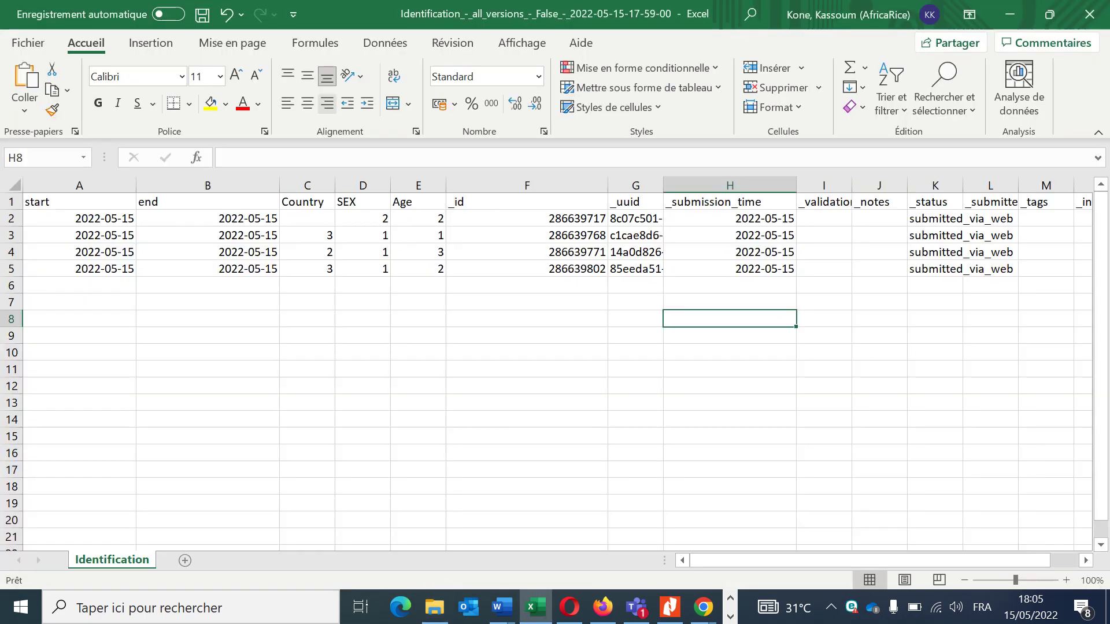
{"action": "key", "text": "alt+Tab"}
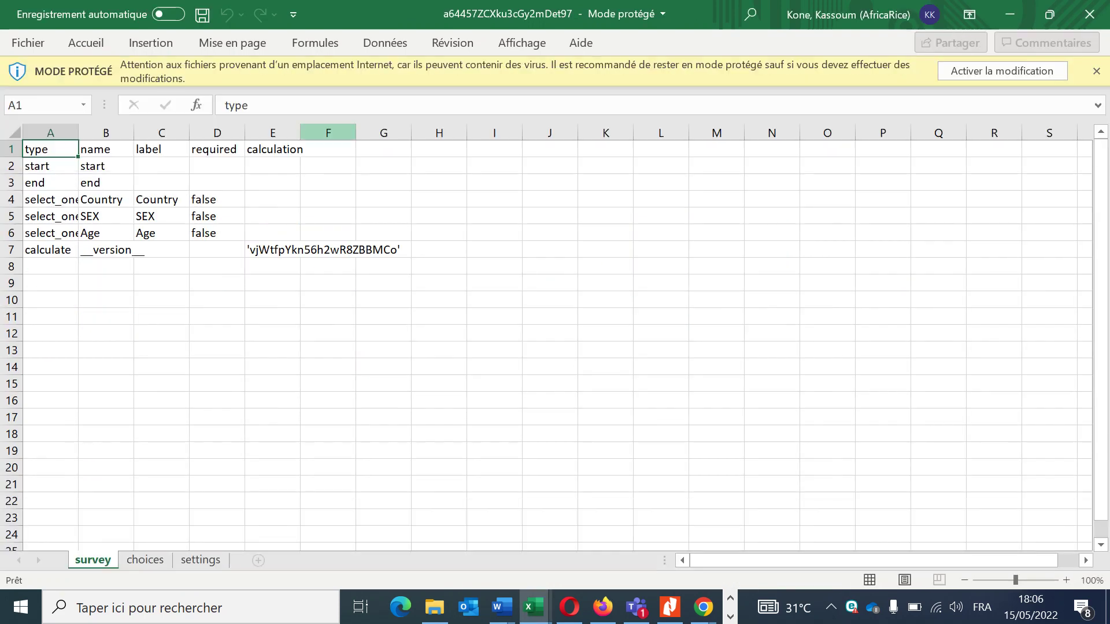
Enable editing of the form workbook, fit the type column to its contents, and check the Country, SEX and Age variable names
{"action": "left_click", "coordinate": [1001, 70]}
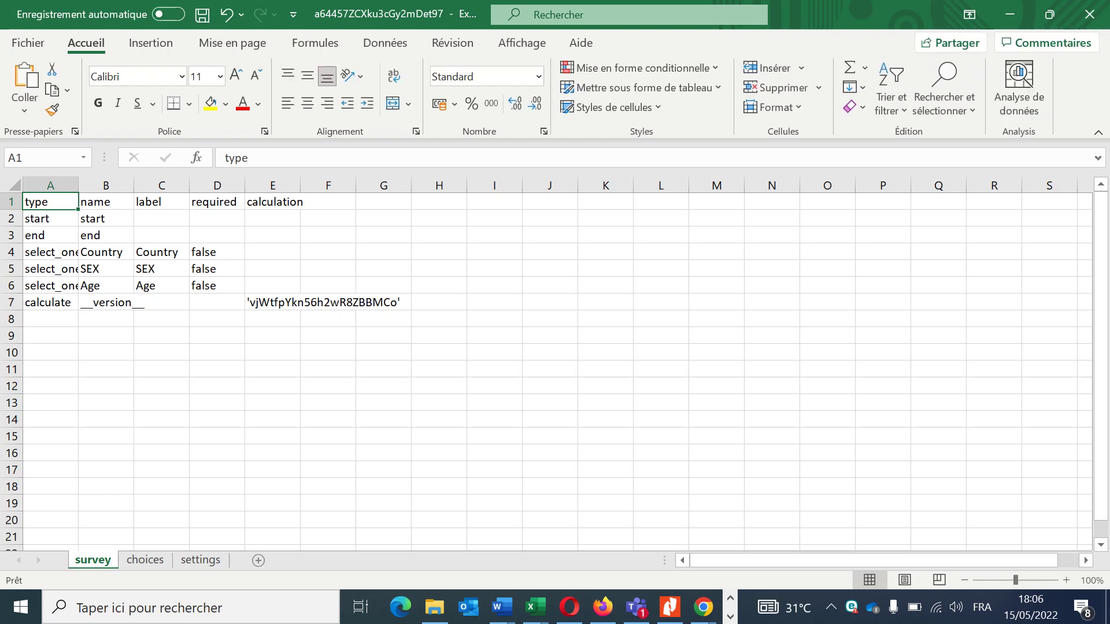
{"action": "double_click", "coordinate": [78, 185]}
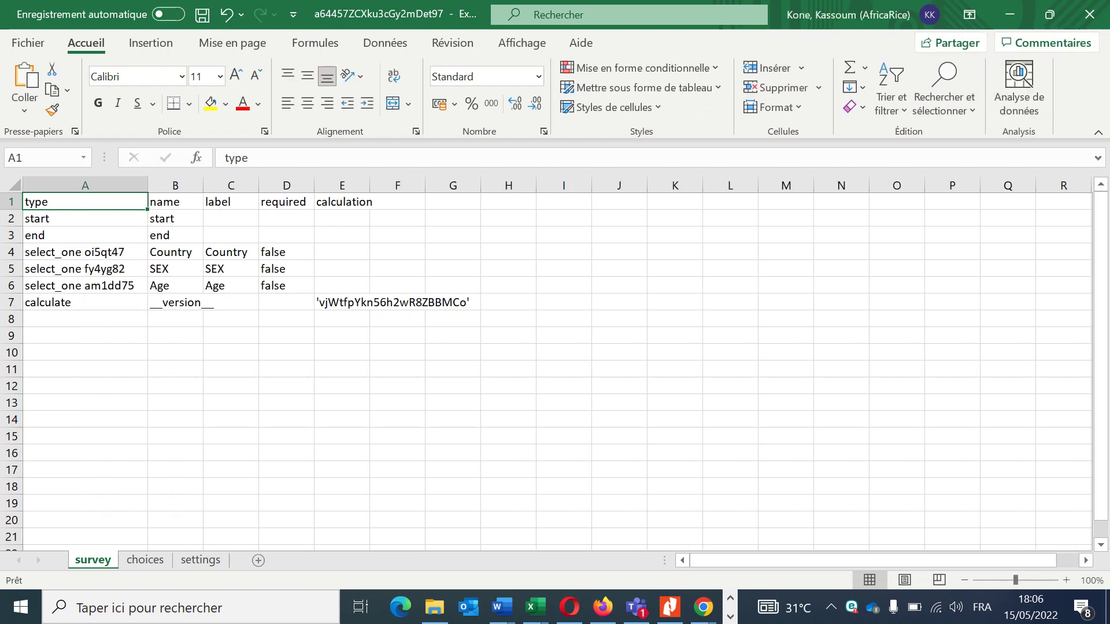
{"action": "left_click", "coordinate": [175, 252]}
{"action": "left_click", "coordinate": [175, 269]}
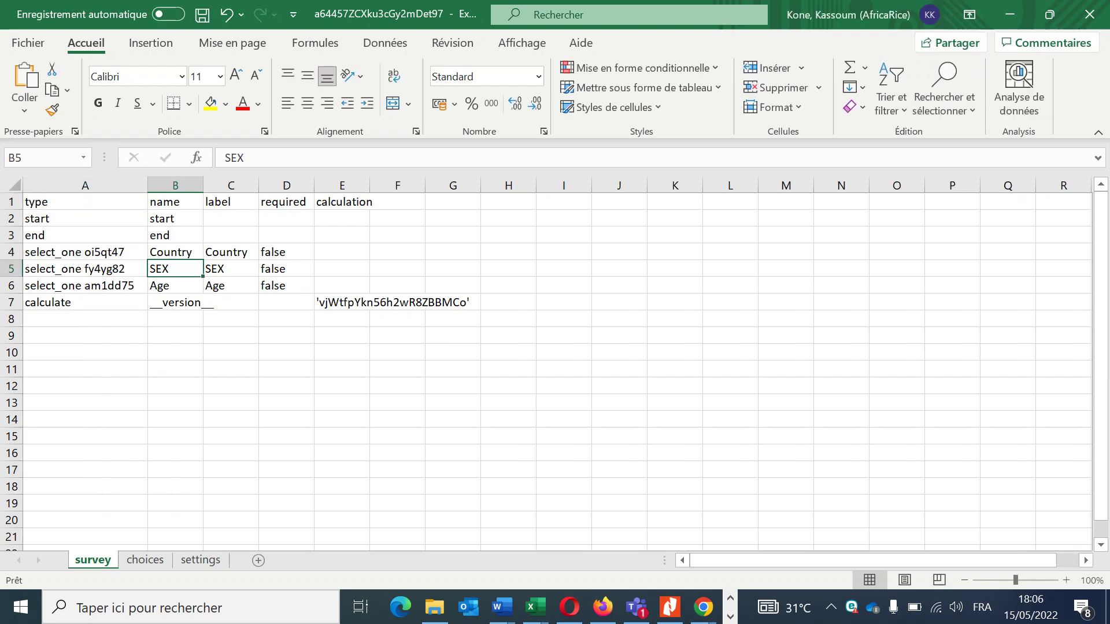
{"action": "left_click", "coordinate": [175, 286]}
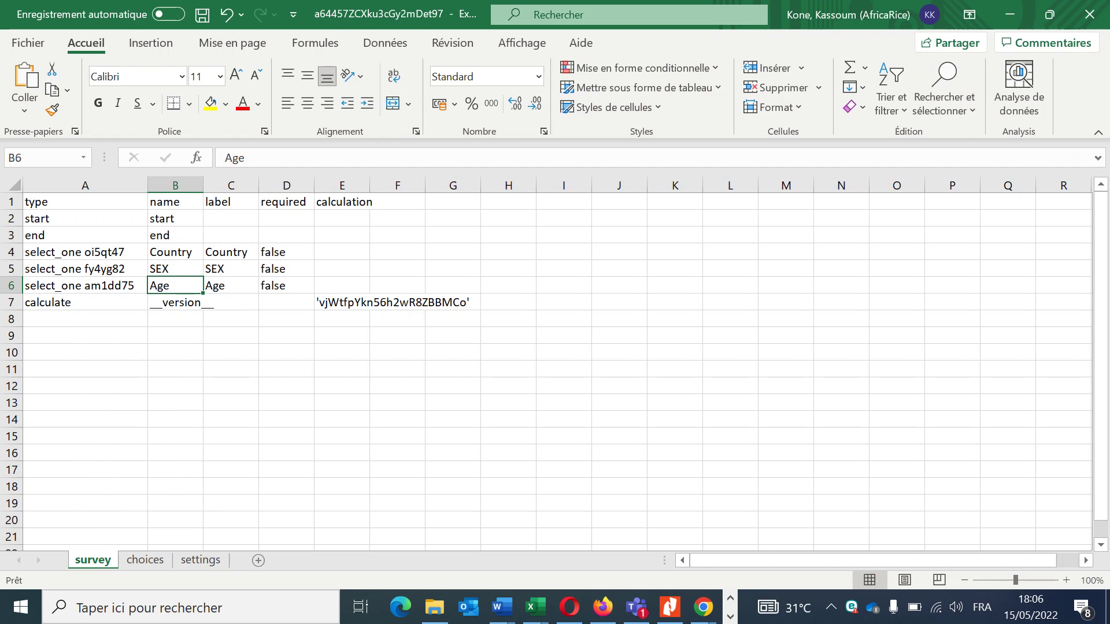
Switch to Stata and install the conversion package with the command "ssc install kobo2stata"
{"action": "left_click", "coordinate": [730, 617]}
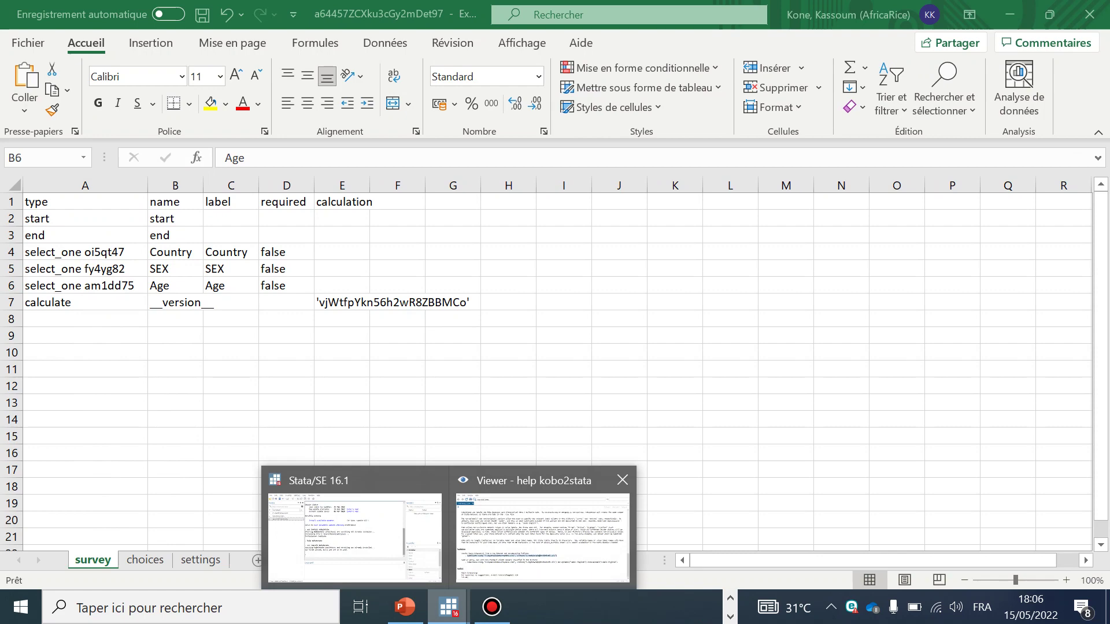
{"action": "left_click", "coordinate": [448, 607]}
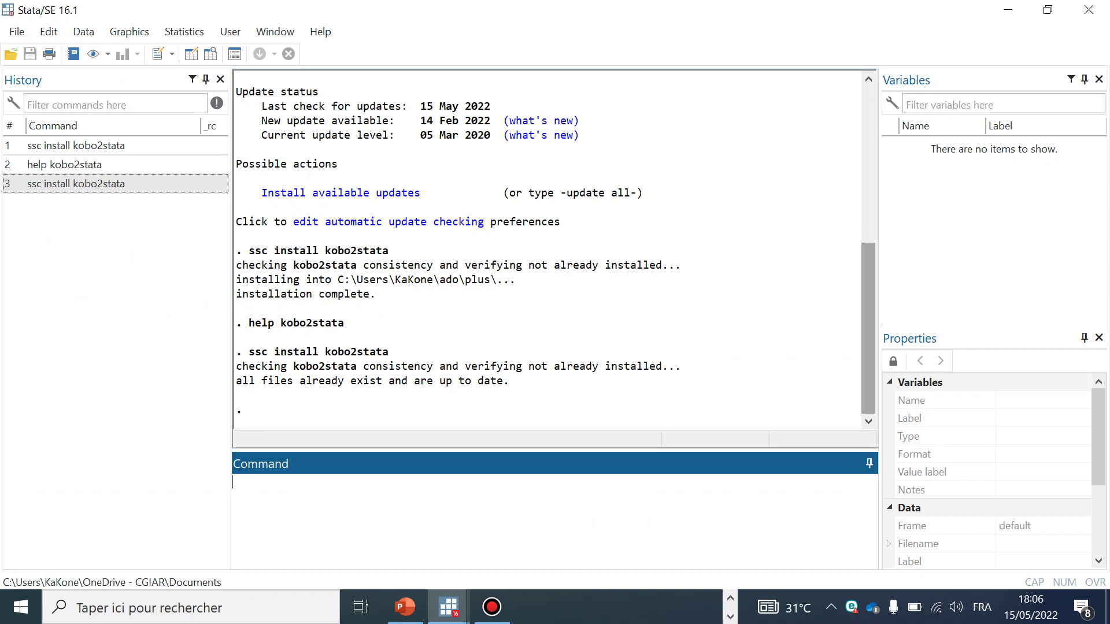
{"action": "type", "text": "ssc install kobo"}
{"action": "key", "text": "Caps_Lock"}
{"action": "type", "text": "2"}
{"action": "key", "text": "Caps_Lock"}
{"action": "type", "text": "stata"}
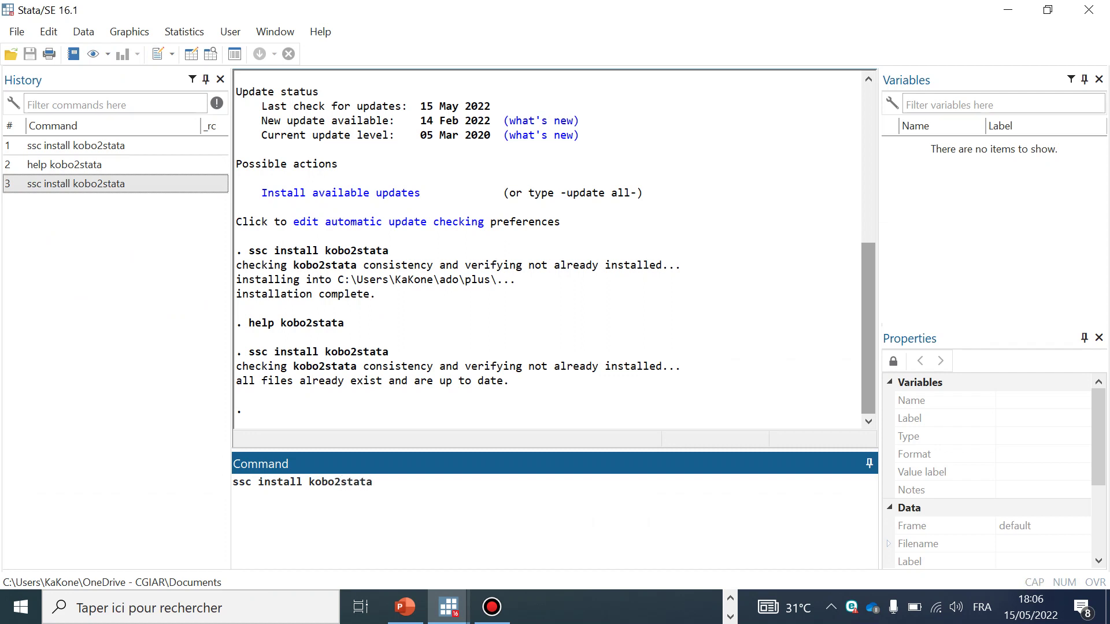
{"action": "key", "text": "Return"}
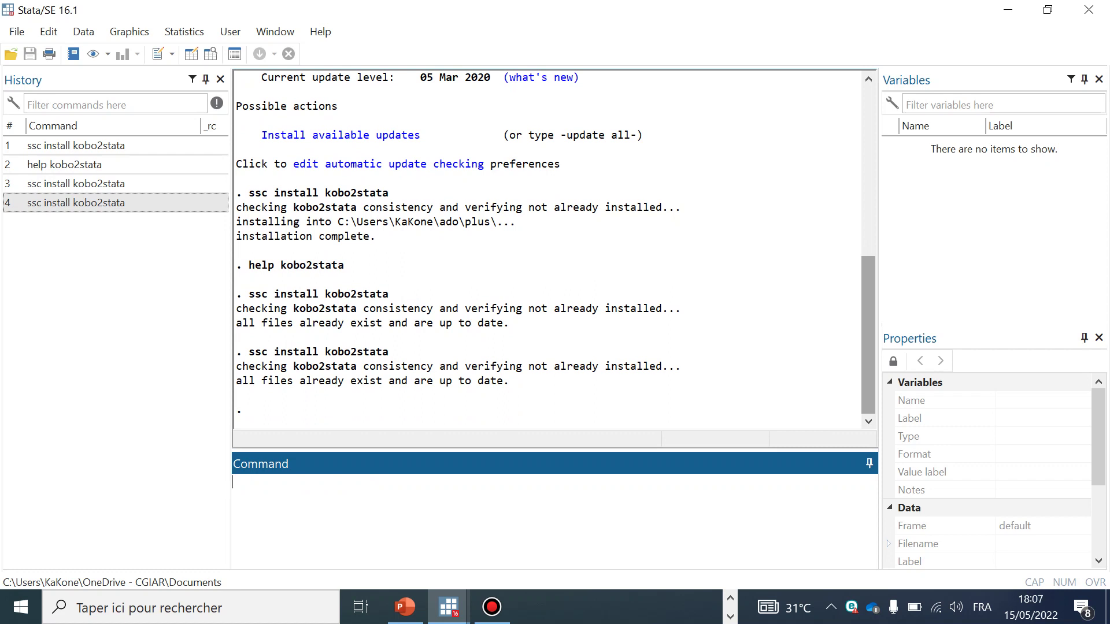
Switch to Word's Document1 and examine the data file path C:/mydata/kobosurveydata.xlsx in the kobo2stata command
{"action": "left_click", "coordinate": [730, 598]}
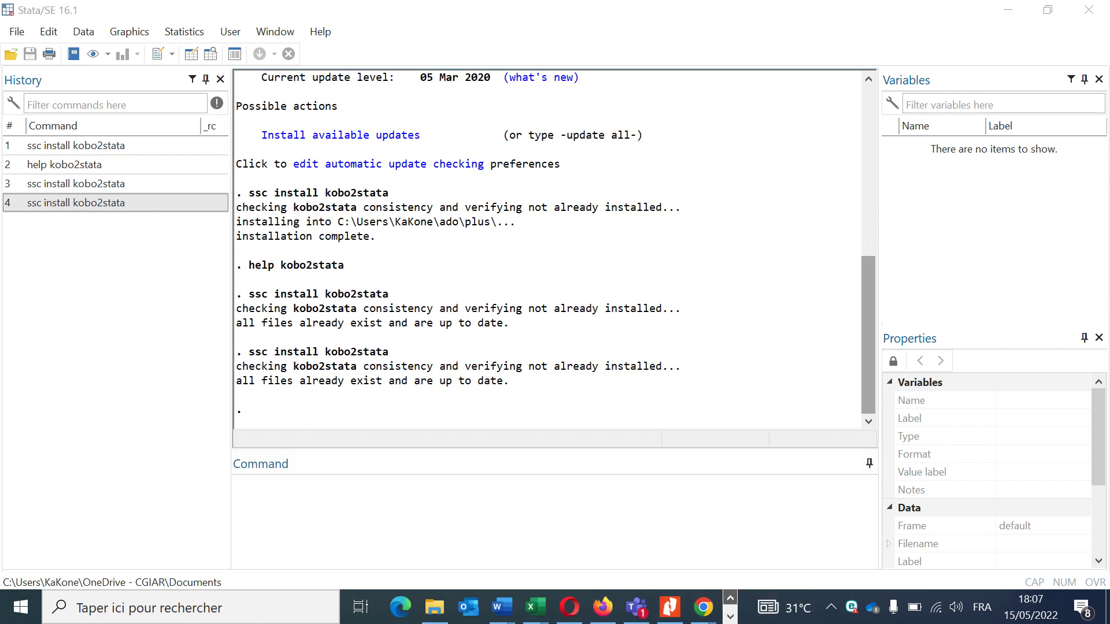
{"action": "mouse_move", "coordinate": [501, 607]}
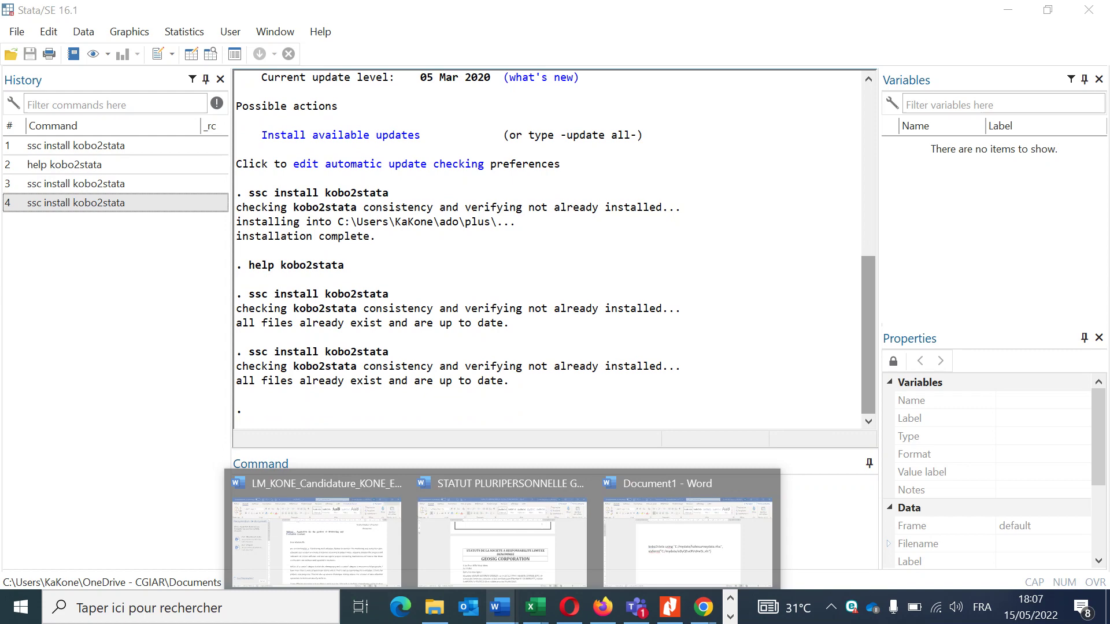
{"action": "left_click", "coordinate": [687, 536]}
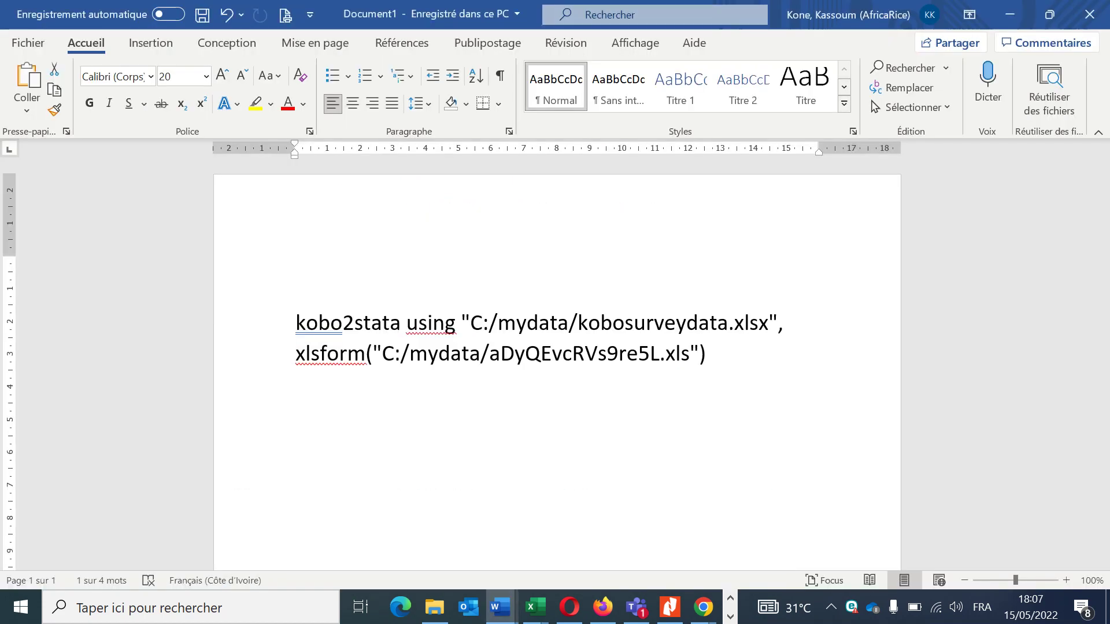
{"action": "left_click_drag", "start_coordinate": [470, 323], "coordinate": [728, 322]}
{"action": "left_click", "coordinate": [707, 353]}
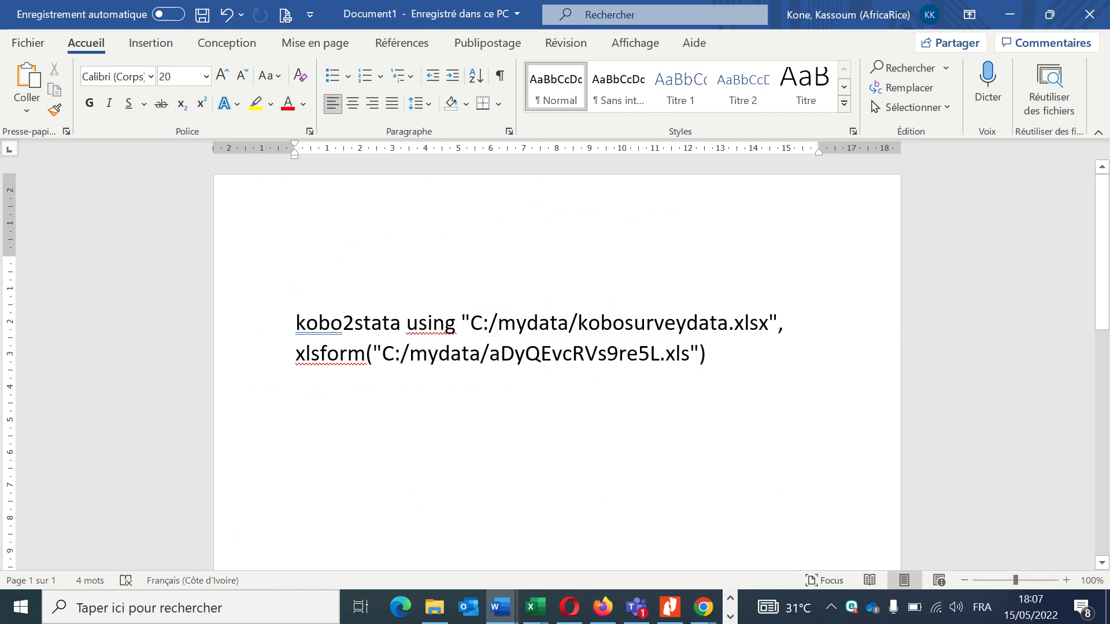
{"action": "left_click_drag", "start_coordinate": [470, 323], "coordinate": [768, 322]}
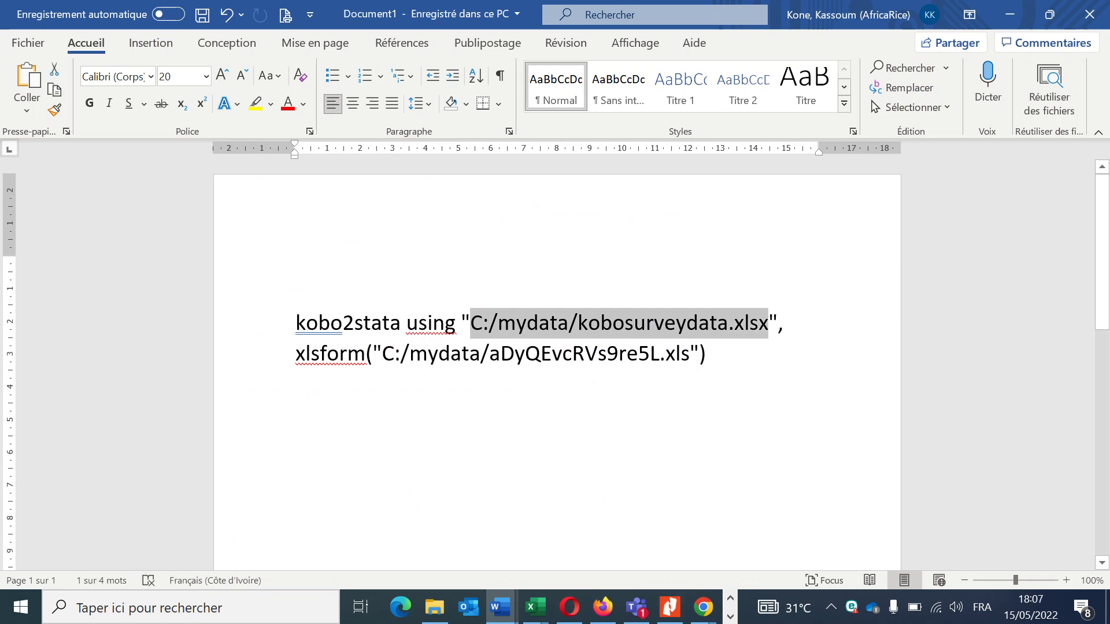
{"action": "mouse_move", "coordinate": [569, 607]}
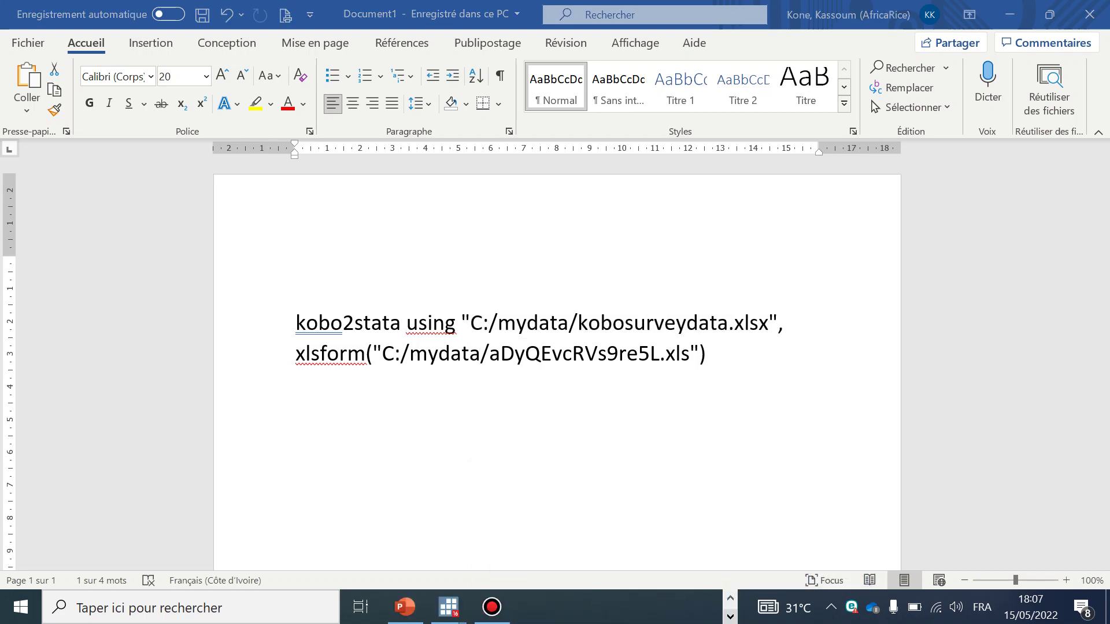
{"action": "left_click", "coordinate": [491, 607]}
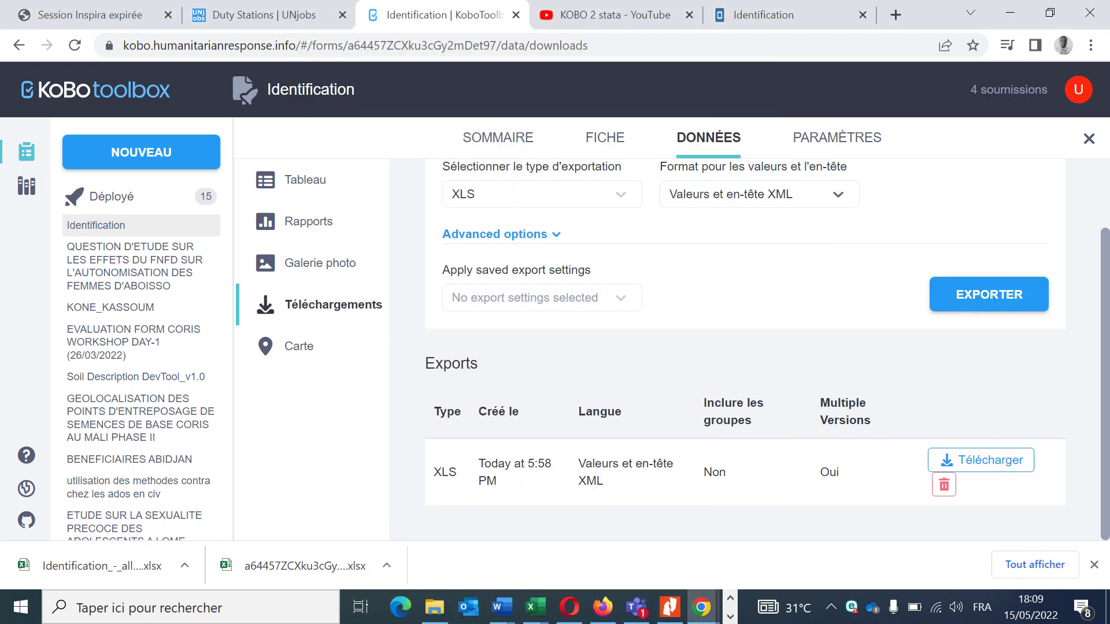
Switch to File Explorer and check the form and data workbooks stored in the kobo2stata folder
{"action": "mouse_move", "coordinate": [434, 607]}
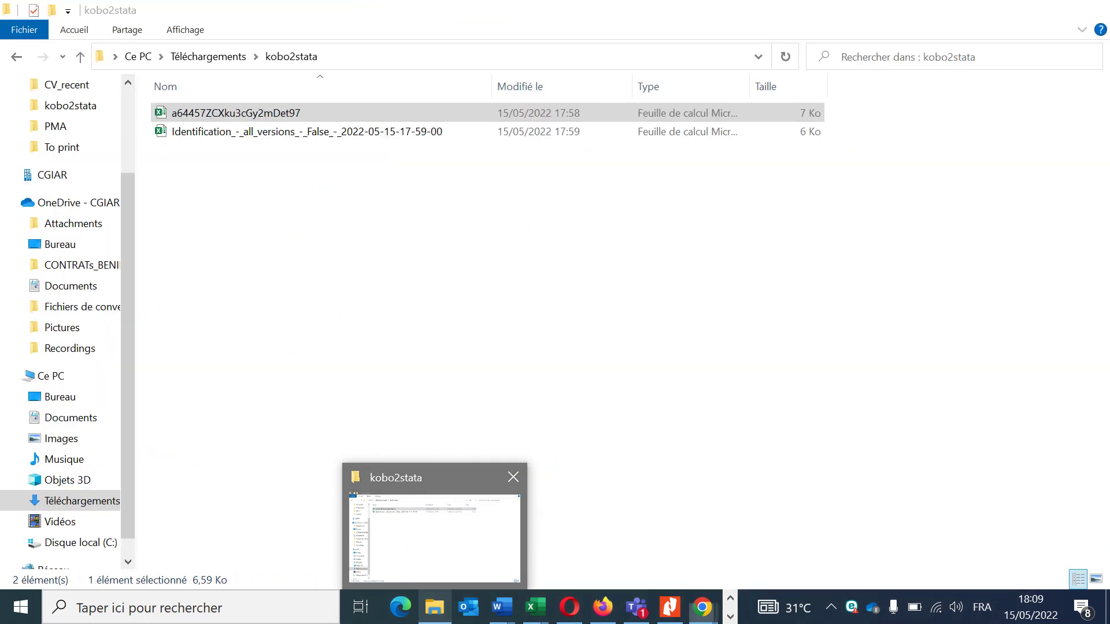
{"action": "left_click", "coordinate": [434, 538]}
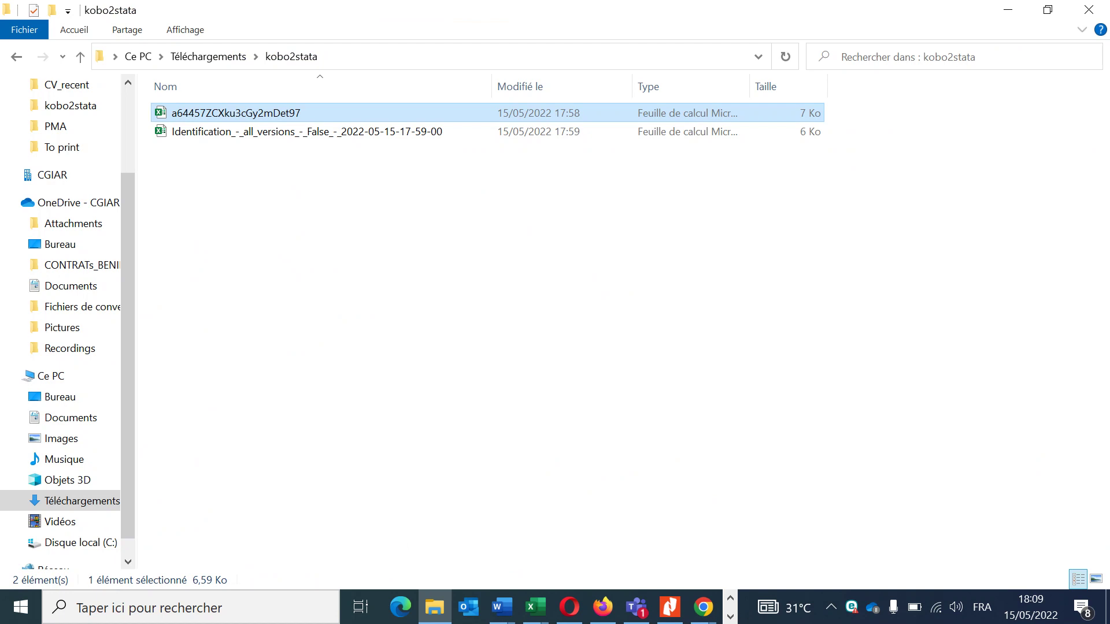
{"action": "left_click", "coordinate": [730, 617]}
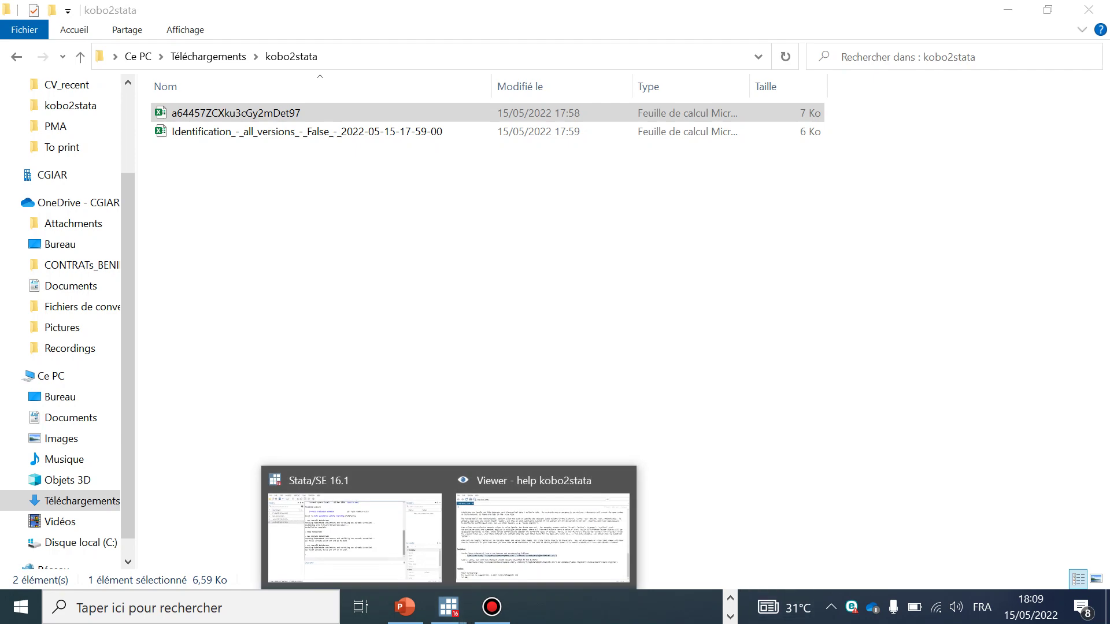
Return to Word's Document1 and highlight the full path C:/mydata/kobosurveydata.xlsx after "using"
{"action": "left_click", "coordinate": [730, 598]}
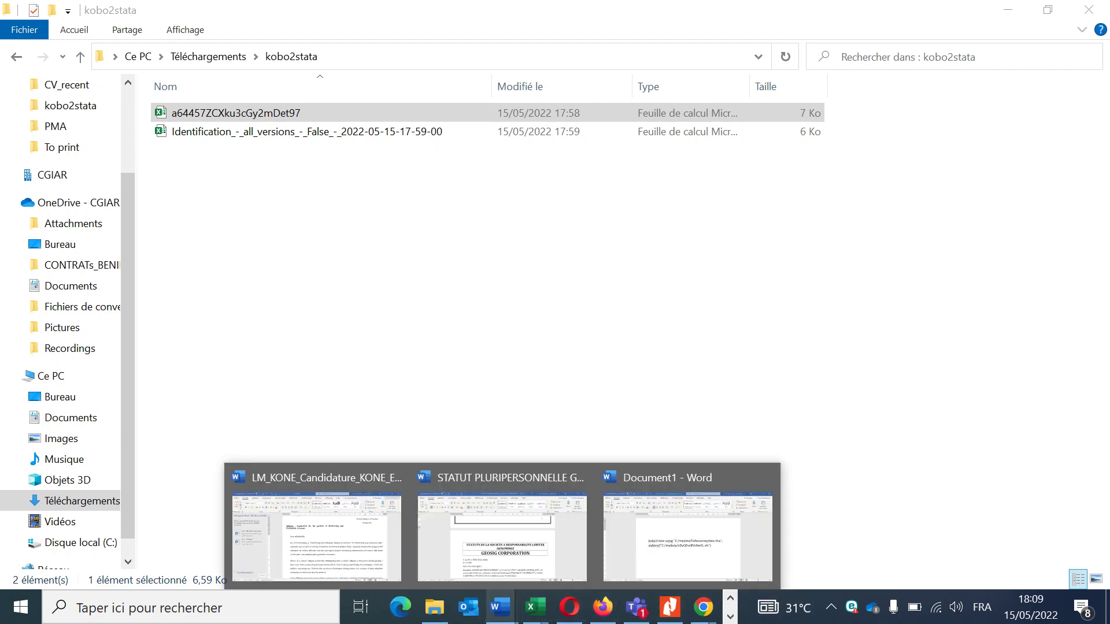
{"action": "left_click", "coordinate": [688, 536]}
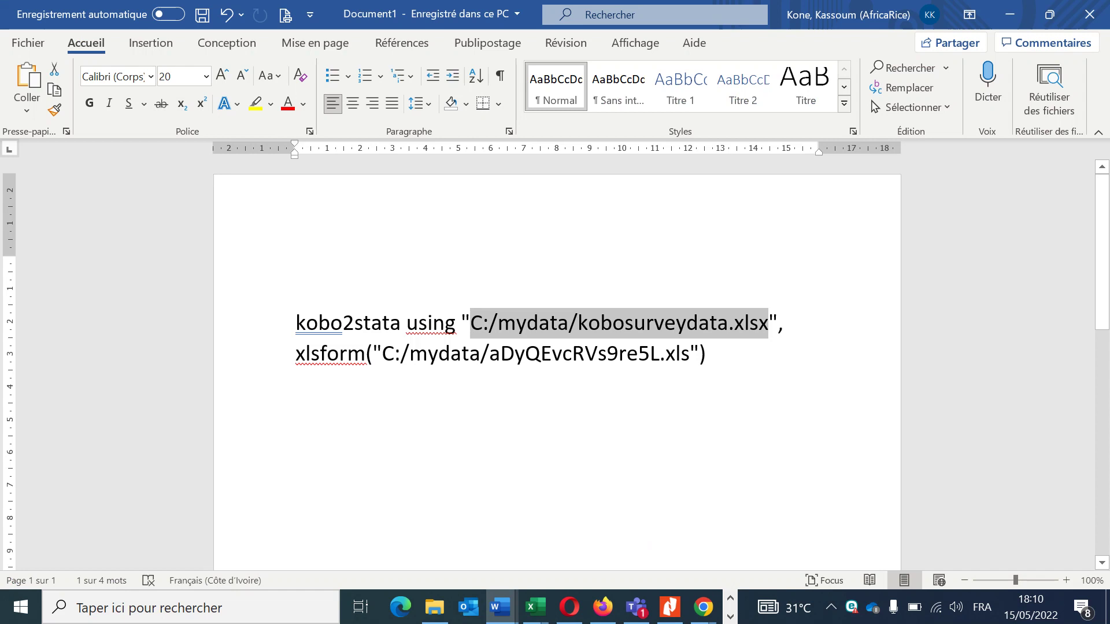
{"action": "left_click", "coordinate": [470, 323]}
{"action": "left_click_drag", "start_coordinate": [470, 322], "coordinate": [768, 323]}
{"action": "left_click", "coordinate": [707, 353]}
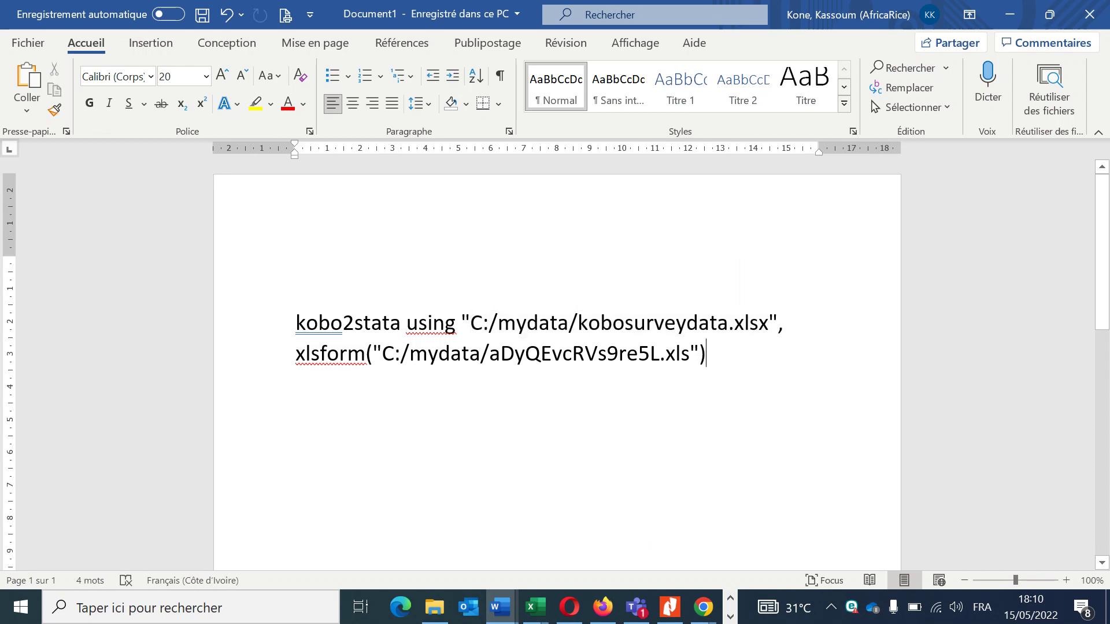
Highlight the folder part C:/mydata/ of the data path, followed by the file name kobosurveydata.xlsx
{"action": "left_click_drag", "start_coordinate": [470, 322], "coordinate": [577, 322]}
{"action": "left_click", "coordinate": [578, 322]}
{"action": "key", "text": "shift+Right"}
{"action": "key", "text": "shift+Right"}
{"action": "key", "text": "shift+Right"}
{"action": "key", "text": "shift+Right"}
{"action": "key", "text": "shift+Right"}
{"action": "key", "text": "shift+Right"}
{"action": "key", "text": "shift+Right"}
{"action": "key", "text": "shift+Right"}
{"action": "key", "text": "shift+Right"}
{"action": "key", "text": "shift+Right"}
{"action": "key", "text": "shift+Right"}
{"action": "key", "text": "shift+Right"}
{"action": "key", "text": "shift+Right"}
{"action": "key", "text": "shift+Right"}
{"action": "key", "text": "shift+Right"}
{"action": "key", "text": "shift+Right"}
{"action": "key", "text": "shift+Right"}
{"action": "key", "text": "shift+Right"}
{"action": "key", "text": "shift+Right"}
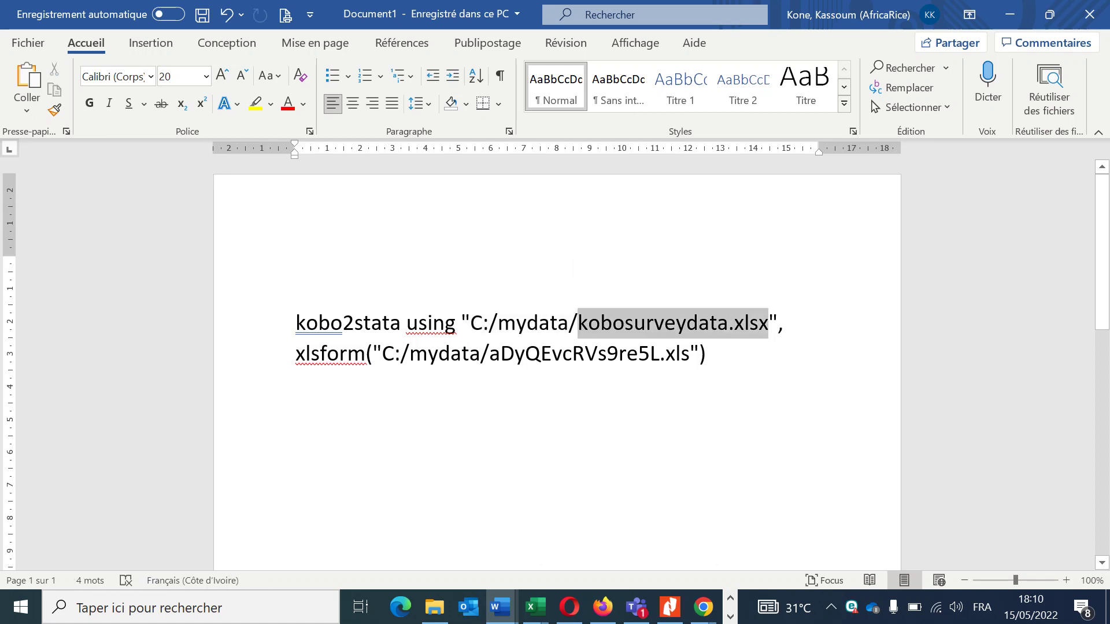
{"action": "key", "text": "shift+Left"}
{"action": "key", "text": "shift+Left"}
{"action": "key", "text": "shift+Left"}
{"action": "key", "text": "shift+Left"}
{"action": "key", "text": "shift+Left"}
{"action": "key", "text": "shift+Left"}
{"action": "key", "text": "shift+Left"}
{"action": "key", "text": "shift+Left"}
{"action": "key", "text": "shift+Left"}
{"action": "key", "text": "shift+Left"}
{"action": "key", "text": "shift+Left"}
{"action": "key", "text": "shift+Left"}
{"action": "key", "text": "shift+Left"}
{"action": "key", "text": "shift+Left"}
{"action": "key", "text": "shift+Left"}
{"action": "key", "text": "shift+Left"}
{"action": "key", "text": "shift+Left"}
{"action": "key", "text": "shift+Right"}
{"action": "key", "text": "shift+Right"}
{"action": "key", "text": "shift+Right"}
{"action": "key", "text": "shift+Right"}
{"action": "key", "text": "shift+Right"}
{"action": "key", "text": "shift+Right"}
{"action": "key", "text": "shift+Right"}
{"action": "key", "text": "shift+Right"}
{"action": "key", "text": "shift+Right"}
{"action": "key", "text": "shift+Right"}
{"action": "key", "text": "shift+Right"}
{"action": "key", "text": "shift+Right"}
{"action": "key", "text": "shift+Right"}
{"action": "key", "text": "shift+Right"}
{"action": "key", "text": "shift+Right"}
{"action": "key", "text": "shift+Right"}
{"action": "key", "text": "shift+Right"}
{"action": "key", "text": "shift+Right"}
{"action": "key", "text": "shift+Right"}
{"action": "key", "text": "shift+Right"}
{"action": "key", "text": "shift+Down"}
{"action": "key", "text": "shift+Up"}
{"action": "key", "text": "shift+Left"}
{"action": "key", "text": "shift+Left"}
{"action": "key", "text": "shift+Left"}
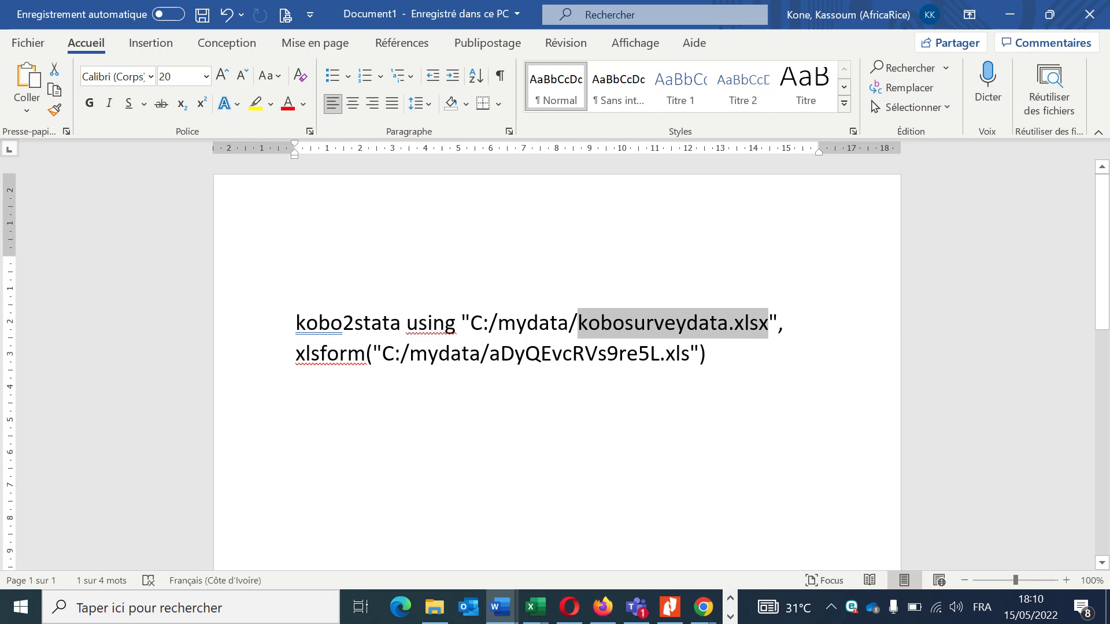
{"action": "left_click", "coordinate": [461, 353]}
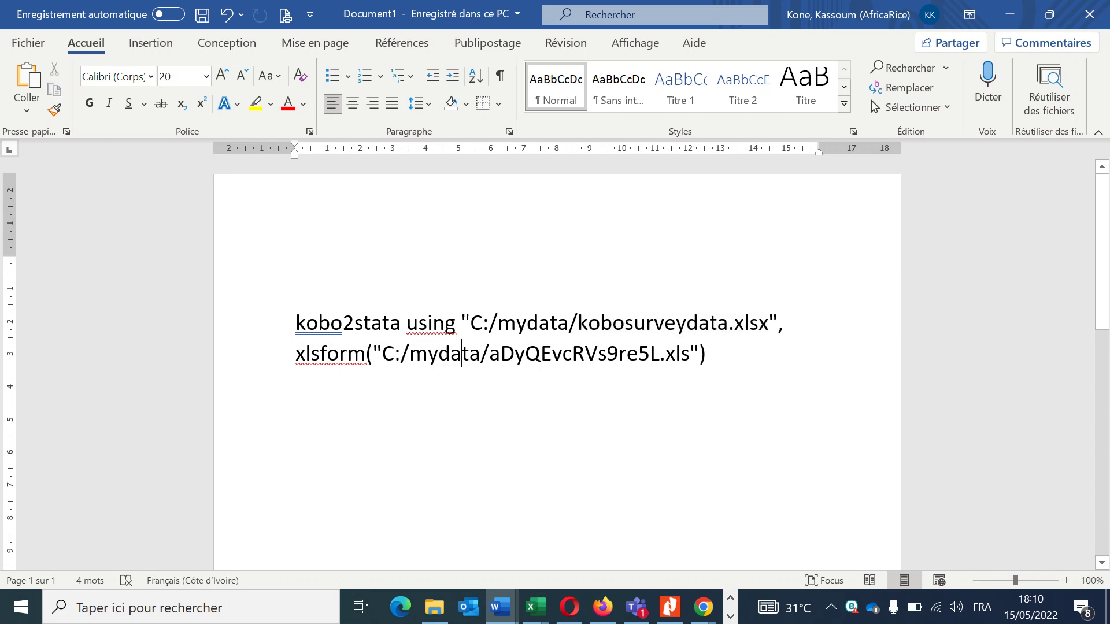
{"action": "double_click", "coordinate": [388, 353]}
{"action": "left_click_drag", "start_coordinate": [388, 353], "coordinate": [409, 353]}
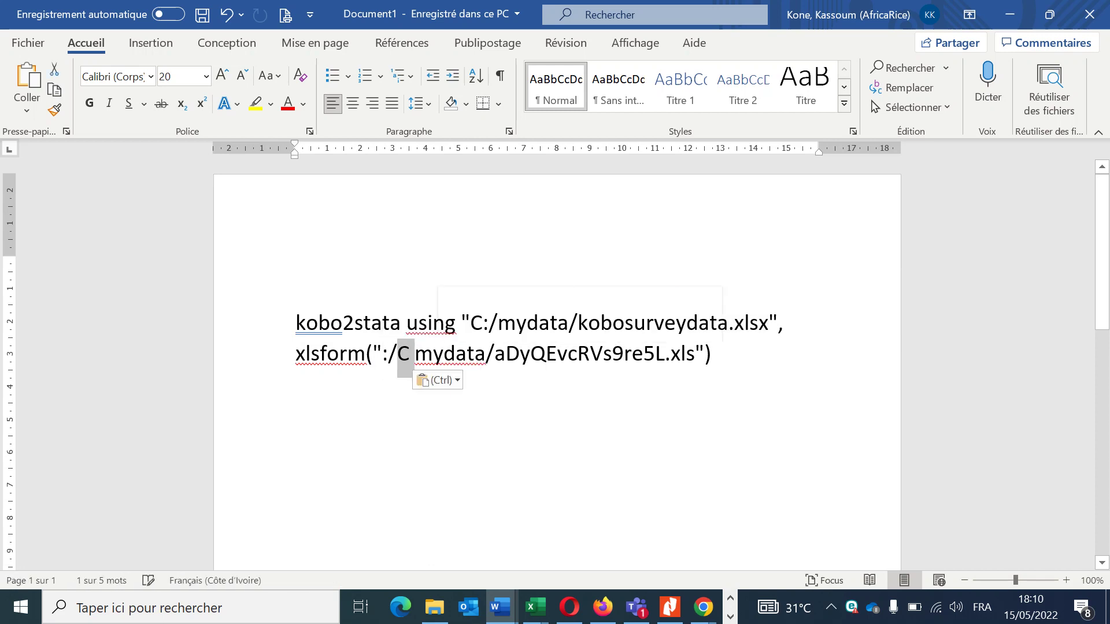
{"action": "left_click", "coordinate": [520, 353]}
{"action": "key", "text": "ctrl+z"}
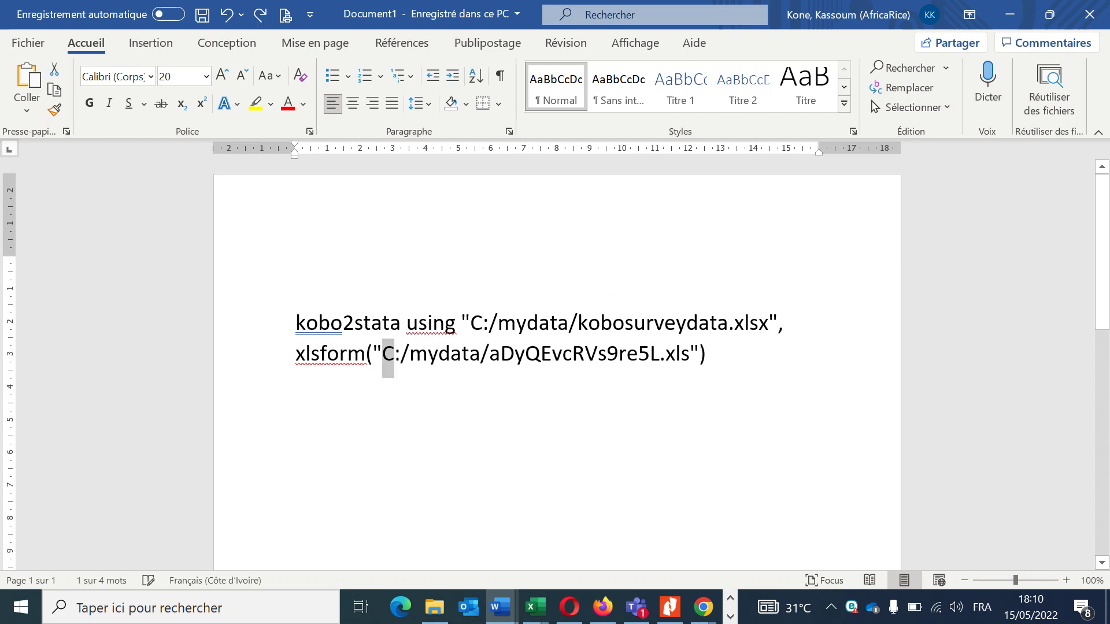
Highlight the folder C:/mydata/ and the form file name aDyQEvcRVs9re5L inside the xlsform option
{"action": "left_click", "coordinate": [382, 353]}
{"action": "left_click_drag", "start_coordinate": [382, 354], "coordinate": [481, 353]}
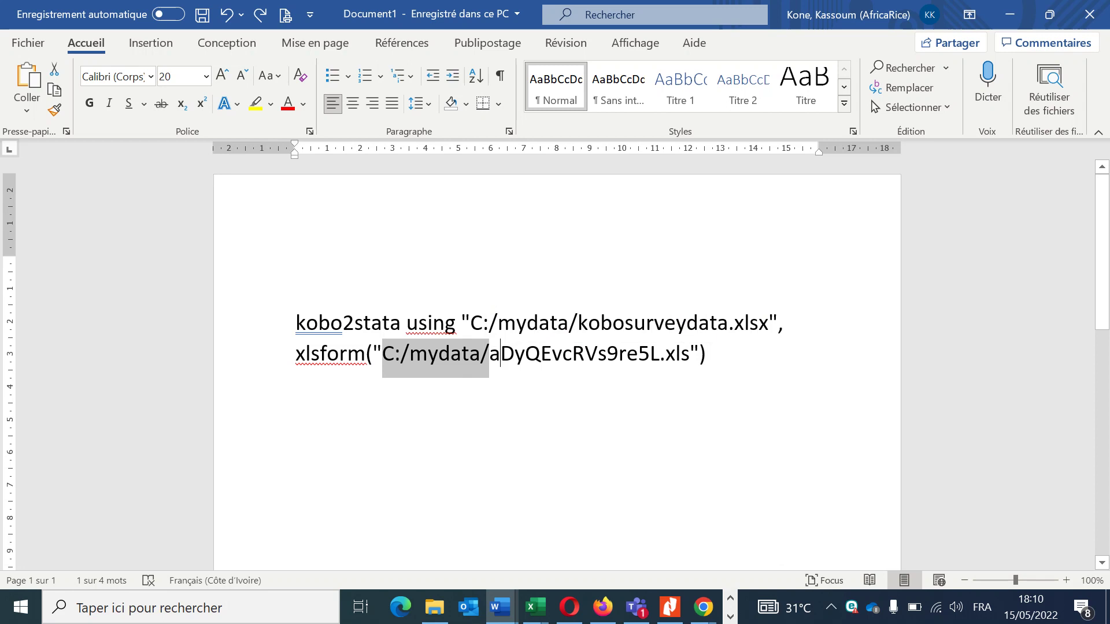
{"action": "left_click", "coordinate": [500, 353]}
{"action": "left_click_drag", "start_coordinate": [490, 353], "coordinate": [659, 353]}
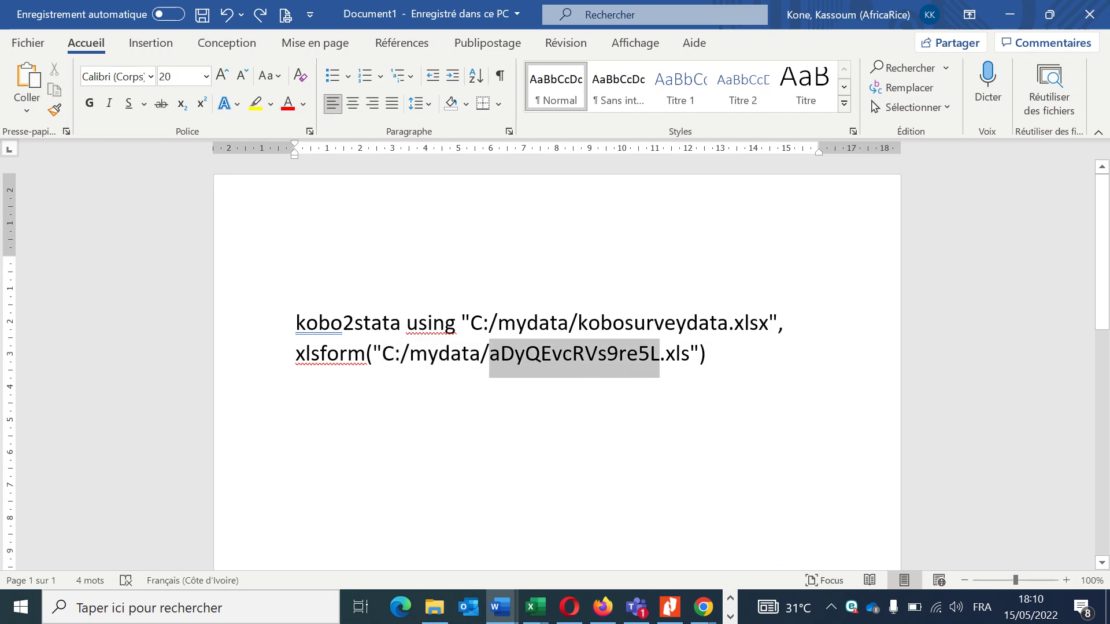
Copy the complete two-line kobo2stata command and switch to the Stata/SE 16.1 main window
{"action": "left_click_drag", "start_coordinate": [706, 353], "coordinate": [293, 324]}
{"action": "key", "text": "ctrl+c"}
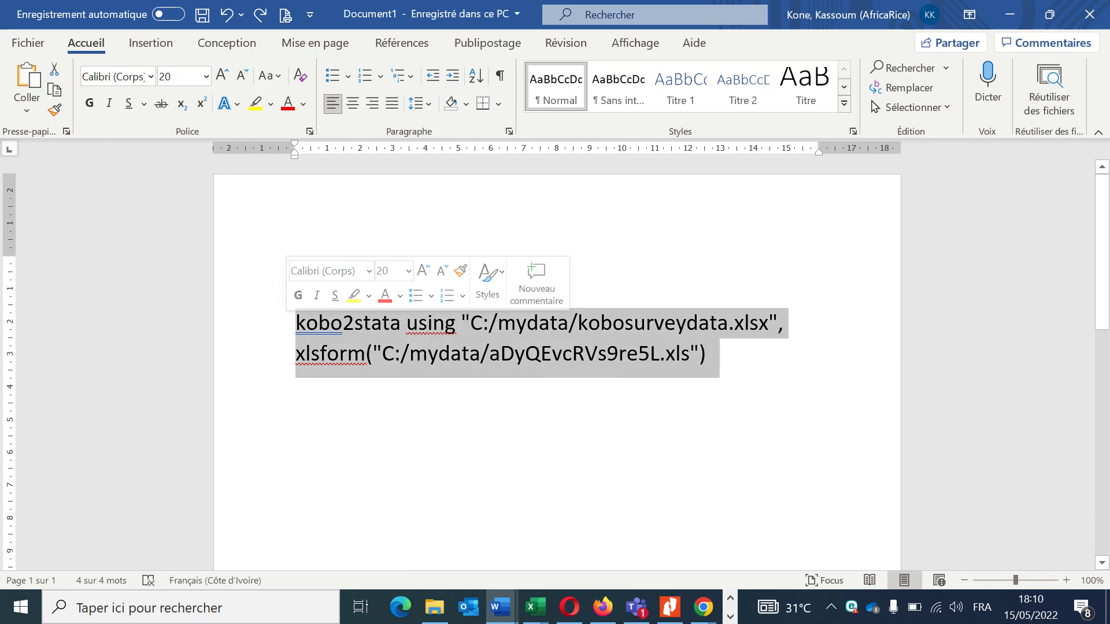
{"action": "left_click", "coordinate": [730, 616]}
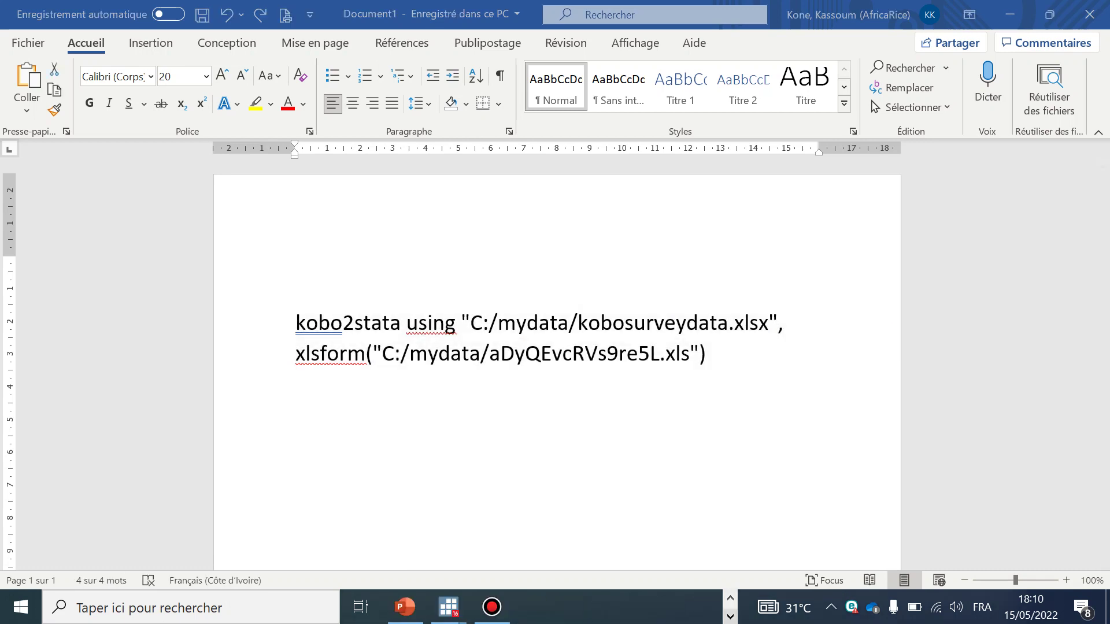
{"action": "mouse_move", "coordinate": [448, 607]}
{"action": "left_click", "coordinate": [354, 538]}
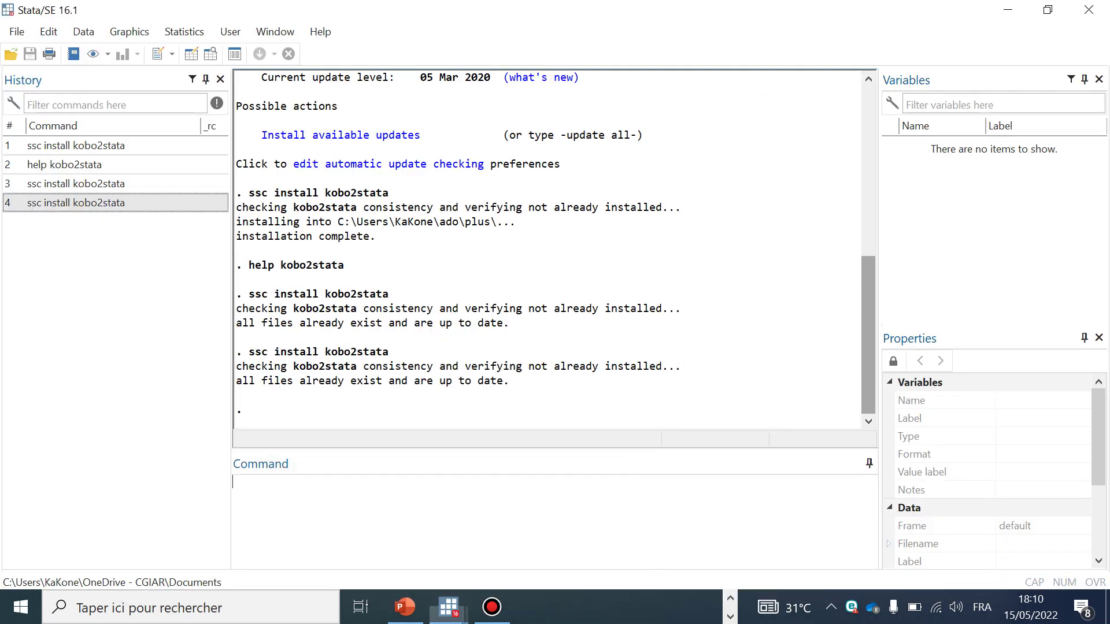
Paste the kobo2stata command into Stata's command line and copy the folder location of a64457ZCXku3cGy2mDet97 from its properties in File Explorer
{"action": "key", "text": "ctrl+v"}
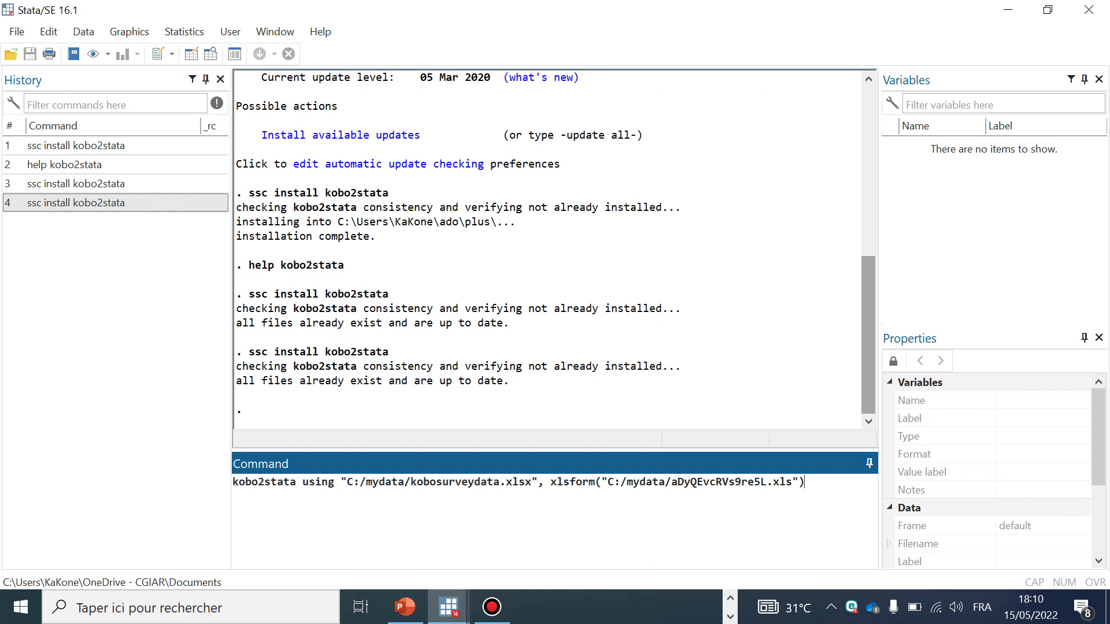
{"action": "left_click", "coordinate": [729, 598]}
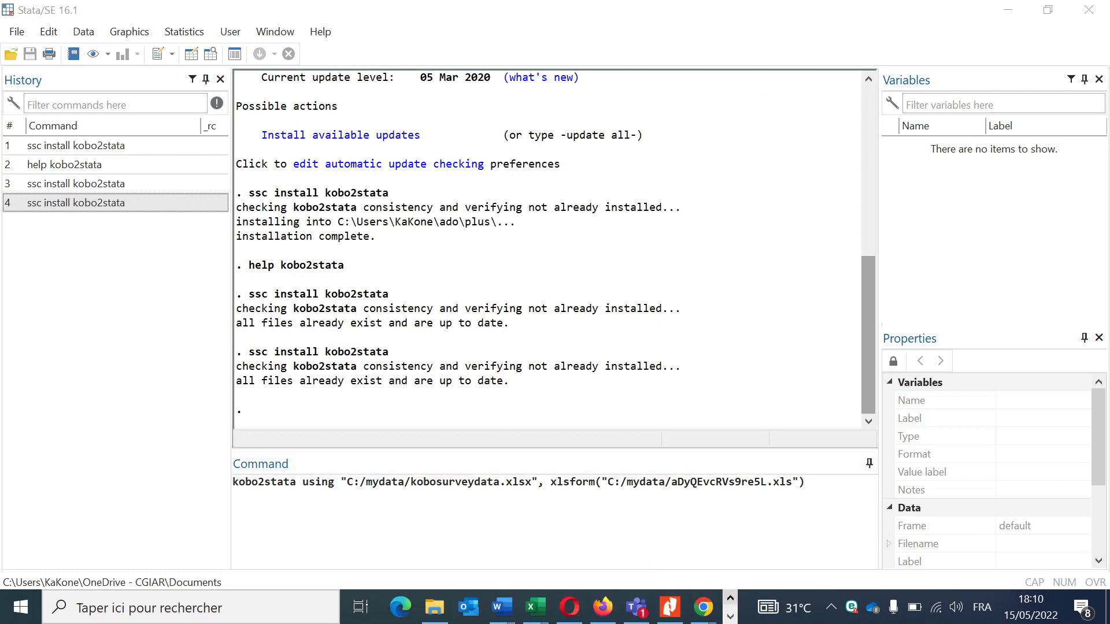
{"action": "mouse_move", "coordinate": [435, 606]}
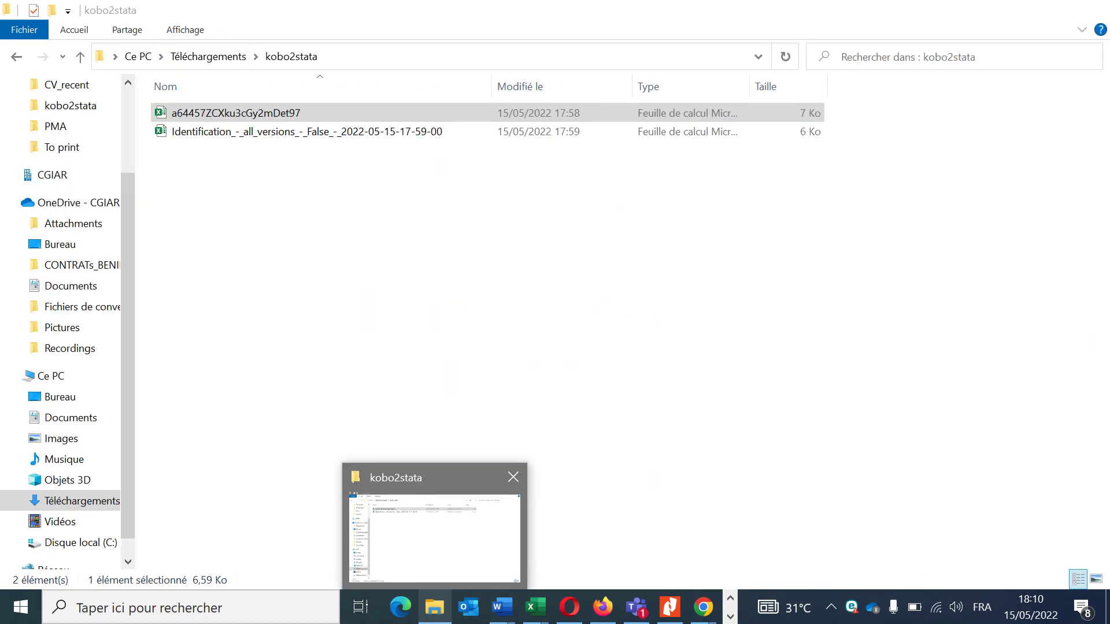
{"action": "left_click", "coordinate": [434, 538]}
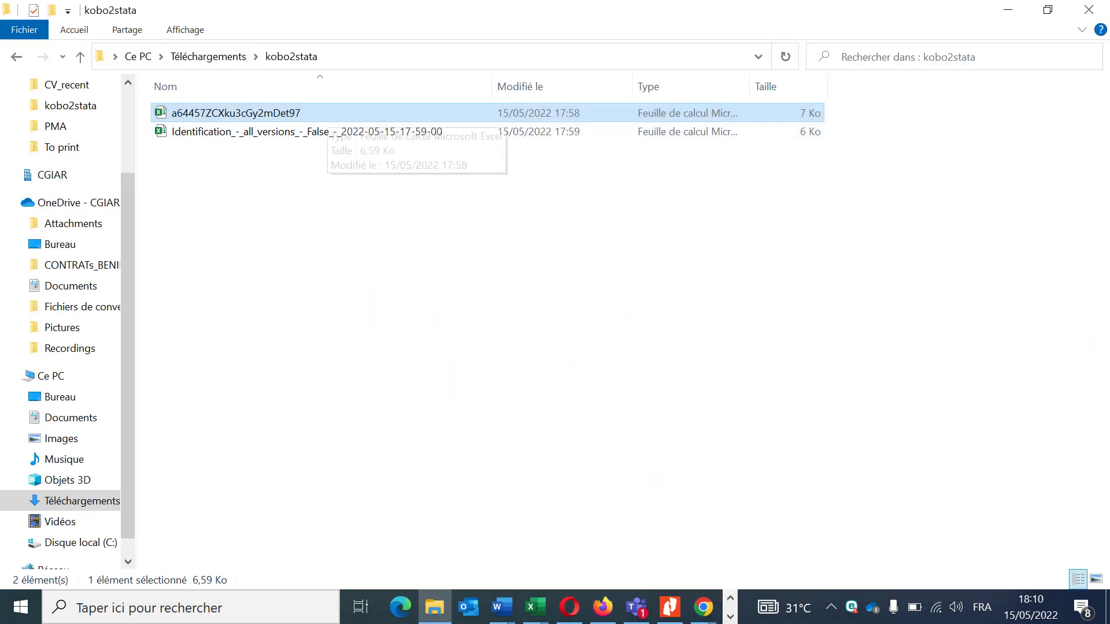
{"action": "right_click", "coordinate": [314, 113]}
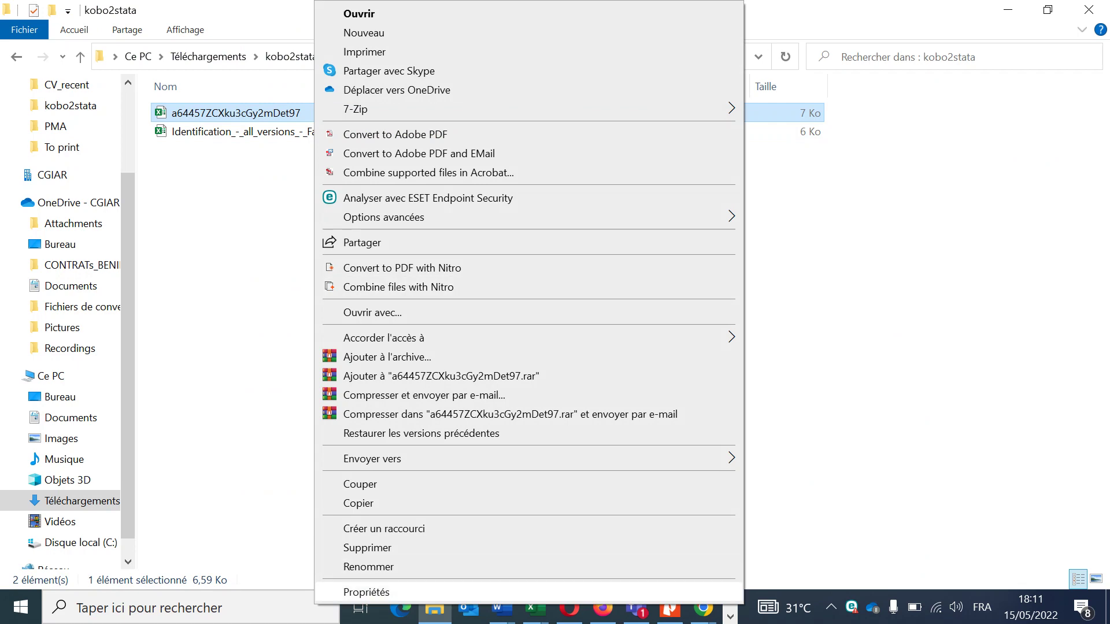
{"action": "left_click", "coordinate": [366, 593]}
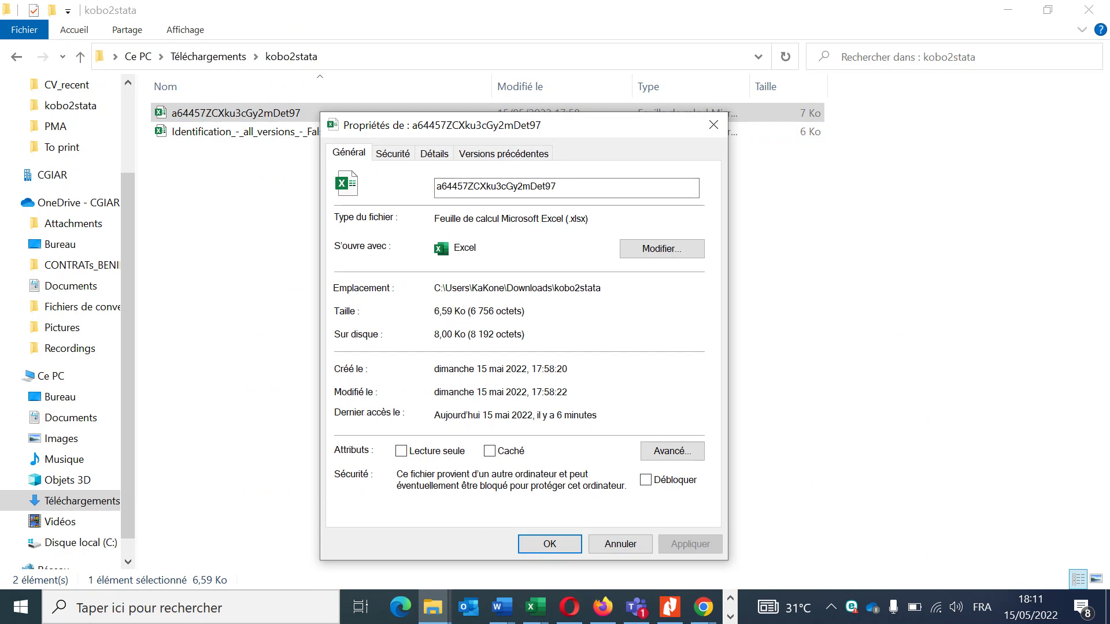
{"action": "left_click_drag", "start_coordinate": [602, 288], "coordinate": [433, 288]}
{"action": "key", "text": "ctrl+c"}
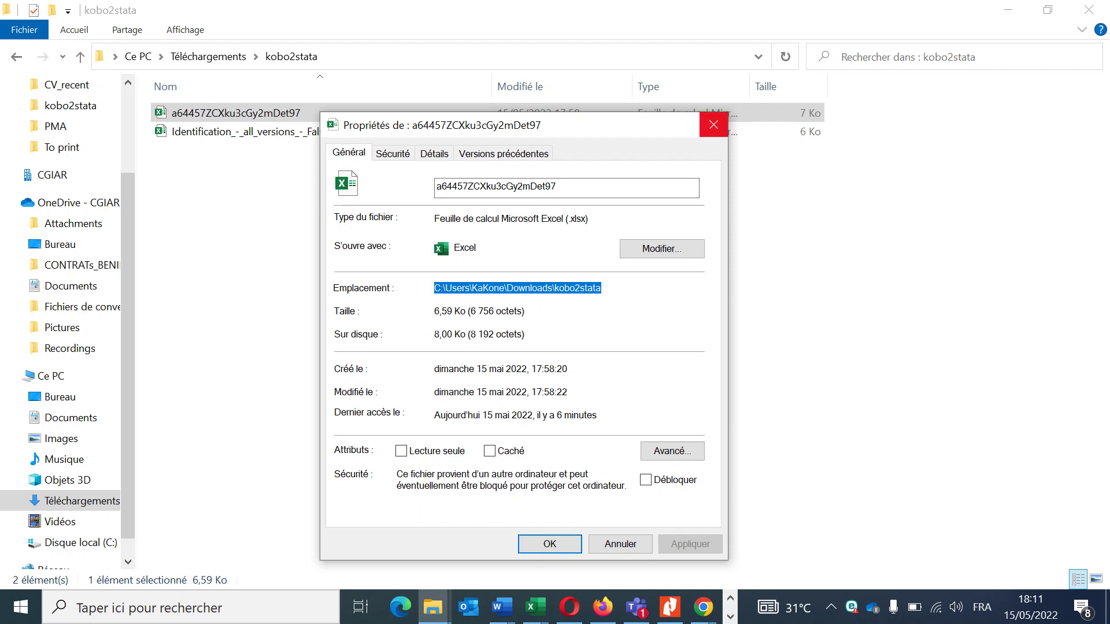
{"action": "left_click", "coordinate": [713, 125]}
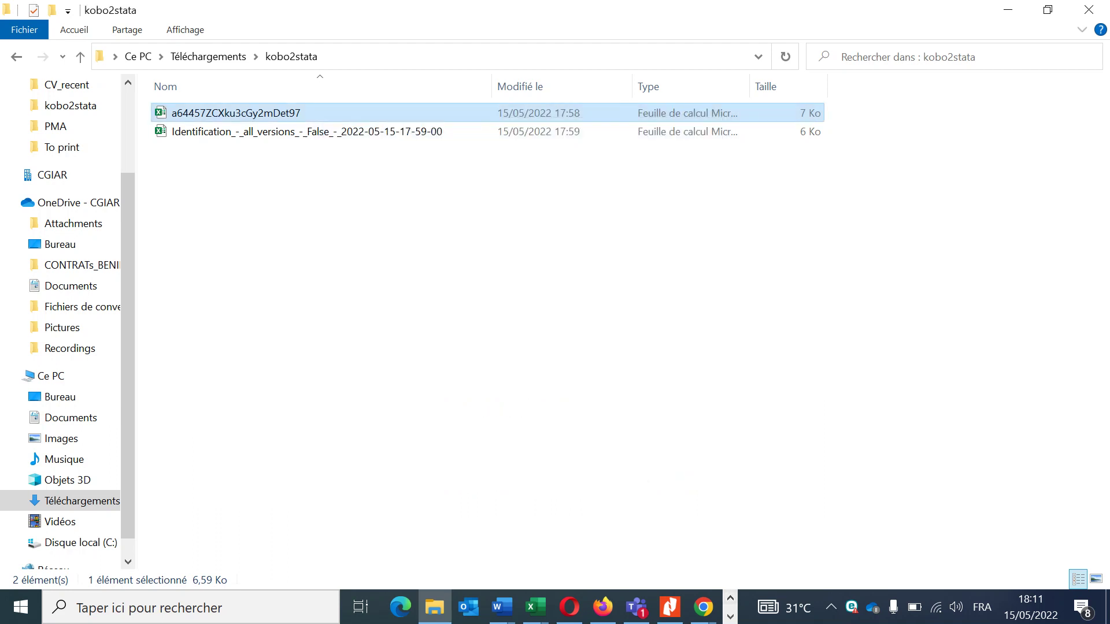
Return to Stata and replace C:/mydata in the using path with the copied kobo2stata downloads folder path
{"action": "left_click", "coordinate": [730, 599]}
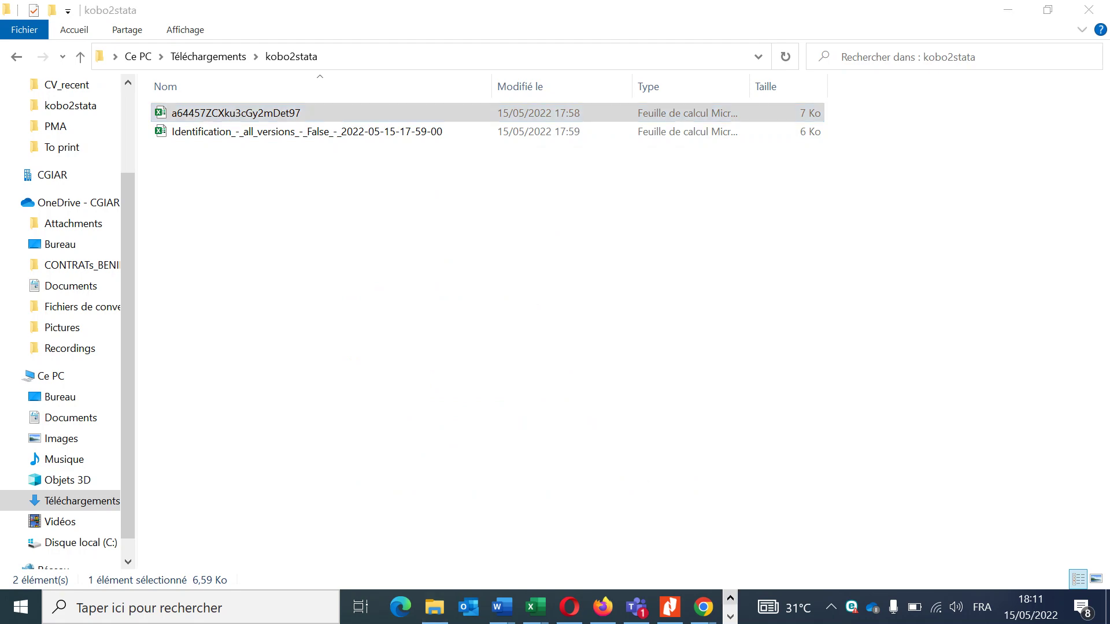
{"action": "left_click", "coordinate": [730, 616]}
{"action": "mouse_move", "coordinate": [448, 607]}
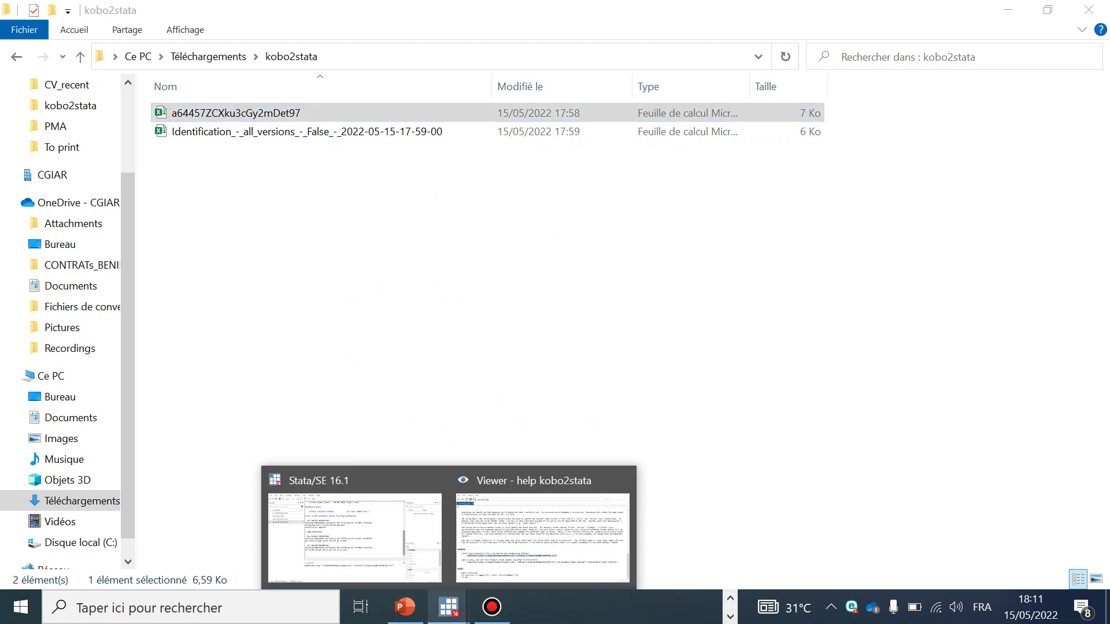
{"action": "left_click", "coordinate": [354, 528]}
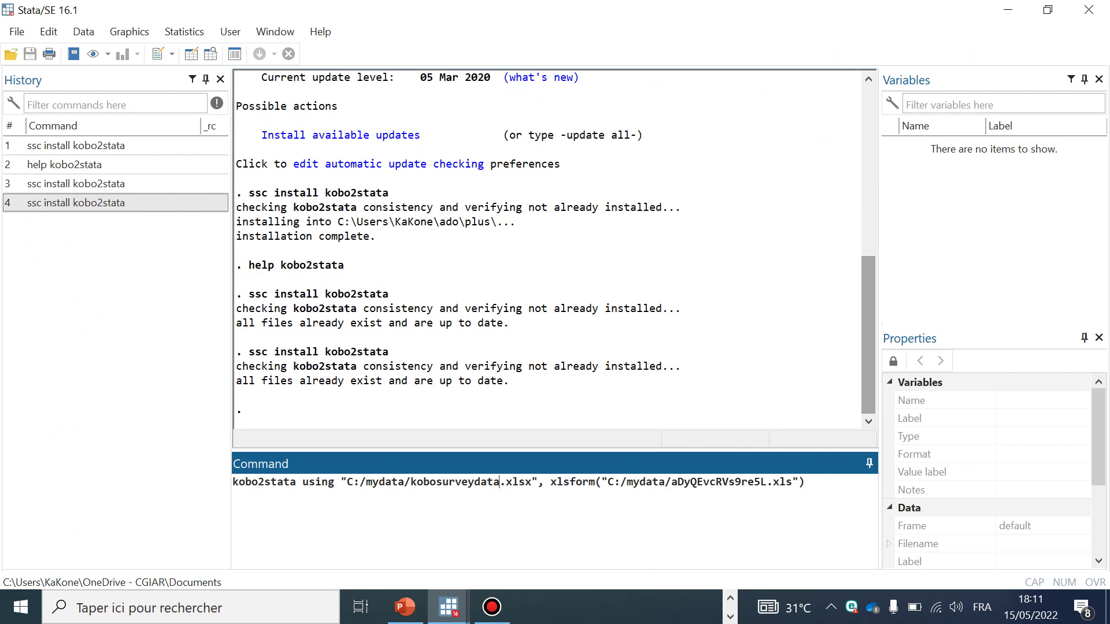
{"action": "left_click_drag", "start_coordinate": [404, 481], "coordinate": [347, 482]}
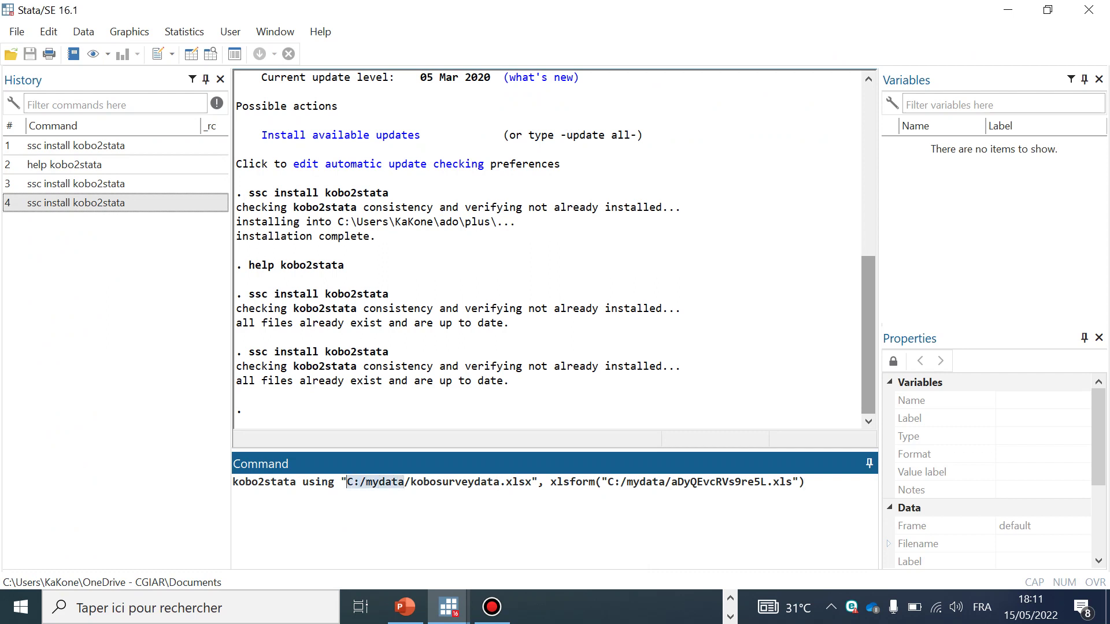
{"action": "key", "text": "ctrl+v"}
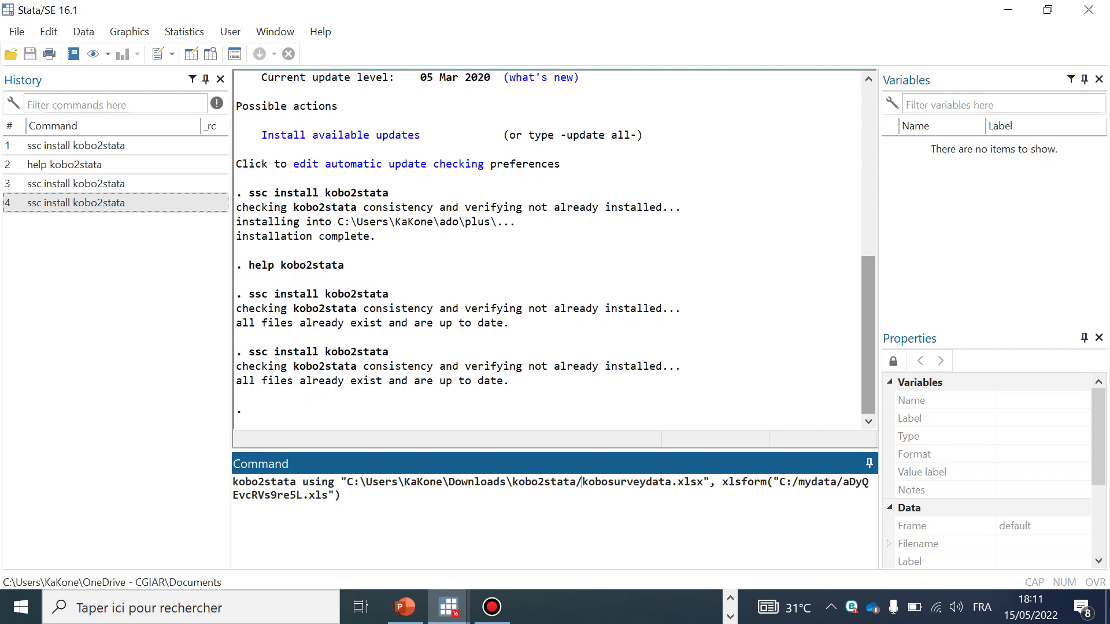
Switch to File Explorer and copy the file name a64457ZCXku3cGy2mDet97 without renaming the file
{"action": "left_click", "coordinate": [730, 598]}
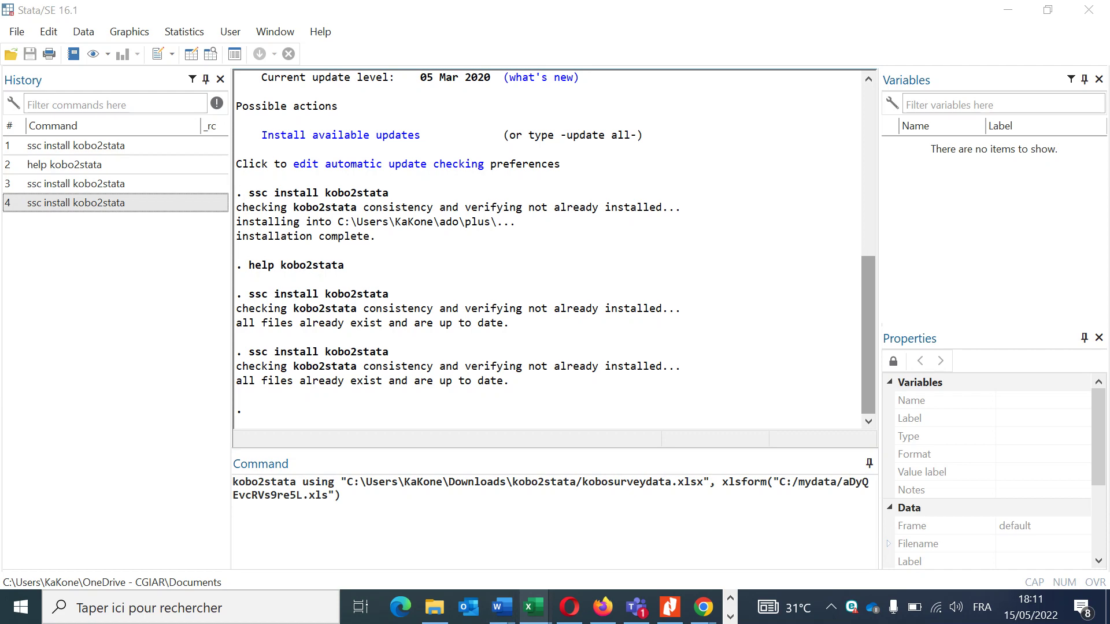
{"action": "left_click", "coordinate": [434, 607]}
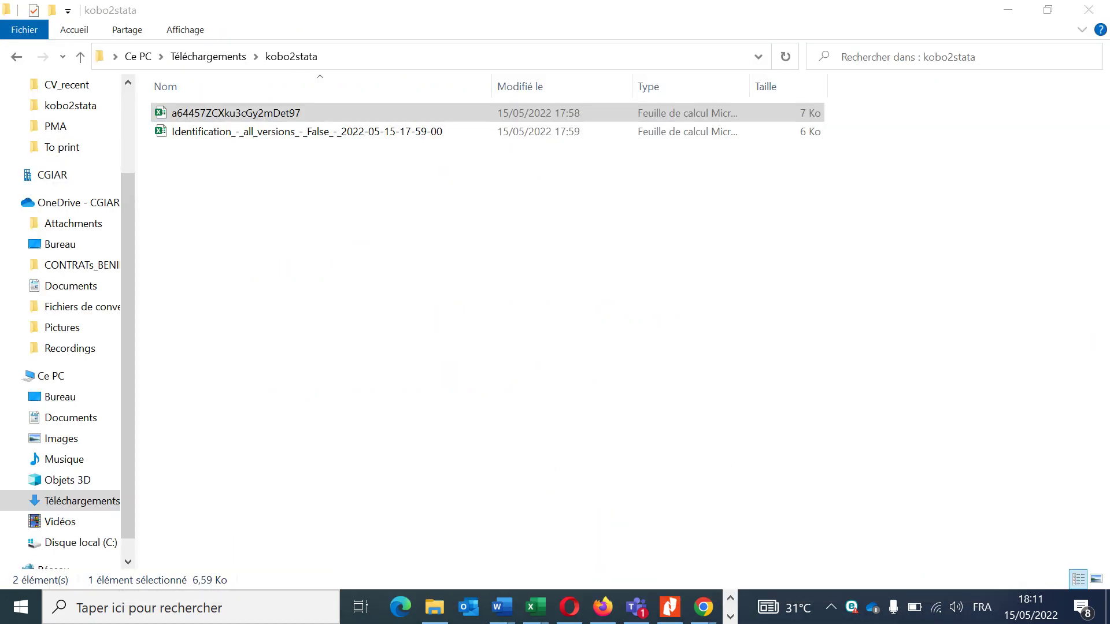
{"action": "right_click", "coordinate": [301, 113]}
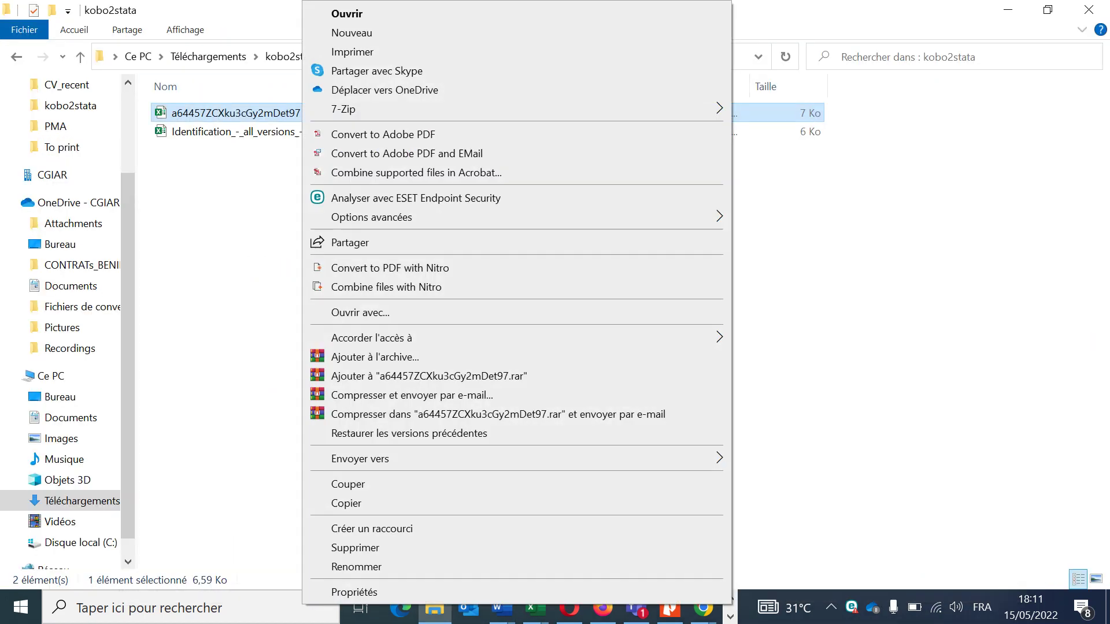
{"action": "left_click", "coordinate": [356, 566]}
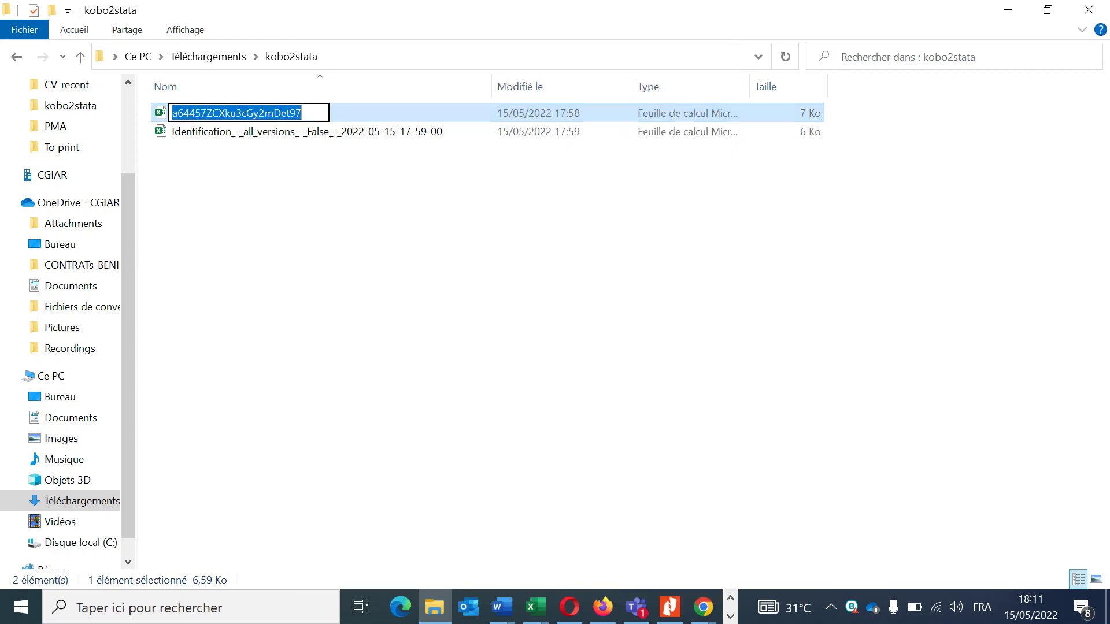
{"action": "left_click", "coordinate": [491, 369]}
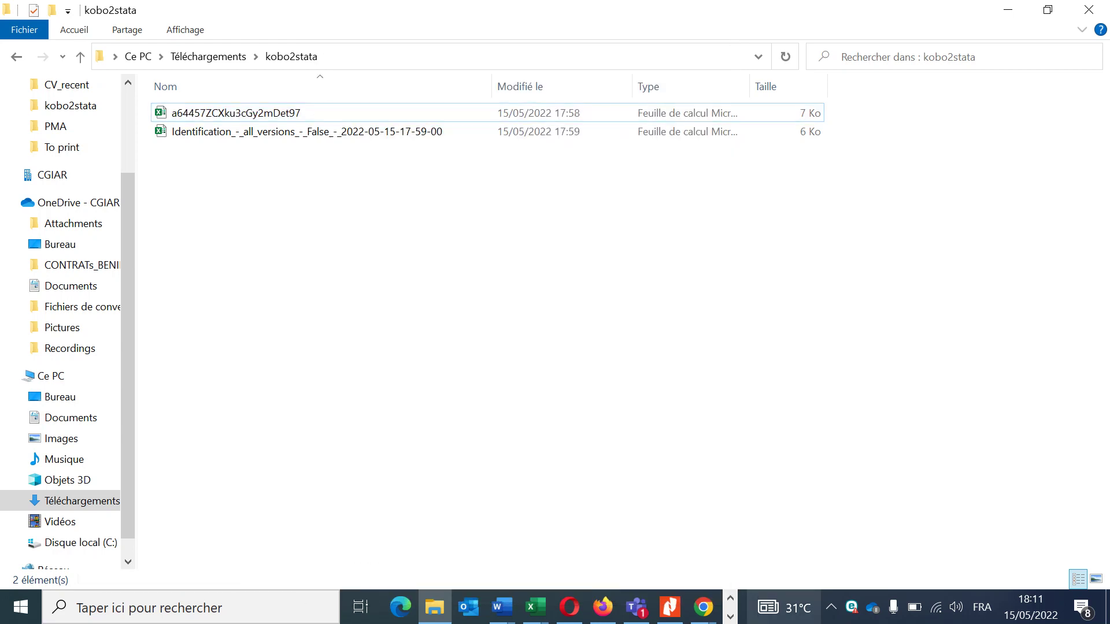
Back in Stata, replace kobosurveydata in the using path with a64457ZCXku3cGy2mDet97, keeping the .xlsx extension
{"action": "left_click", "coordinate": [730, 617]}
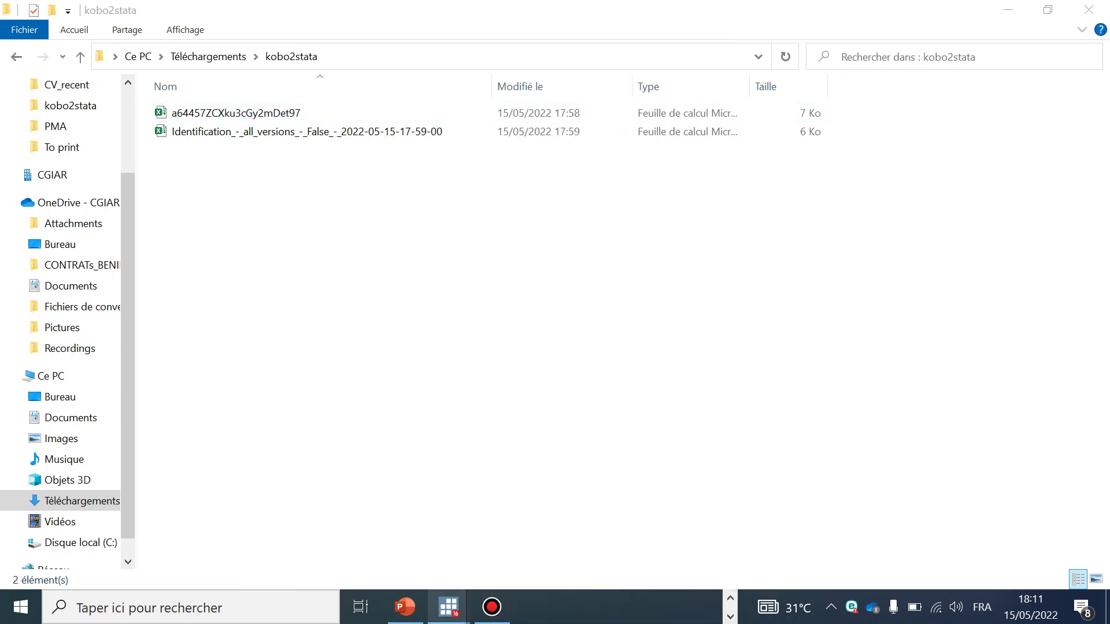
{"action": "mouse_move", "coordinate": [449, 607]}
{"action": "left_click", "coordinate": [350, 535]}
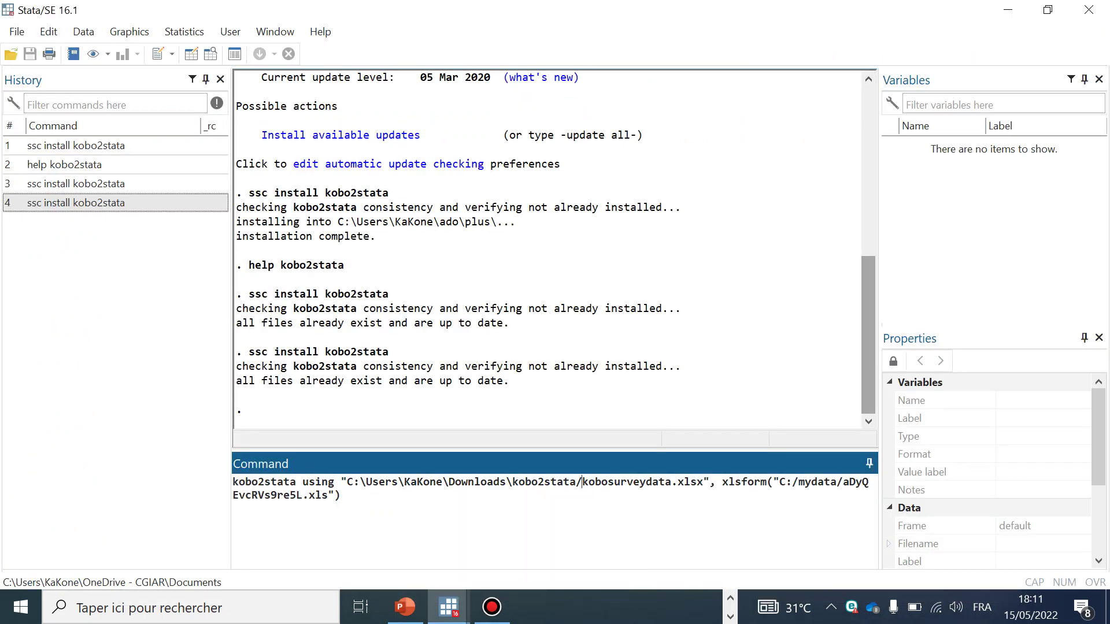
{"action": "key", "text": "BackSpace"}
{"action": "key", "text": "BackSpace"}
{"action": "key", "text": "BackSpace"}
{"action": "key", "text": "BackSpace"}
{"action": "key", "text": "BackSpace"}
{"action": "key", "text": "BackSpace"}
{"action": "key", "text": "BackSpace"}
{"action": "key", "text": "BackSpace"}
{"action": "key", "text": "BackSpace"}
{"action": "key", "text": "BackSpace"}
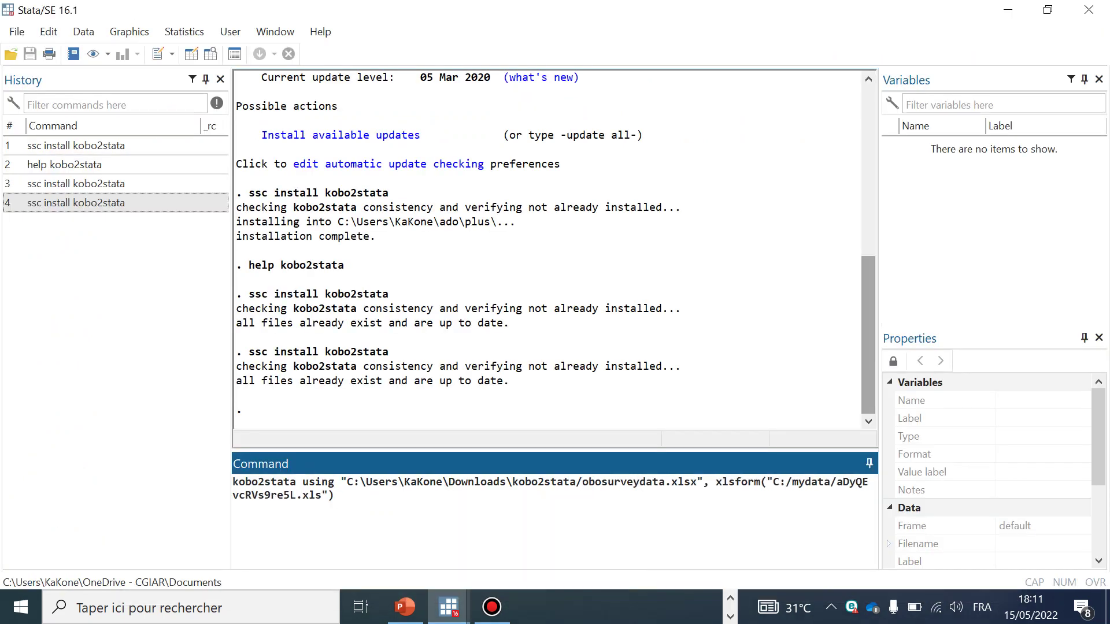
{"action": "key", "text": "Delete"}
{"action": "key", "text": "Delete"}
{"action": "key", "text": "Delete"}
{"action": "key", "text": "Delete"}
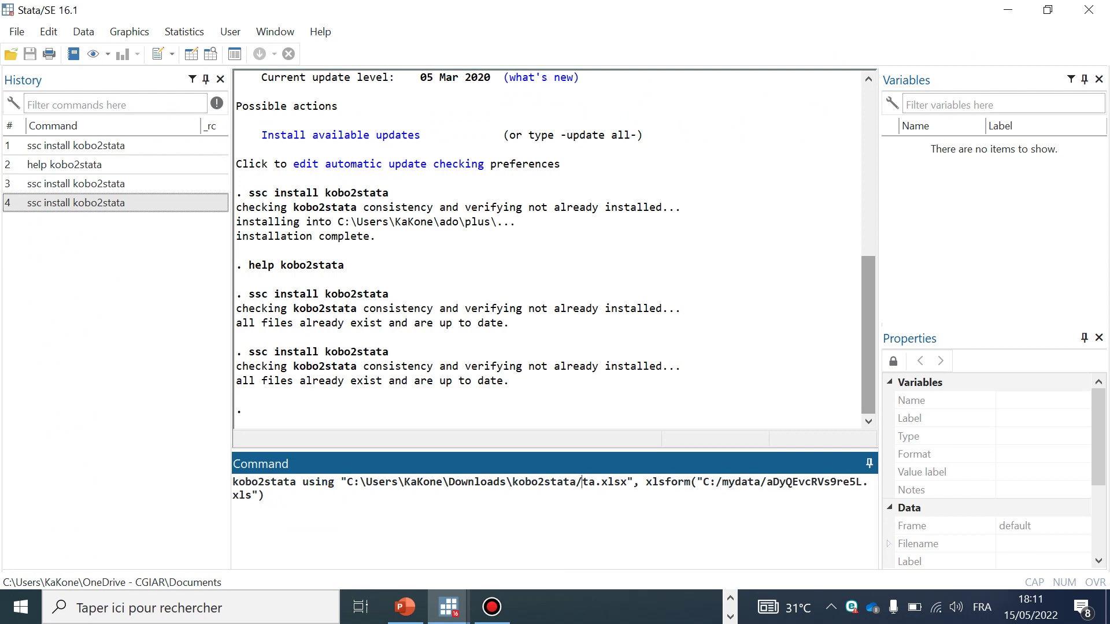
{"action": "type", "text": "a64457ZCXku3cGy2mDet97"}
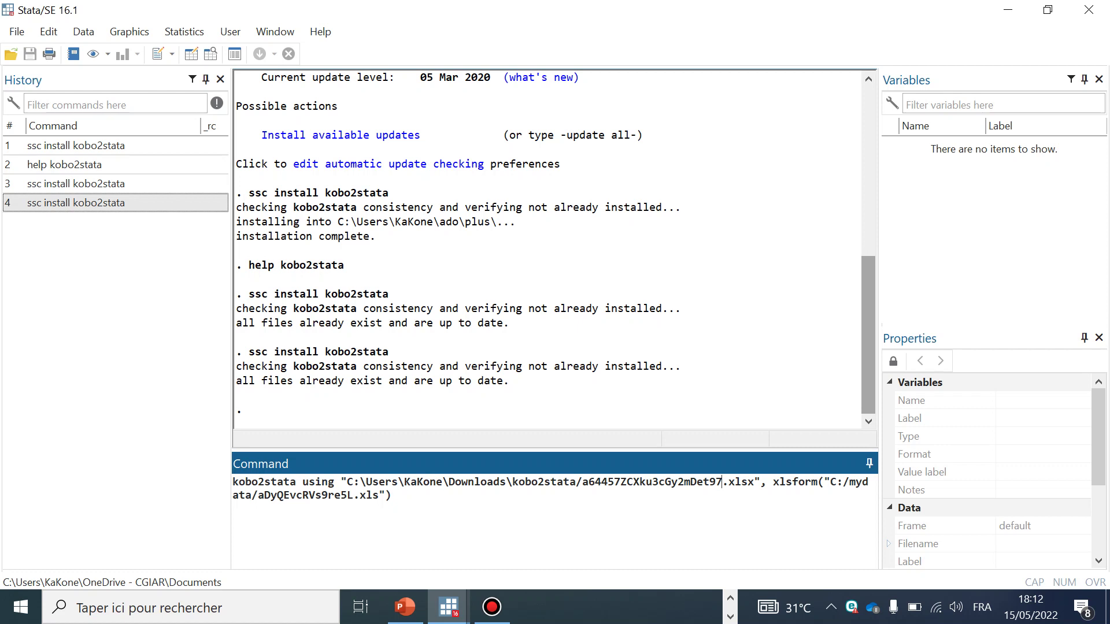
Copy a64457ZCXku3cGy2mDet97 from the using path and put it in place of the form file name in xlsform, keeping the .xls extension
{"action": "left_click_drag", "start_coordinate": [722, 482], "coordinate": [588, 482]}
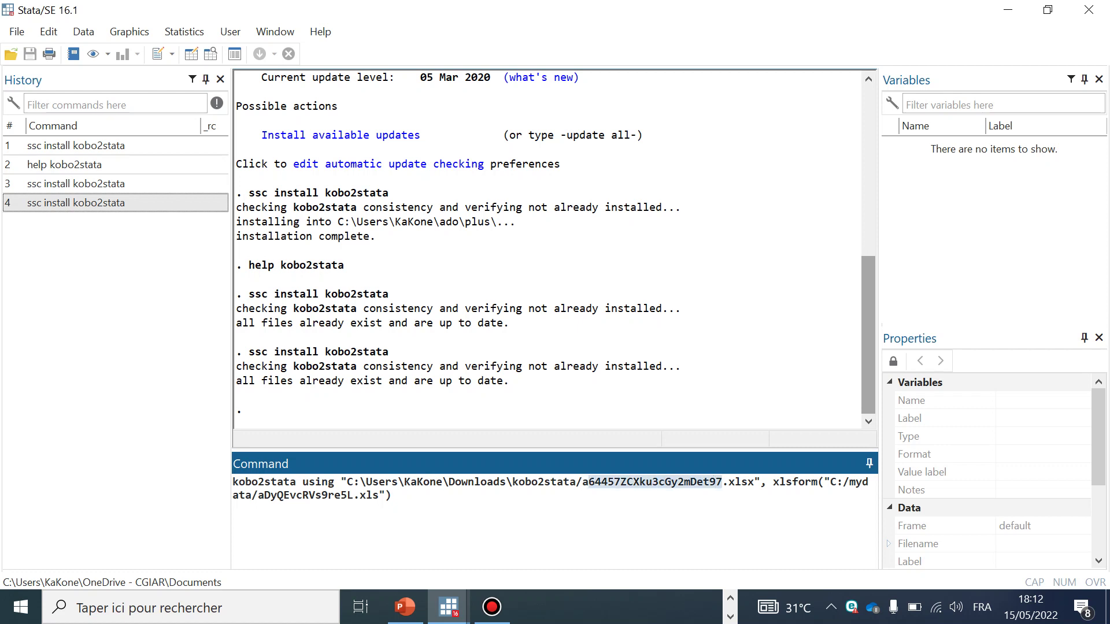
{"action": "key", "text": "shift+Left"}
{"action": "key", "text": "ctrl+c"}
{"action": "left_click", "coordinate": [353, 495]}
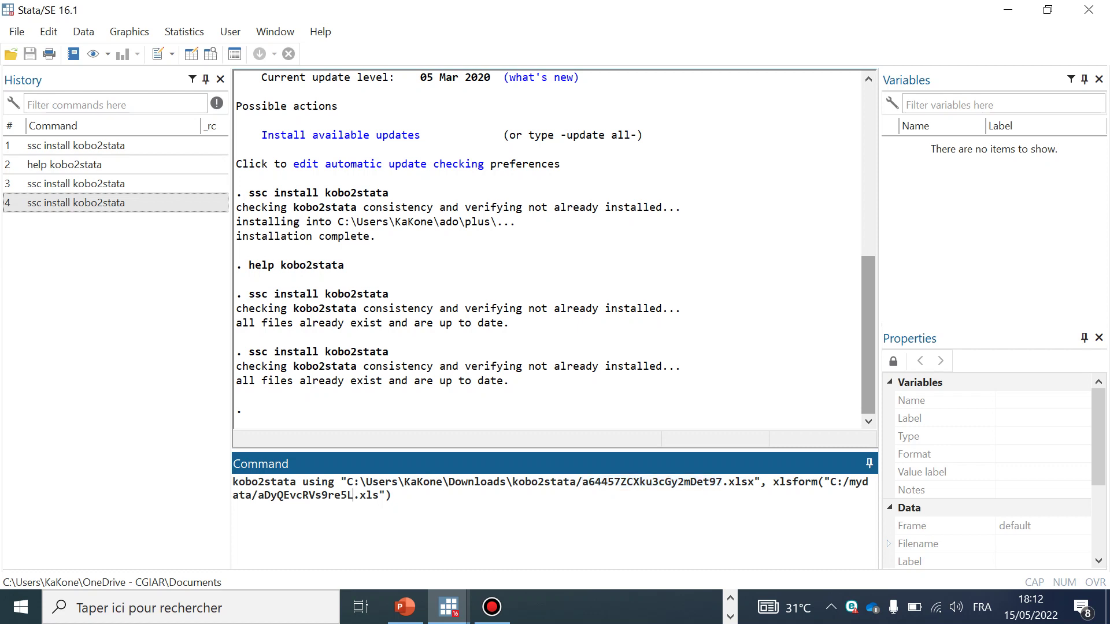
{"action": "key", "text": "shift+End"}
{"action": "left_click_drag", "start_coordinate": [358, 496], "coordinate": [258, 495]}
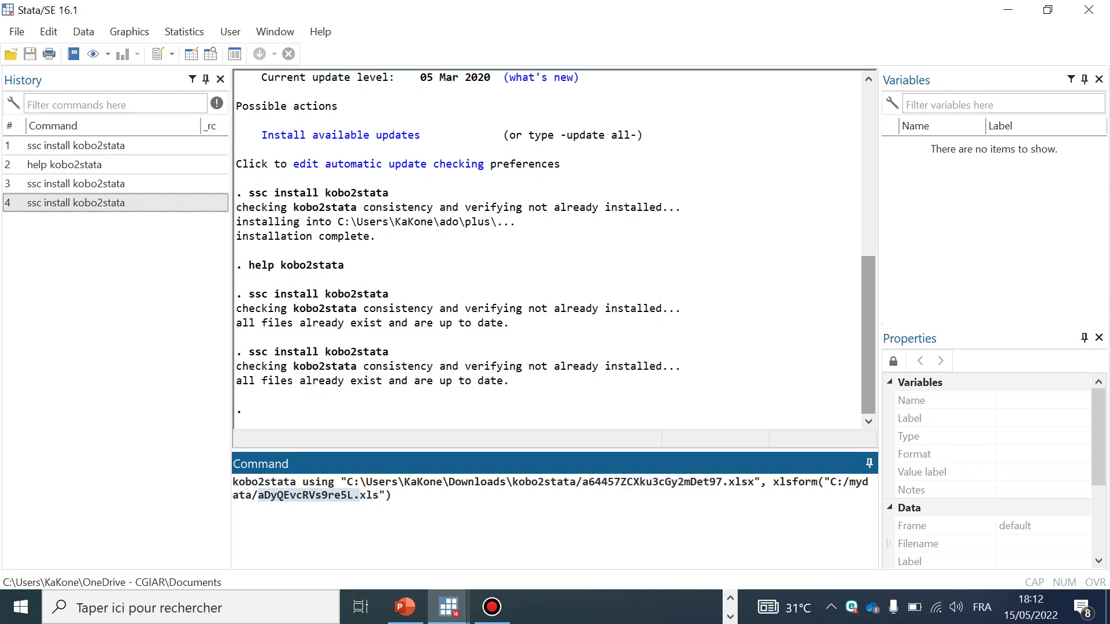
{"action": "key", "text": "ctrl+v"}
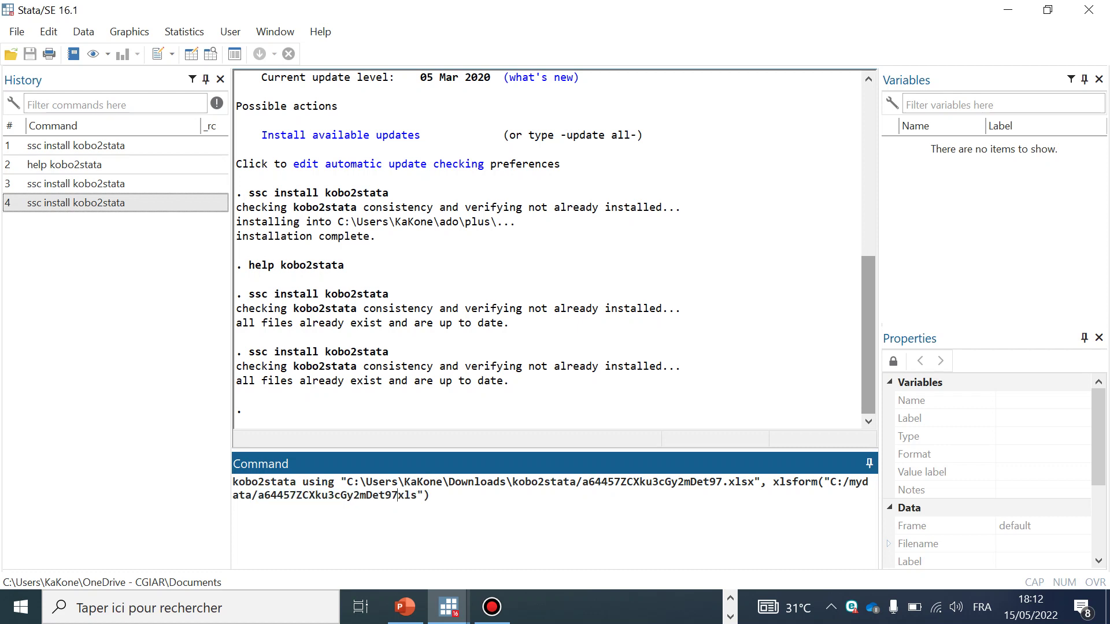
{"action": "type", "text": "."}
Replace C:/mydata in the xlsform path with the folder path copied from the using path, leaving a single slash before the file name
{"action": "left_click_drag", "start_coordinate": [347, 481], "coordinate": [582, 482]}
{"action": "key", "text": "ctrl+c"}
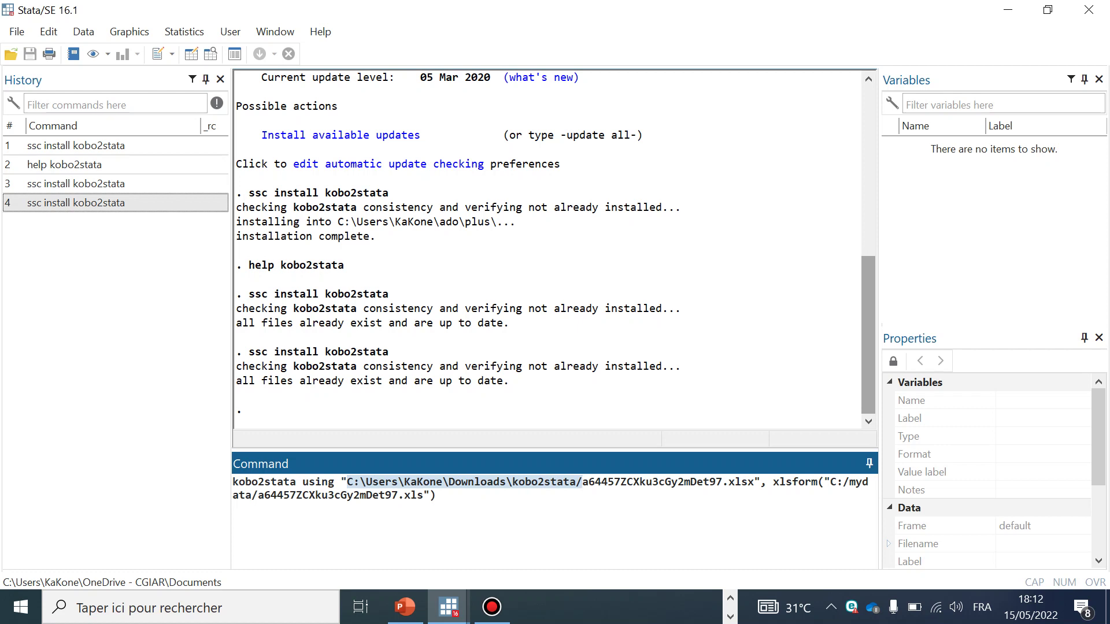
{"action": "left_click_drag", "start_coordinate": [830, 482], "coordinate": [252, 495]}
{"action": "key", "text": "ctrl+v"}
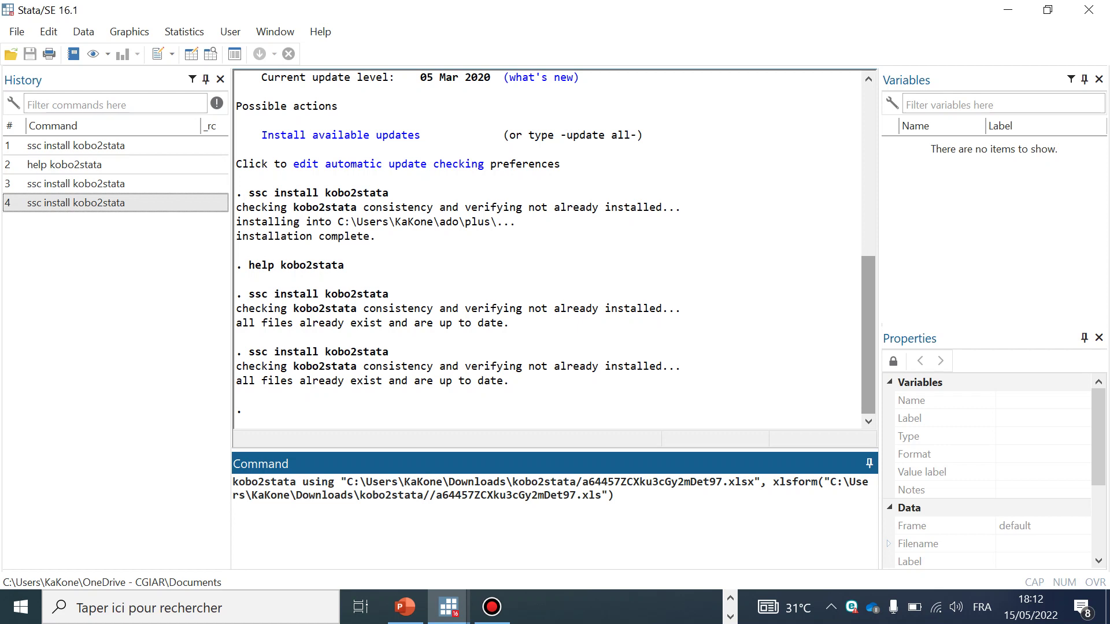
{"action": "key", "text": "BackSpace"}
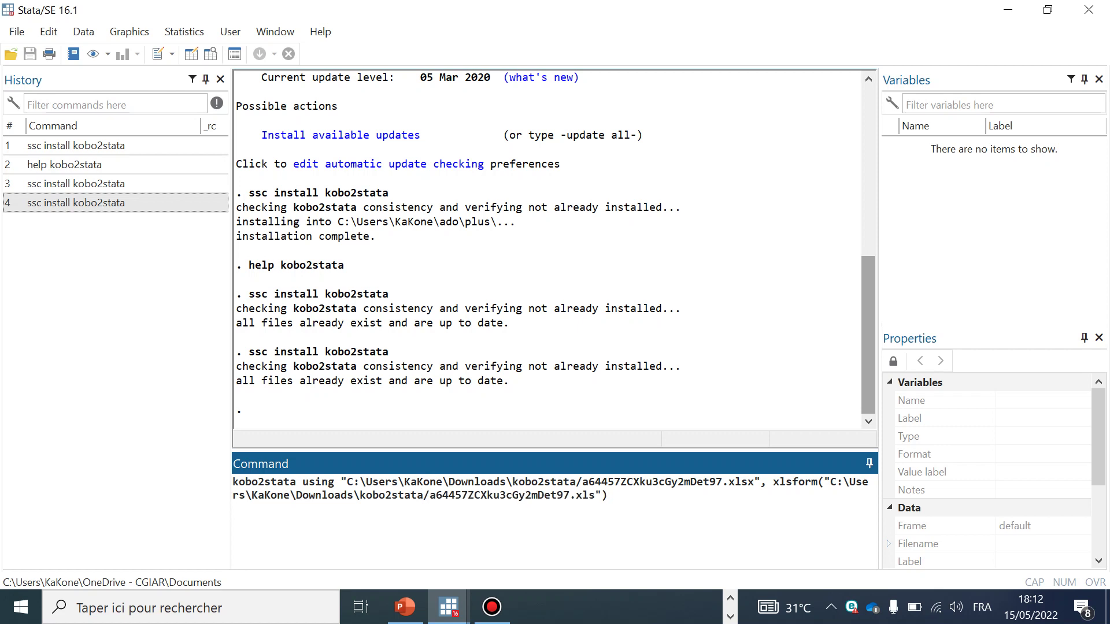
{"action": "left_click", "coordinate": [730, 597]}
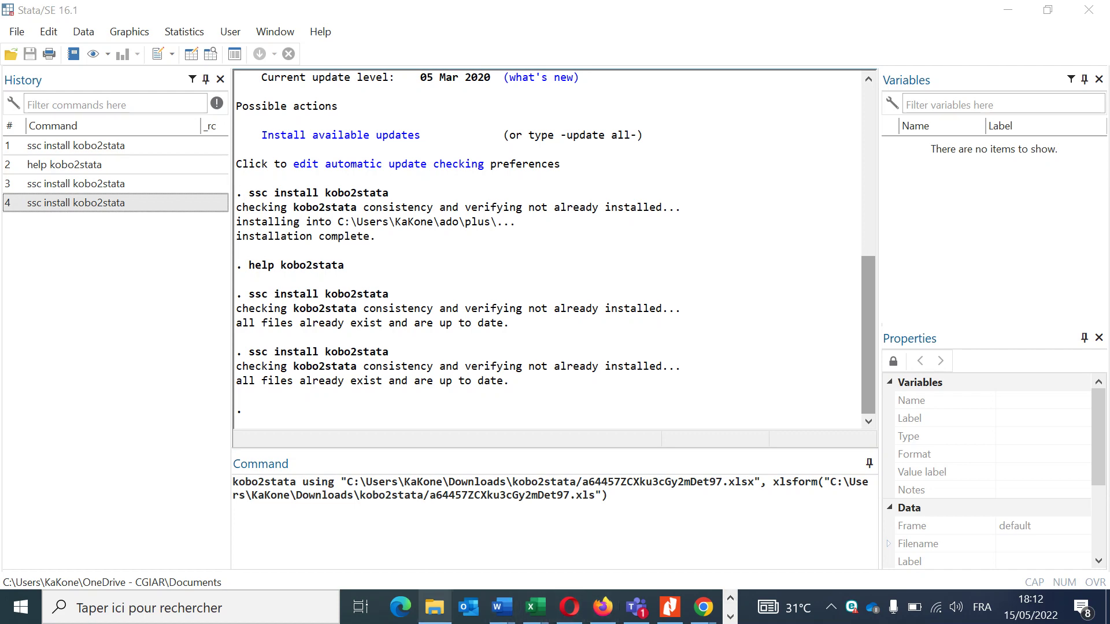
{"action": "left_click", "coordinate": [434, 607]}
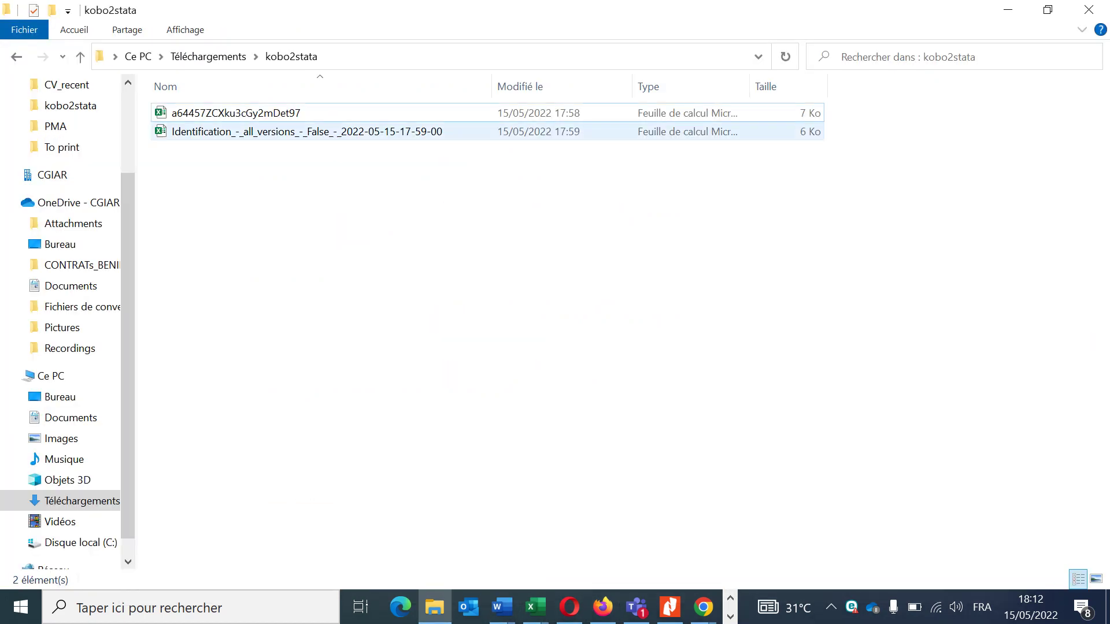
{"action": "left_click", "coordinate": [307, 132]}
{"action": "right_click", "coordinate": [344, 132]}
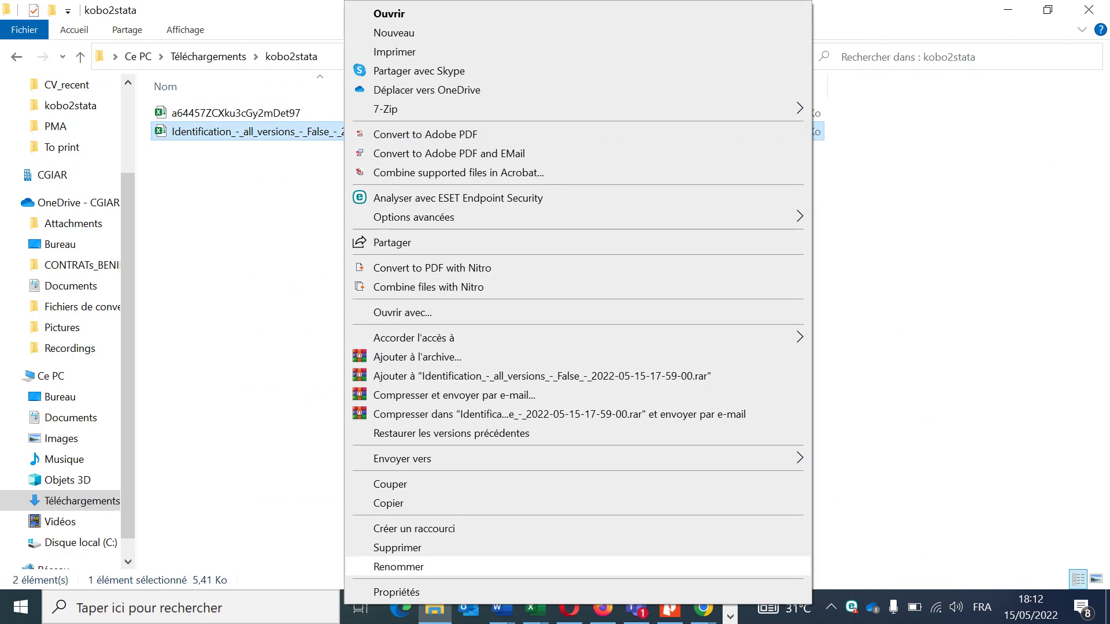
{"action": "left_click", "coordinate": [399, 567]}
{"action": "key", "text": "ctrl+c"}
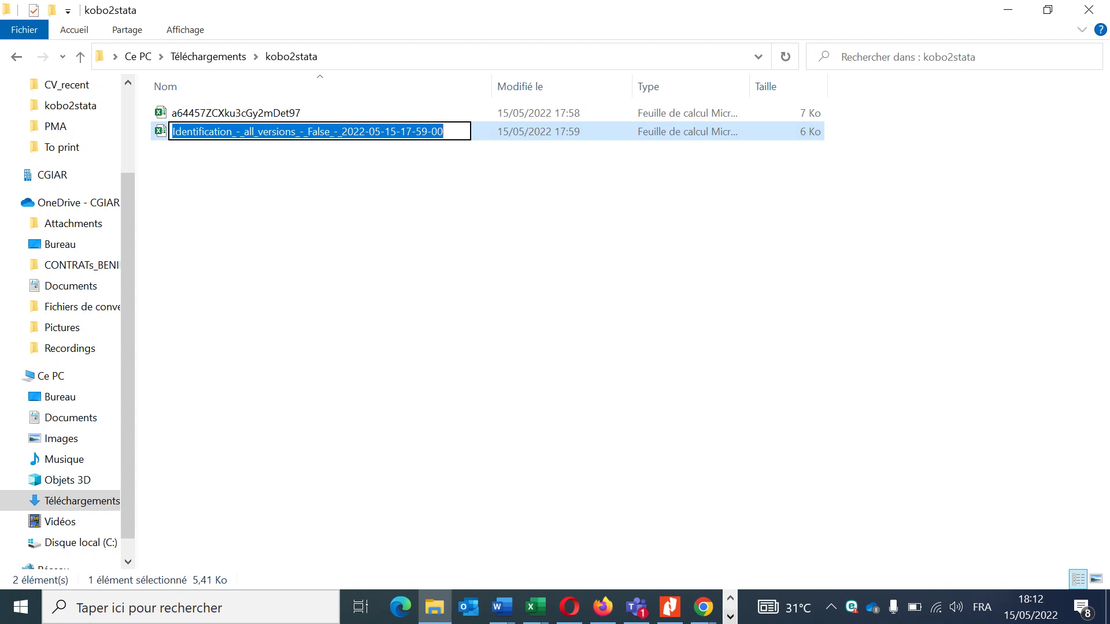
{"action": "key", "text": "Return"}
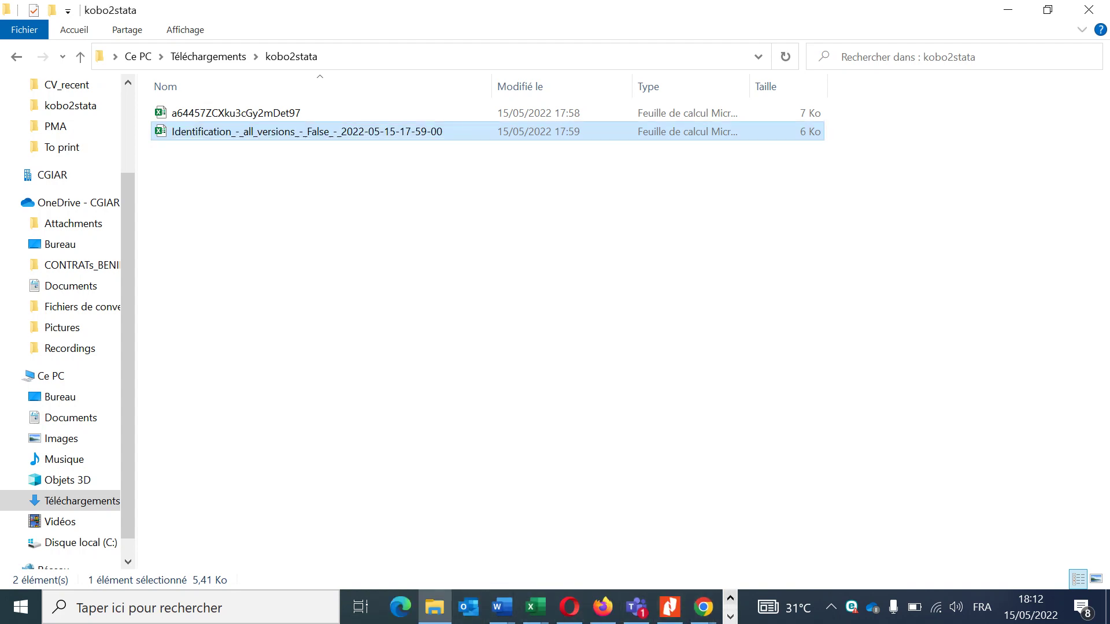
{"action": "left_click", "coordinate": [730, 616]}
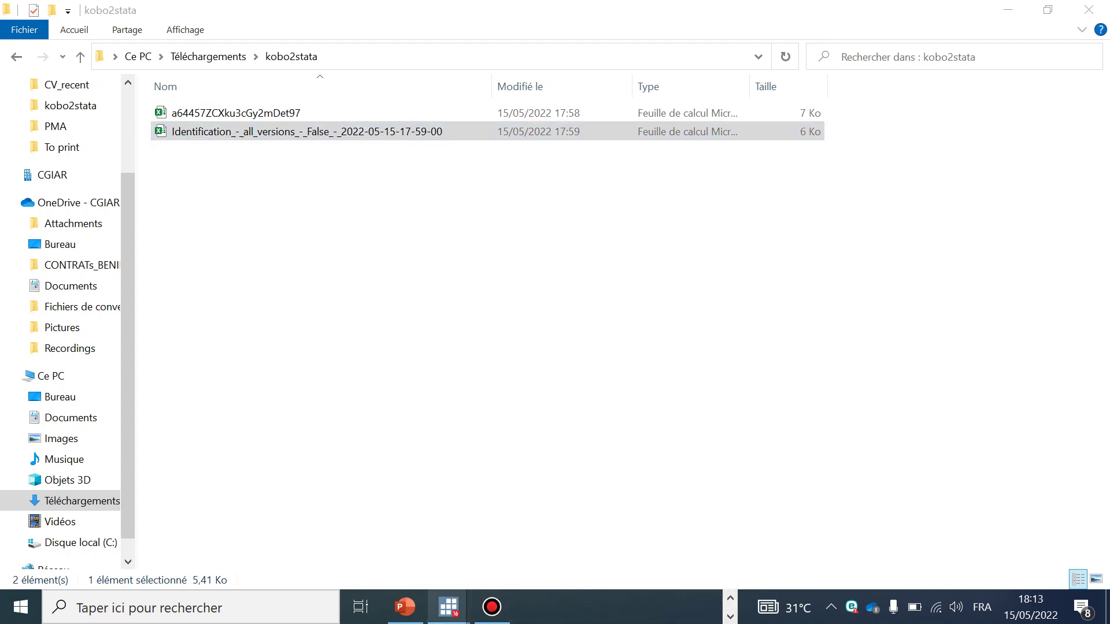
{"action": "mouse_move", "coordinate": [448, 607]}
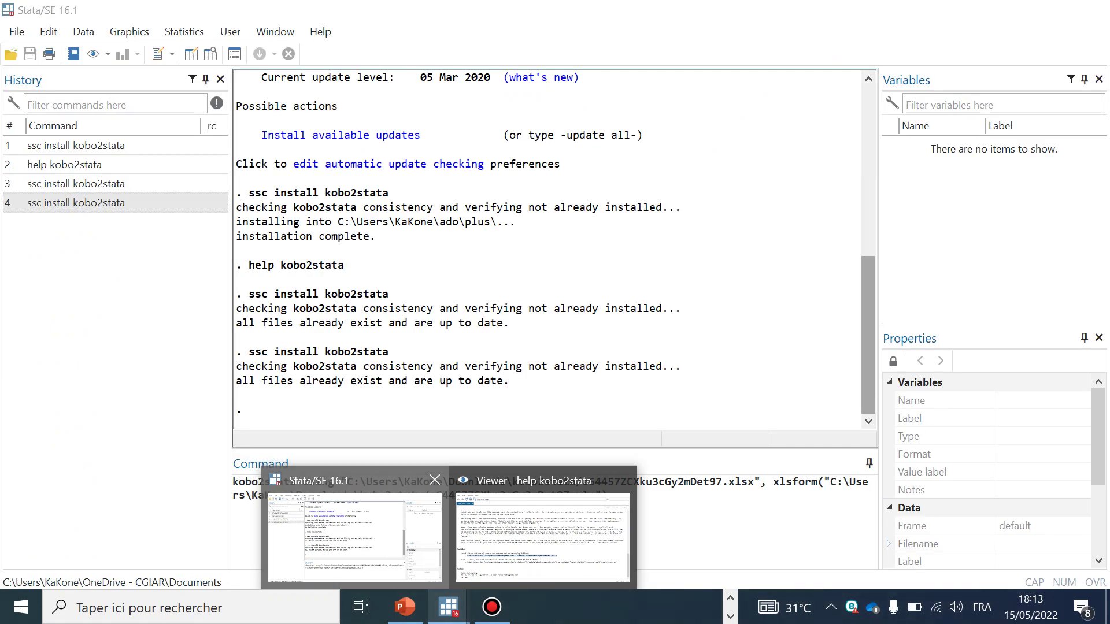
{"action": "left_click", "coordinate": [355, 537]}
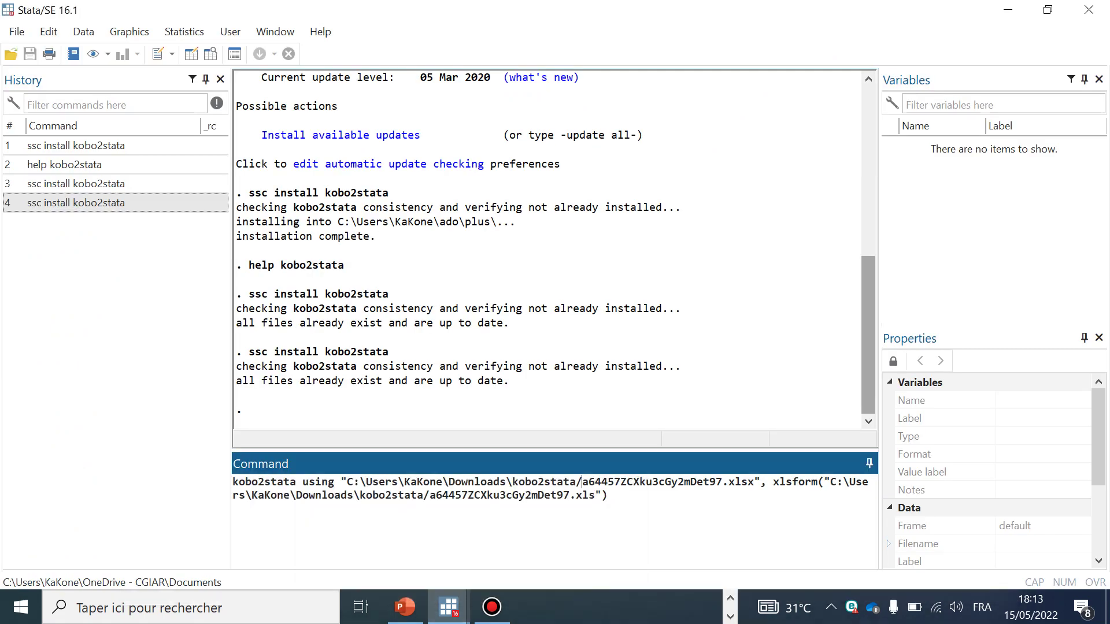
{"action": "left_click_drag", "start_coordinate": [582, 482], "coordinate": [722, 481]}
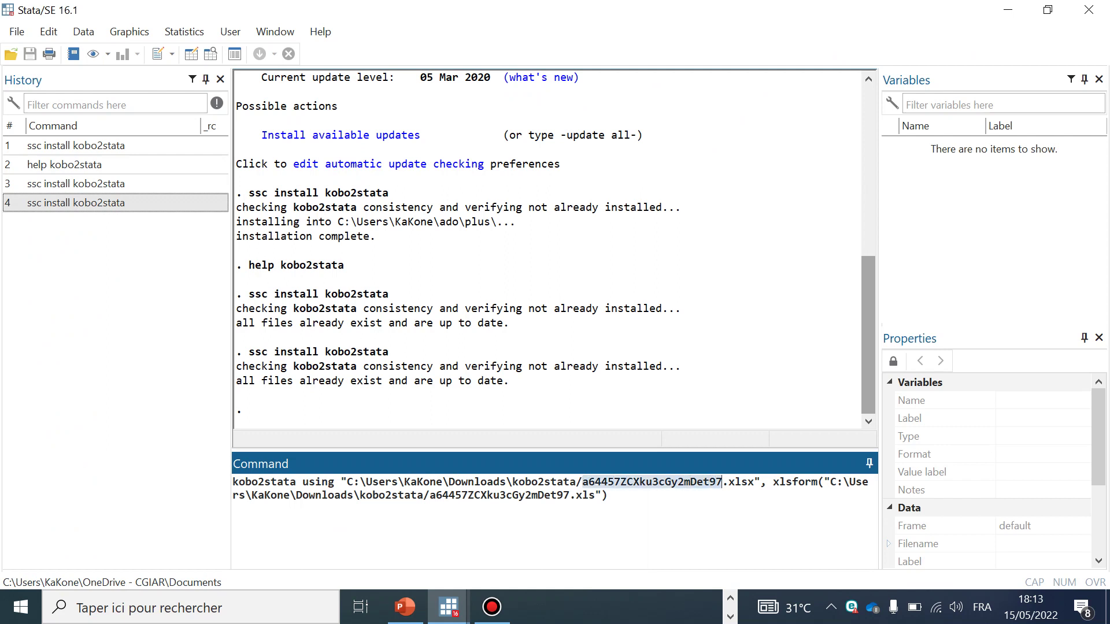
{"action": "key", "text": "ctrl+v"}
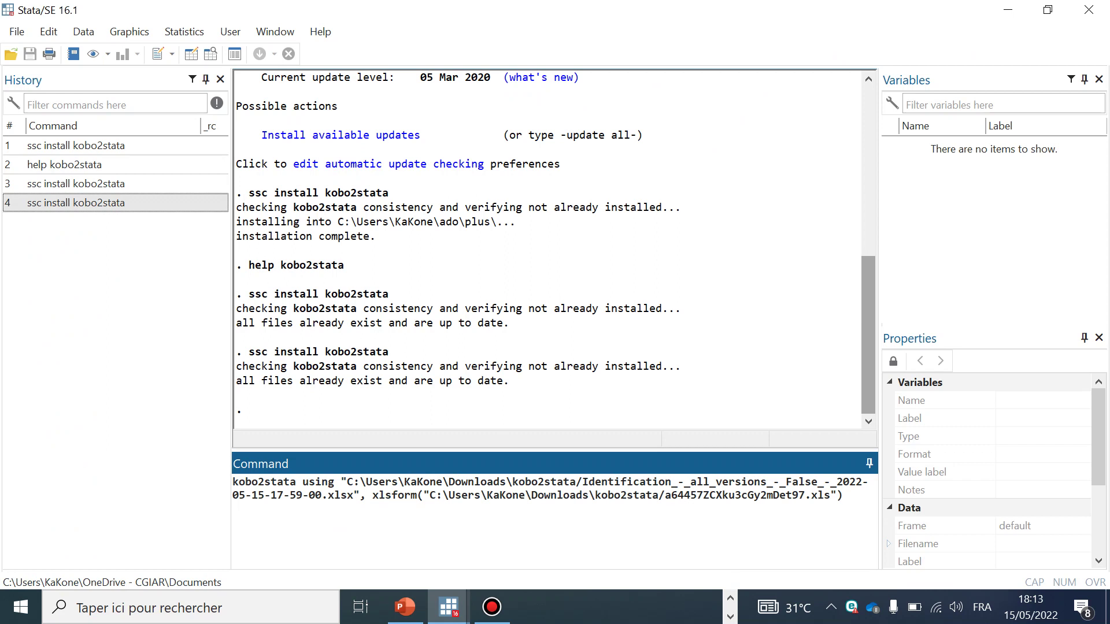
{"action": "key", "text": "Return"}
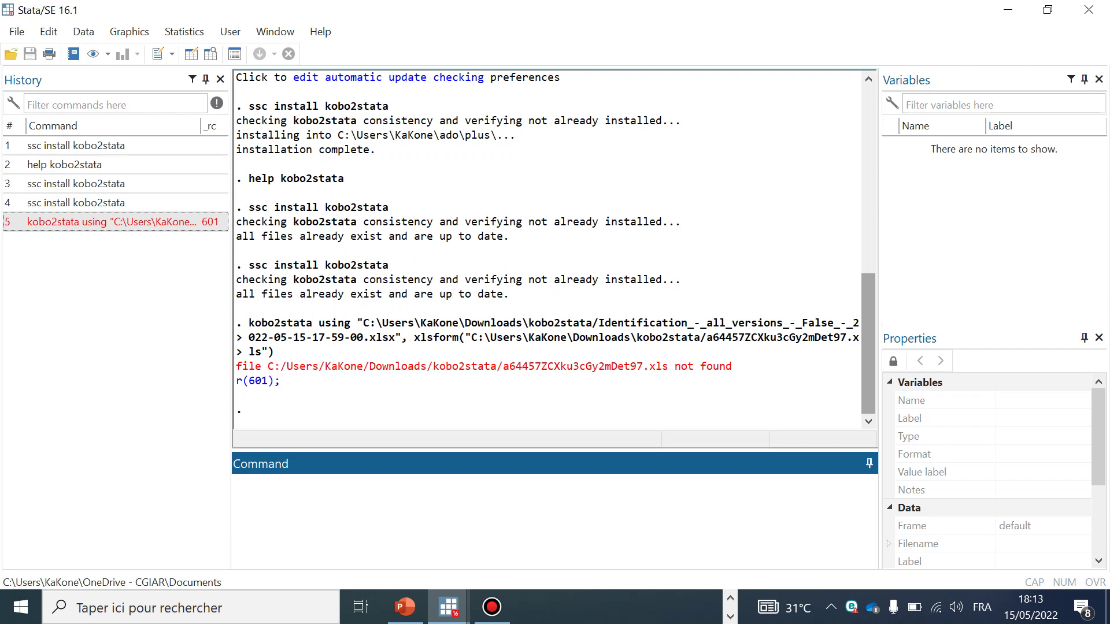
{"action": "left_click", "coordinate": [116, 222]}
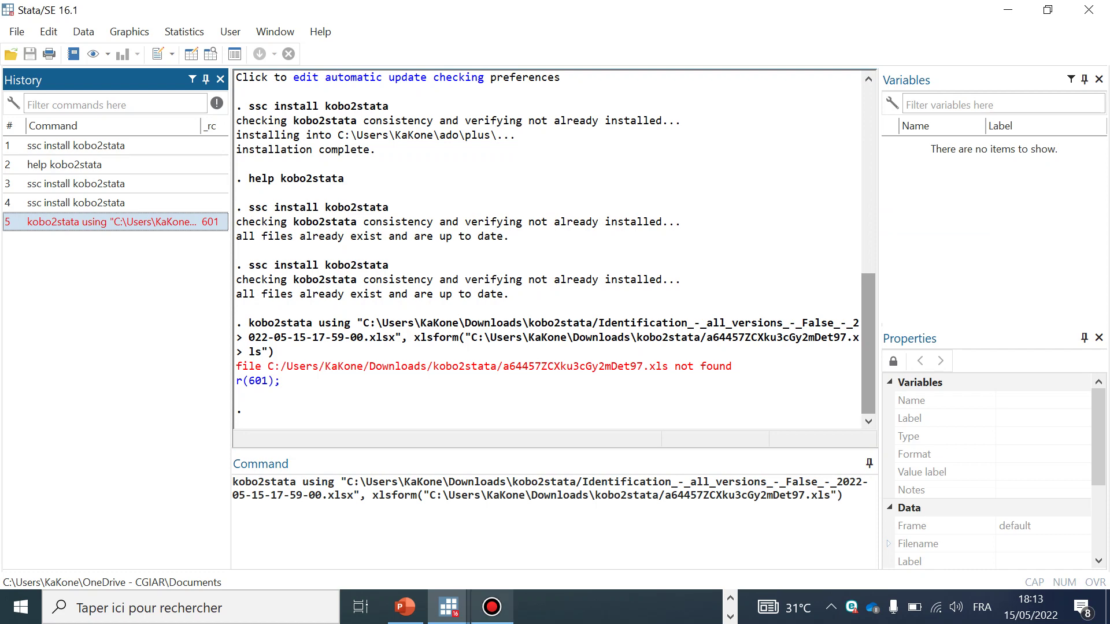
{"action": "left_click", "coordinate": [492, 606]}
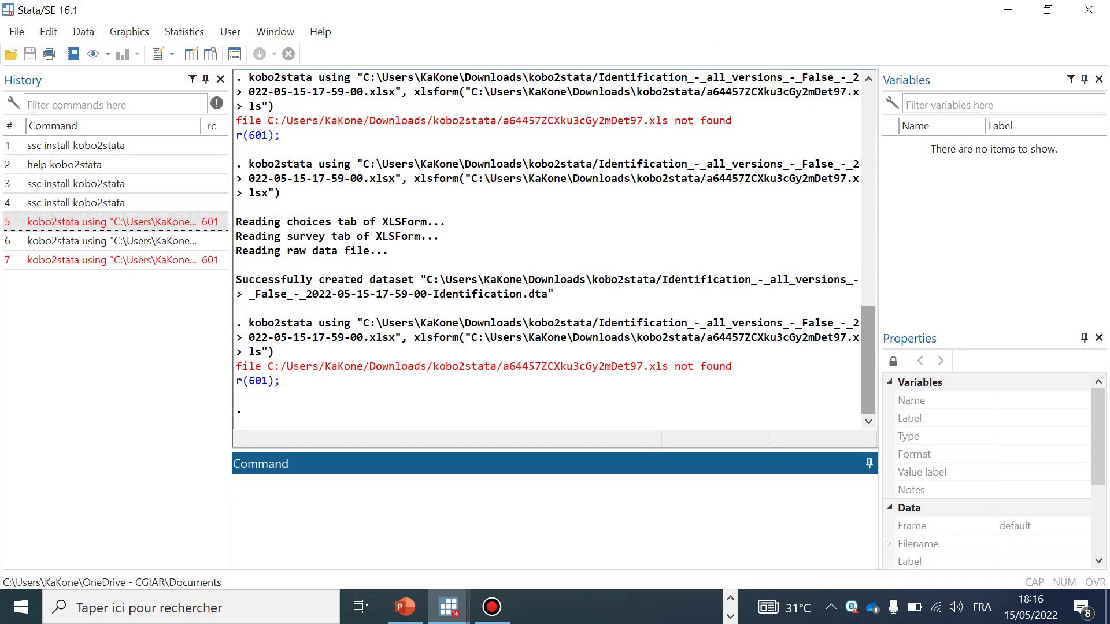
Recall the most recent failed kobo2stata command and change the xlsform file extension to .xlsx
{"action": "mouse_move", "coordinate": [492, 606]}
{"action": "mouse_move", "coordinate": [492, 538]}
{"action": "left_click", "coordinate": [111, 260]}
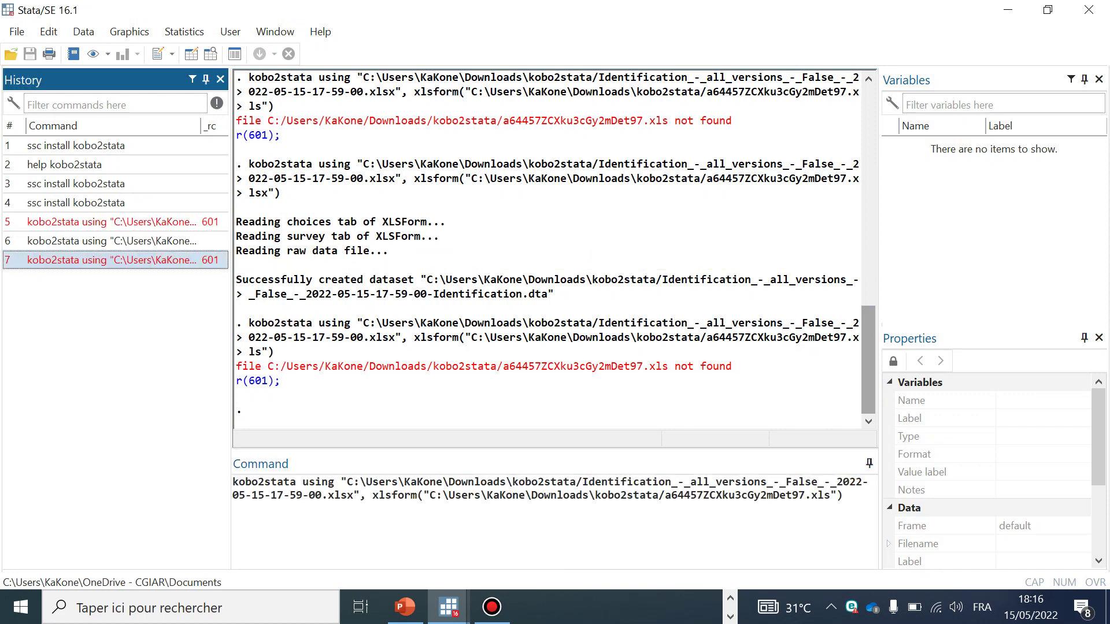
{"action": "left_click", "coordinate": [830, 496]}
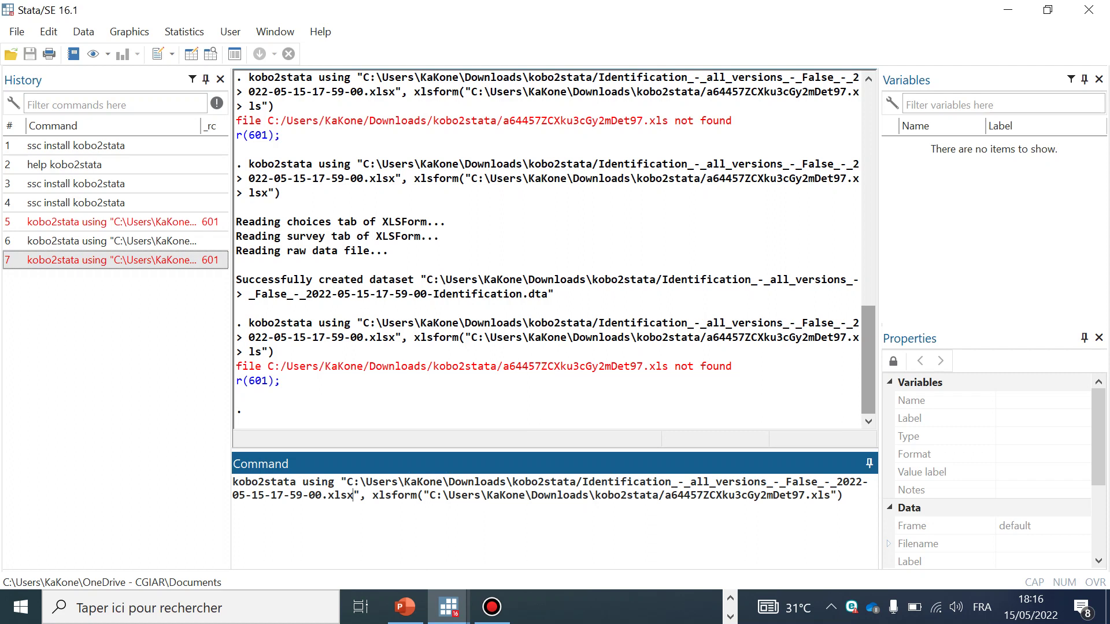
{"action": "key", "text": "shift+Left"}
{"action": "key", "text": "shift+Left"}
{"action": "key", "text": "shift+Left"}
{"action": "key", "text": "shift+Left"}
{"action": "left_click", "coordinate": [830, 495]}
{"action": "type", "text": "x"}
Switch to File Explorer and delete the existing Stata dataset from the kobo2stata folder
{"action": "left_click", "coordinate": [729, 598]}
{"action": "mouse_move", "coordinate": [434, 607]}
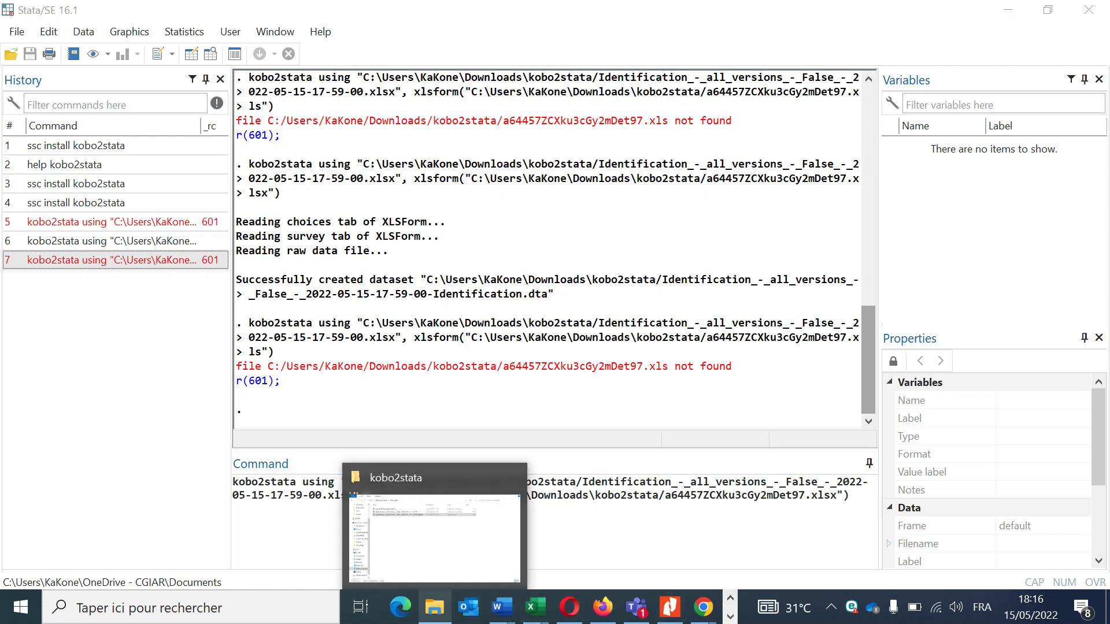
{"action": "left_click", "coordinate": [434, 537]}
{"action": "key", "text": "Delete"}
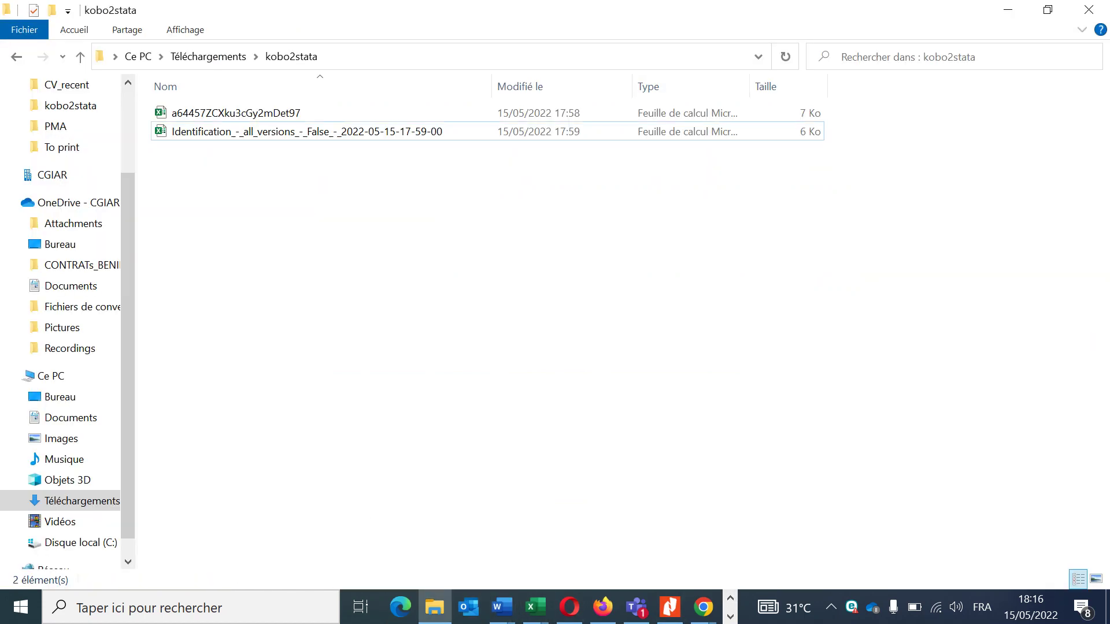
Return to the Stata main window and run the kobo2stata command with the .xlsx form path
{"action": "left_click", "coordinate": [730, 617]}
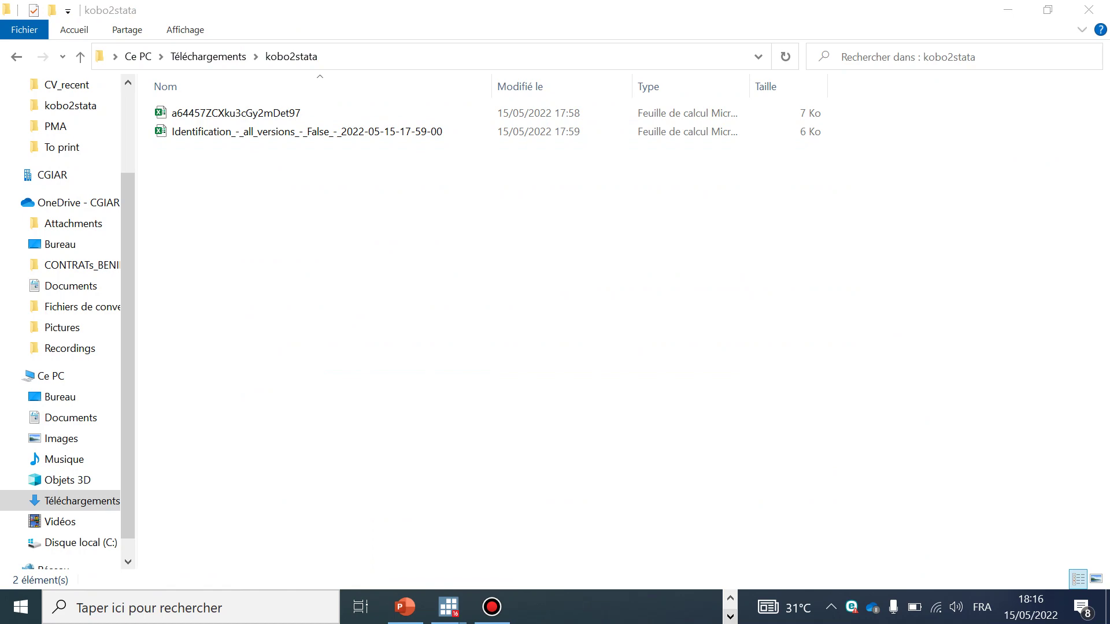
{"action": "left_click", "coordinate": [448, 607]}
{"action": "left_click", "coordinate": [352, 536]}
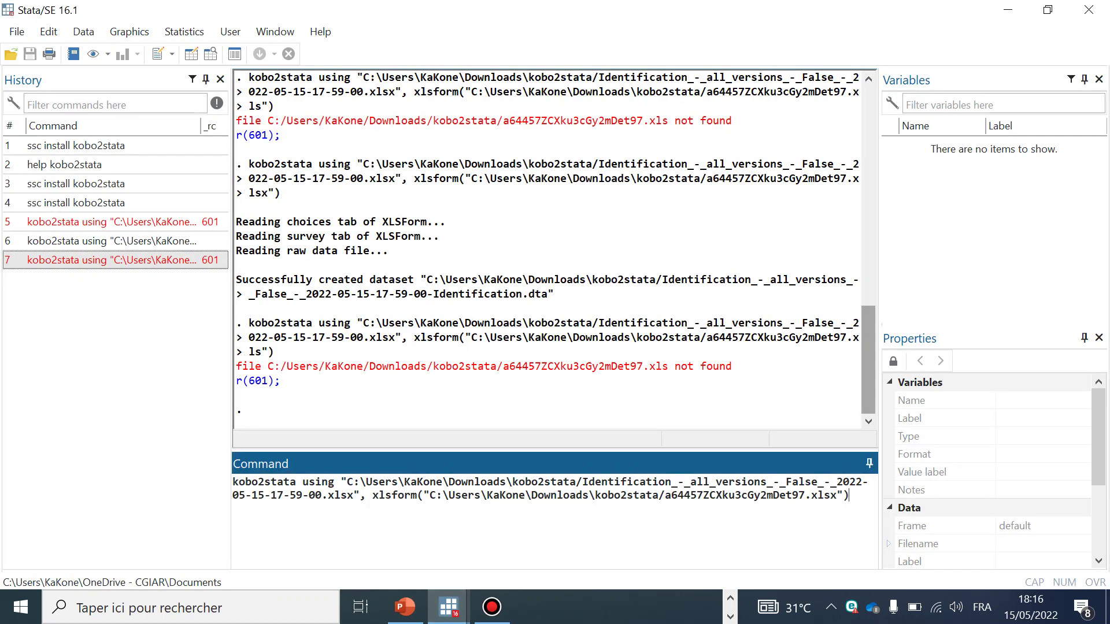
{"action": "key", "text": "Return"}
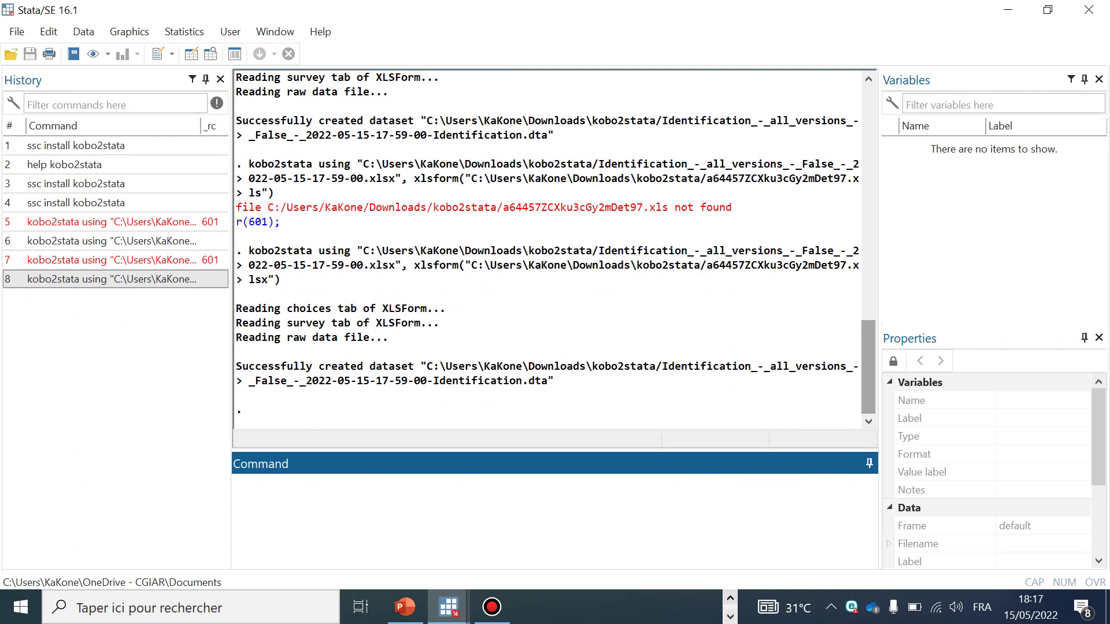
{"action": "left_click", "coordinate": [730, 616]}
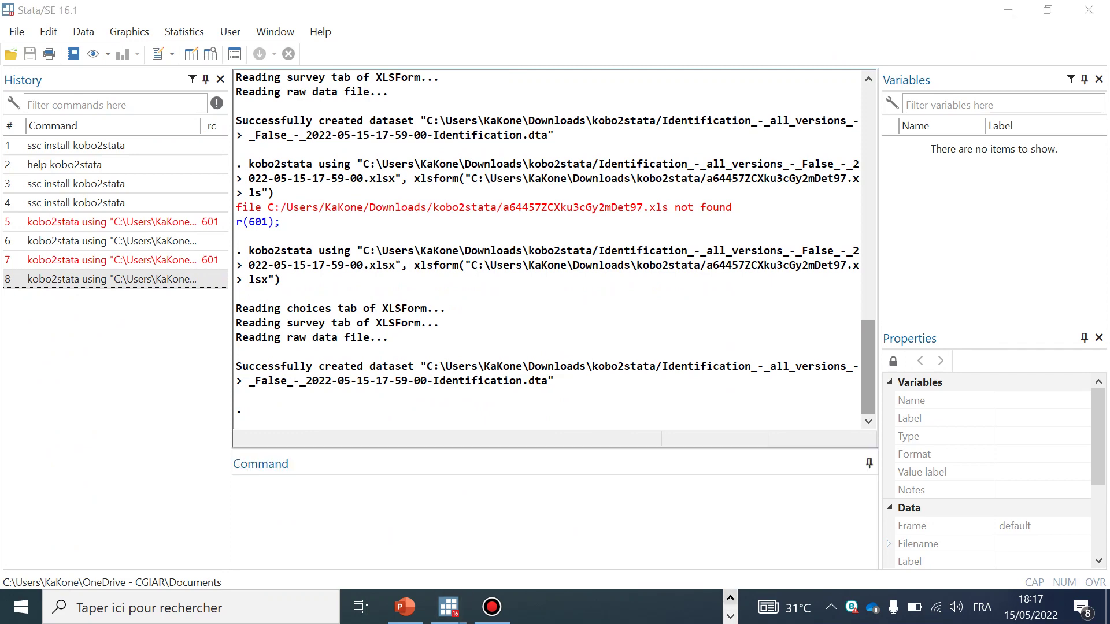
{"action": "left_click", "coordinate": [730, 598]}
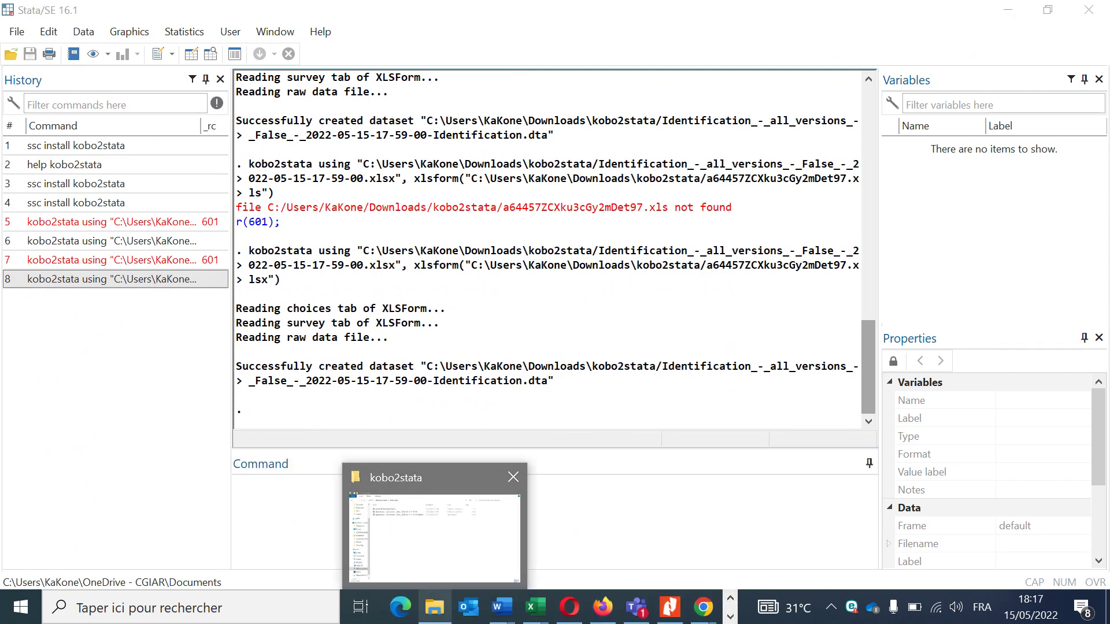
{"action": "left_click", "coordinate": [434, 607]}
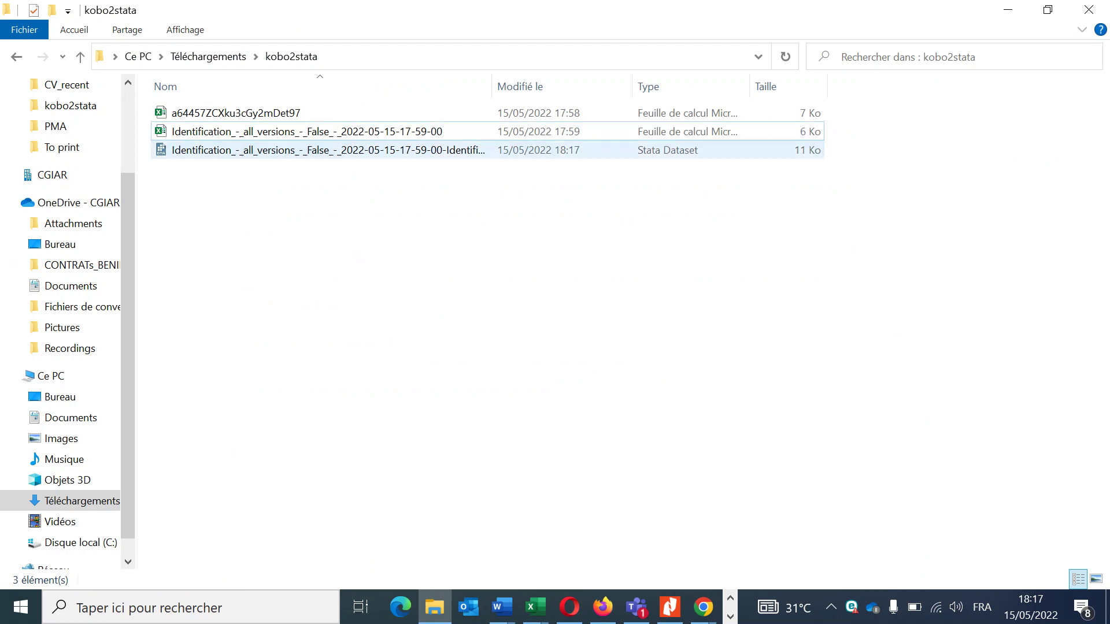
{"action": "left_click", "coordinate": [328, 150]}
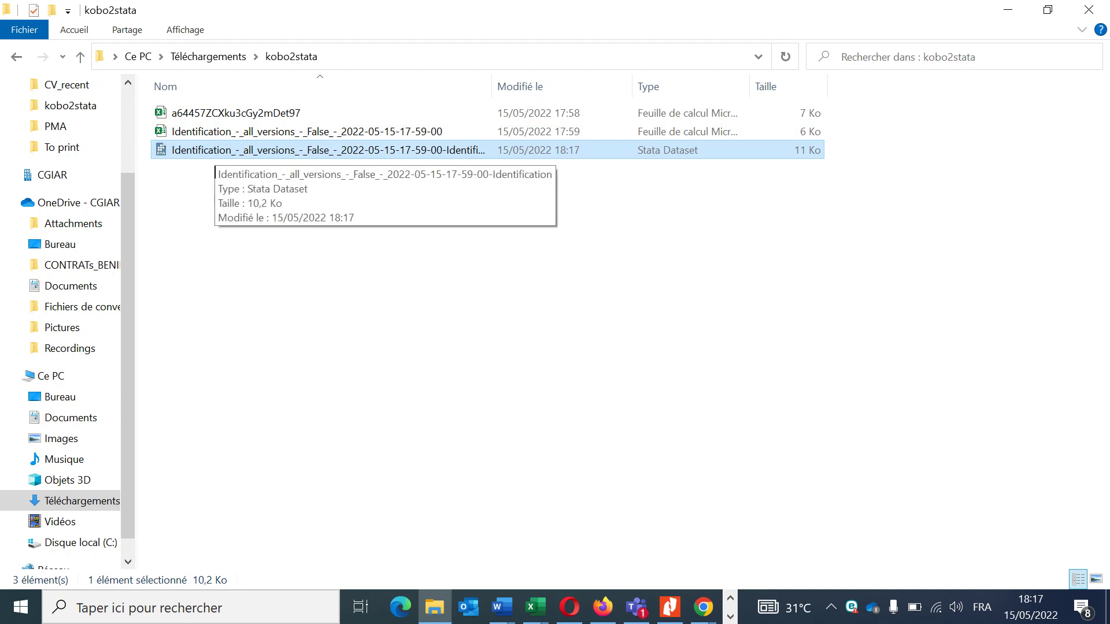
{"action": "double_click", "coordinate": [328, 150]}
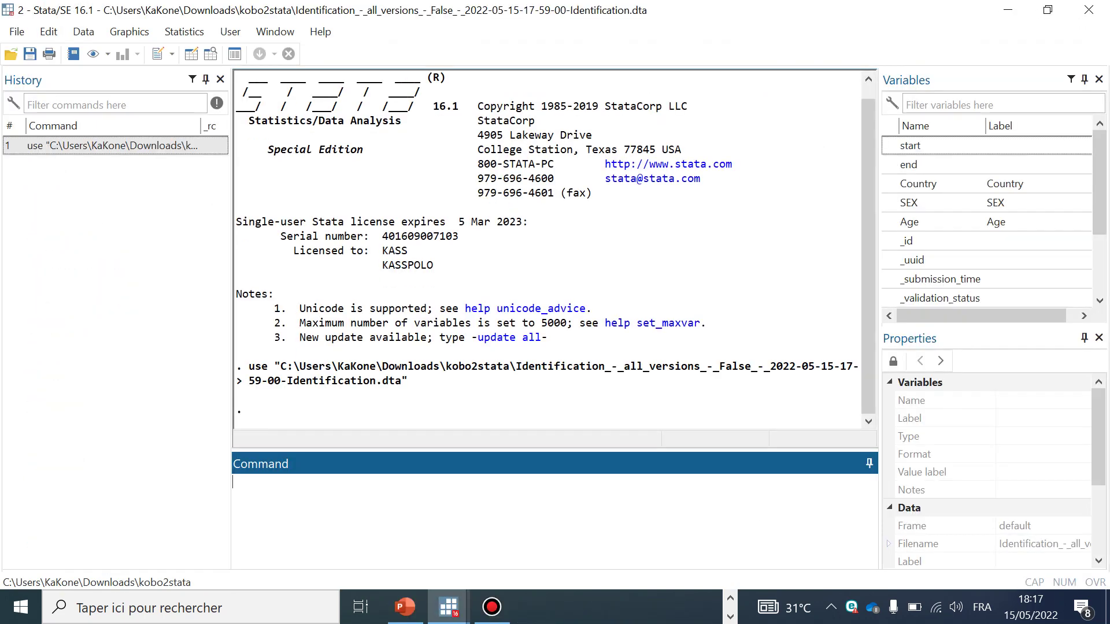
Look over the dataset's variables and tabulate Country with the ta command
{"action": "scroll", "coordinate": [986, 165], "scroll_direction": "down", "scroll_amount": 1}
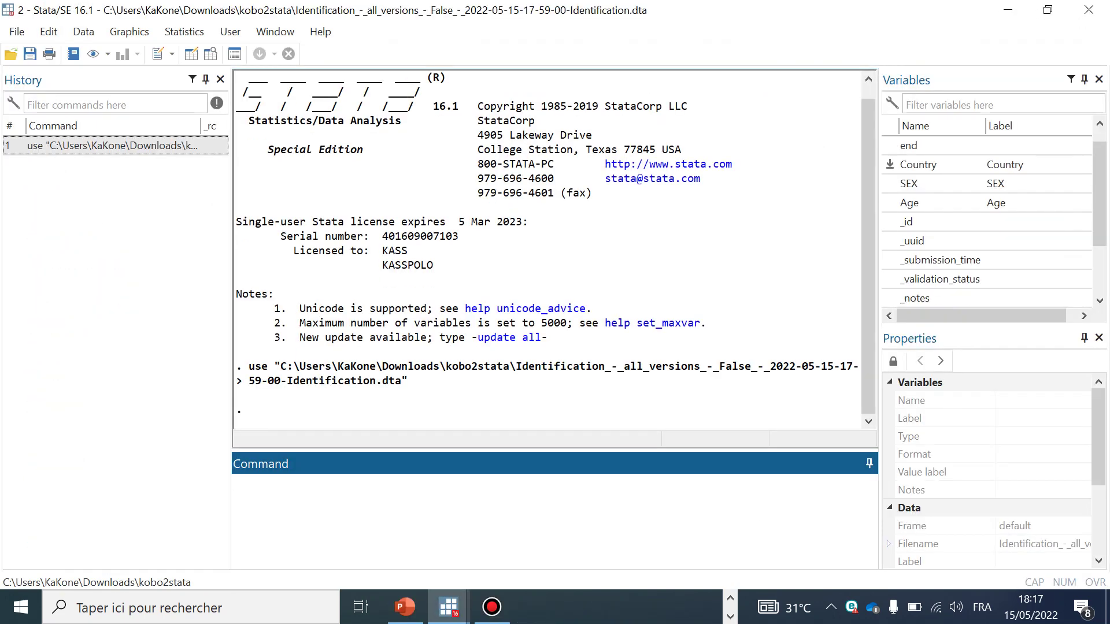
{"action": "scroll", "coordinate": [986, 165], "scroll_direction": "up", "scroll_amount": 1}
{"action": "scroll", "coordinate": [936, 164], "scroll_direction": "down", "scroll_amount": 2}
{"action": "scroll", "coordinate": [937, 164], "scroll_direction": "up", "scroll_amount": 2}
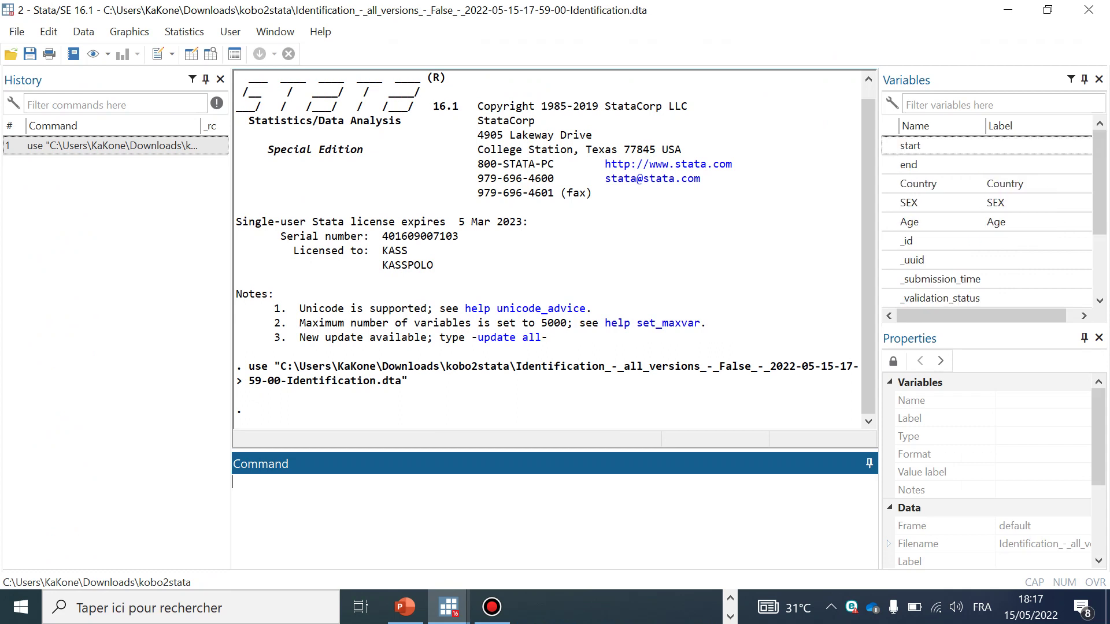
{"action": "type", "text": "ta"}
{"action": "left_click", "coordinate": [890, 183]}
{"action": "key", "text": "Return"}
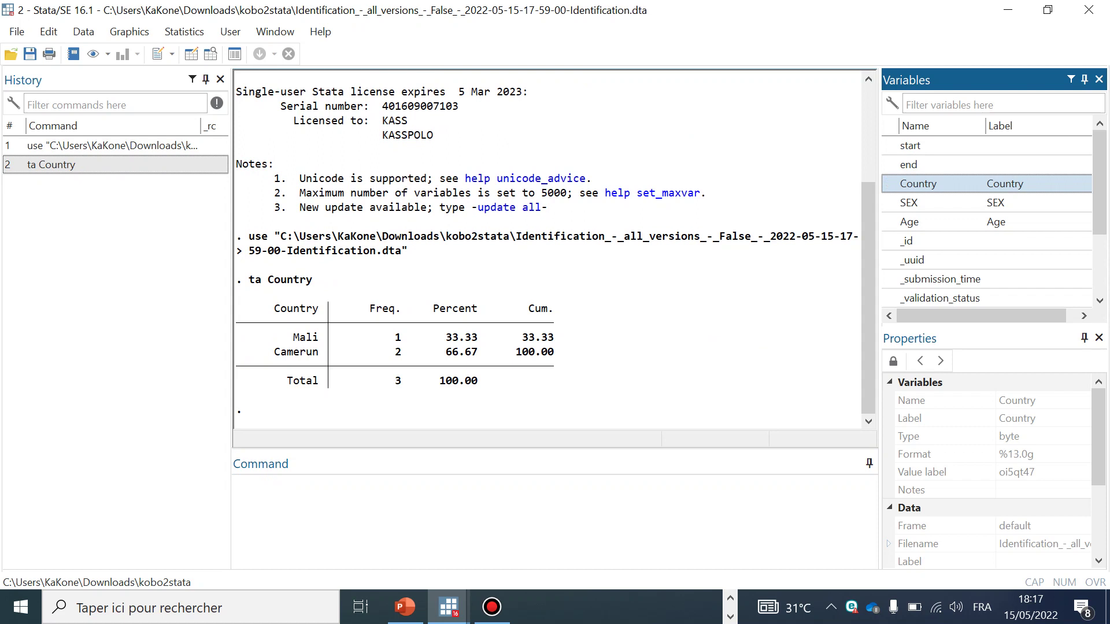
Tabulate the SEX variable with the ta command
{"action": "left_click", "coordinate": [323, 496]}
{"action": "type", "text": "co"}
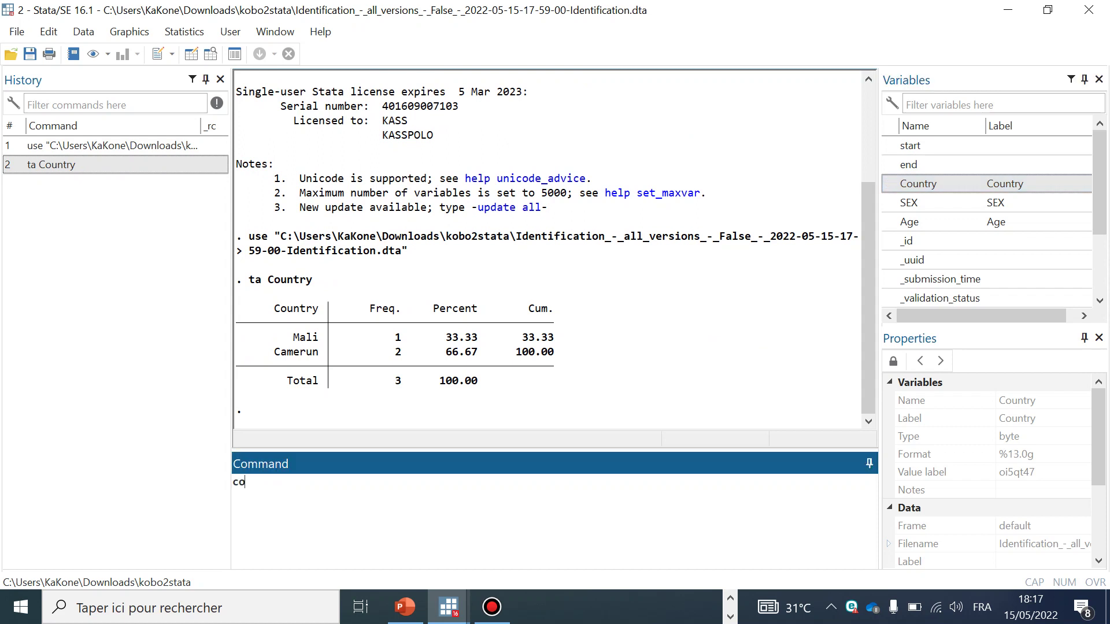
{"action": "key", "text": "BackSpace"}
{"action": "key", "text": "BackSpace"}
{"action": "type", "text": "ta"}
{"action": "double_click", "coordinate": [908, 203]}
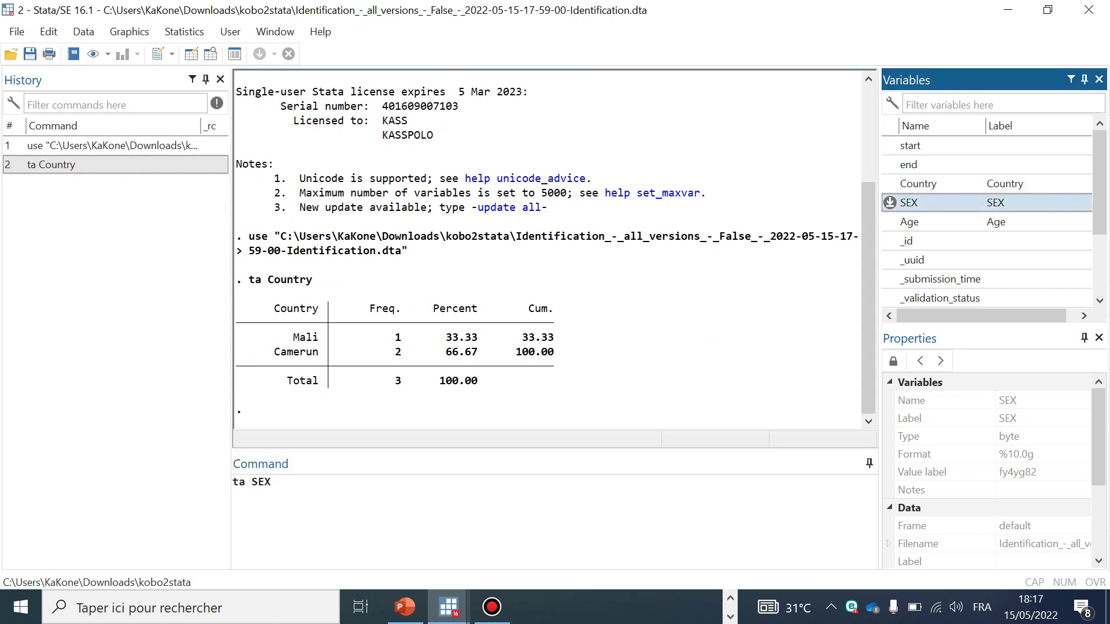
{"action": "key", "text": "Return"}
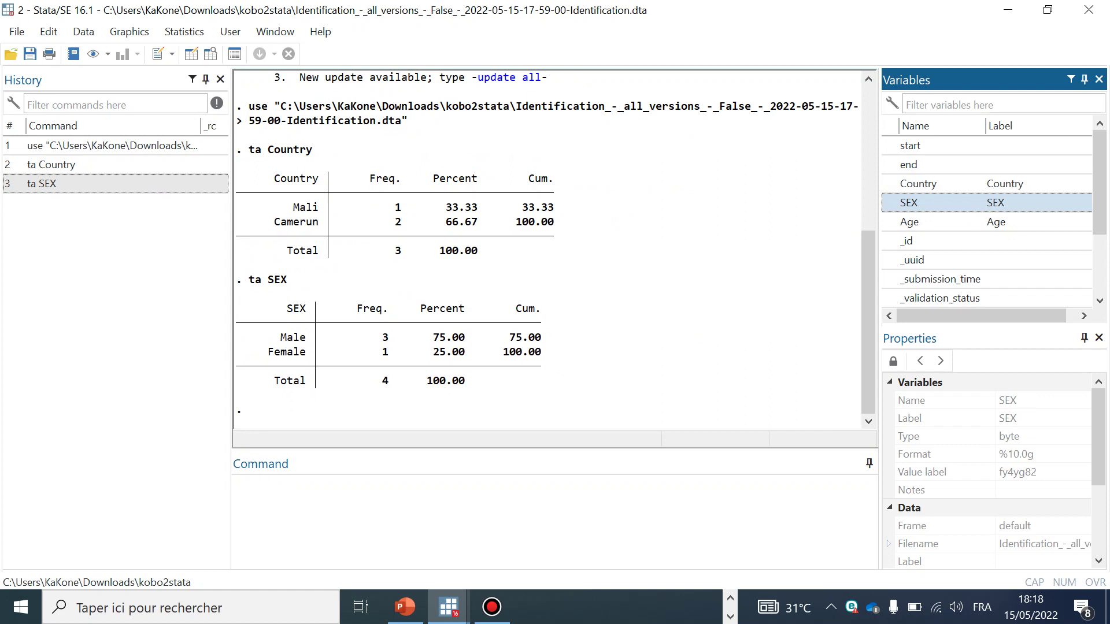
Run codebook on the SEX variable to check its numeric codes and value labels
{"action": "left_click", "coordinate": [346, 497]}
{"action": "type", "text": "codebook"}
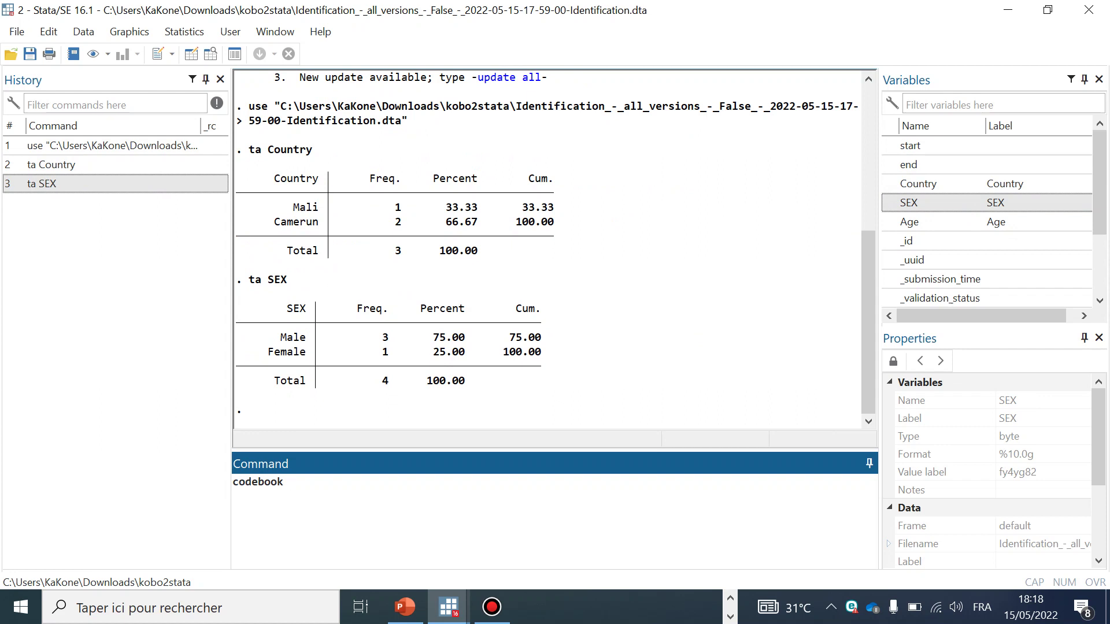
{"action": "double_click", "coordinate": [908, 203]}
{"action": "key", "text": "Return"}
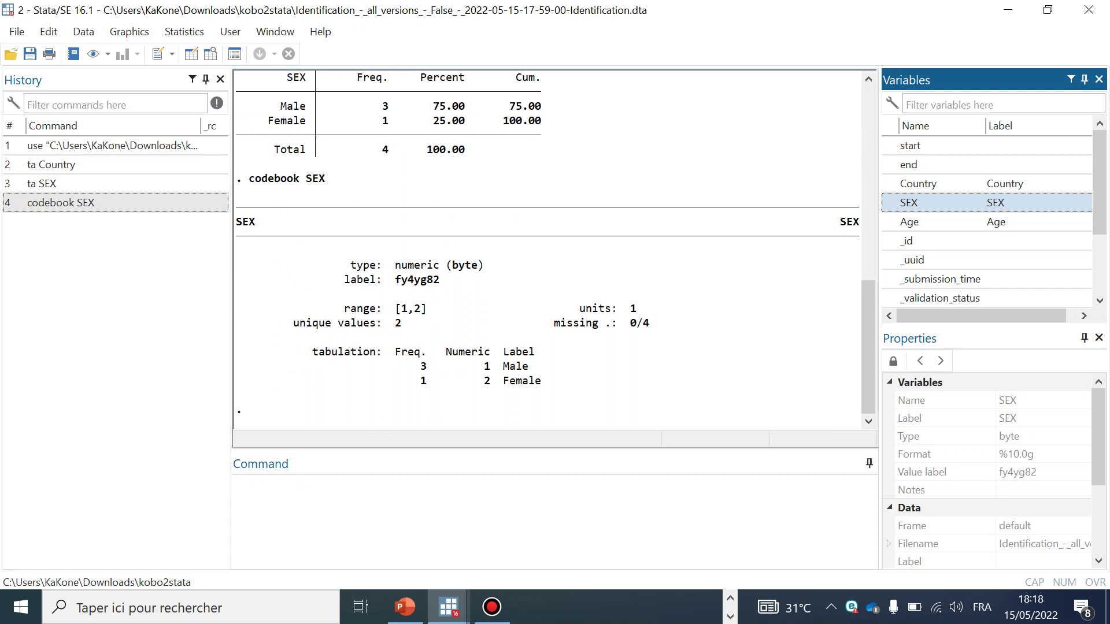
Run codebook on the Age variable to check its numeric codes and value labels
{"action": "left_click", "coordinate": [236, 483]}
{"action": "type", "text": "codebo"}
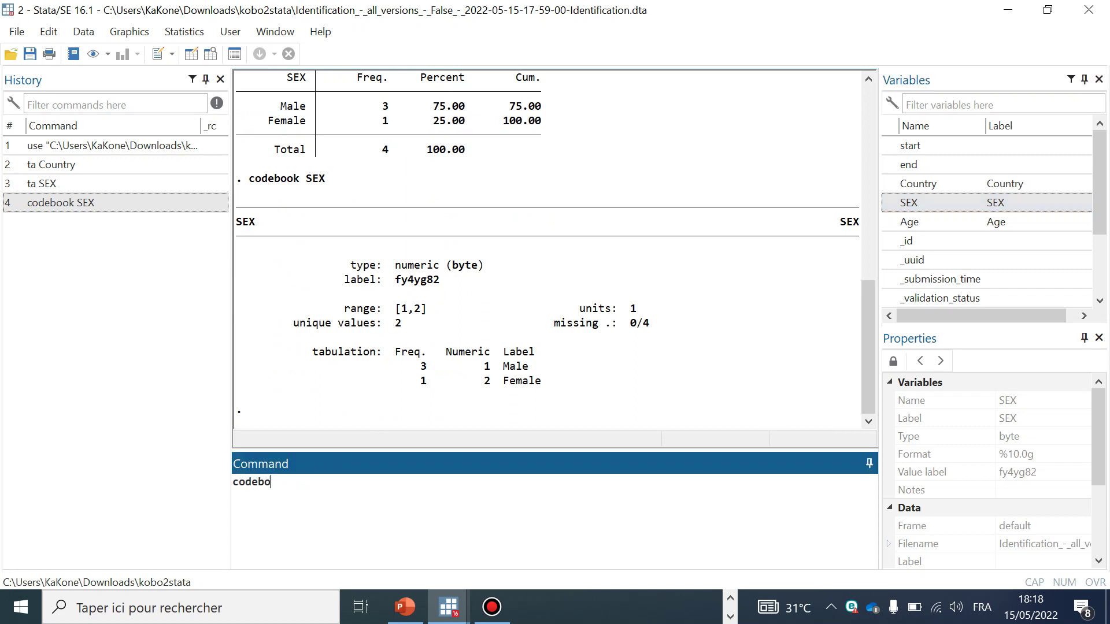
{"action": "type", "text": "ok"}
{"action": "left_click", "coordinate": [889, 222]}
{"action": "key", "text": "Return"}
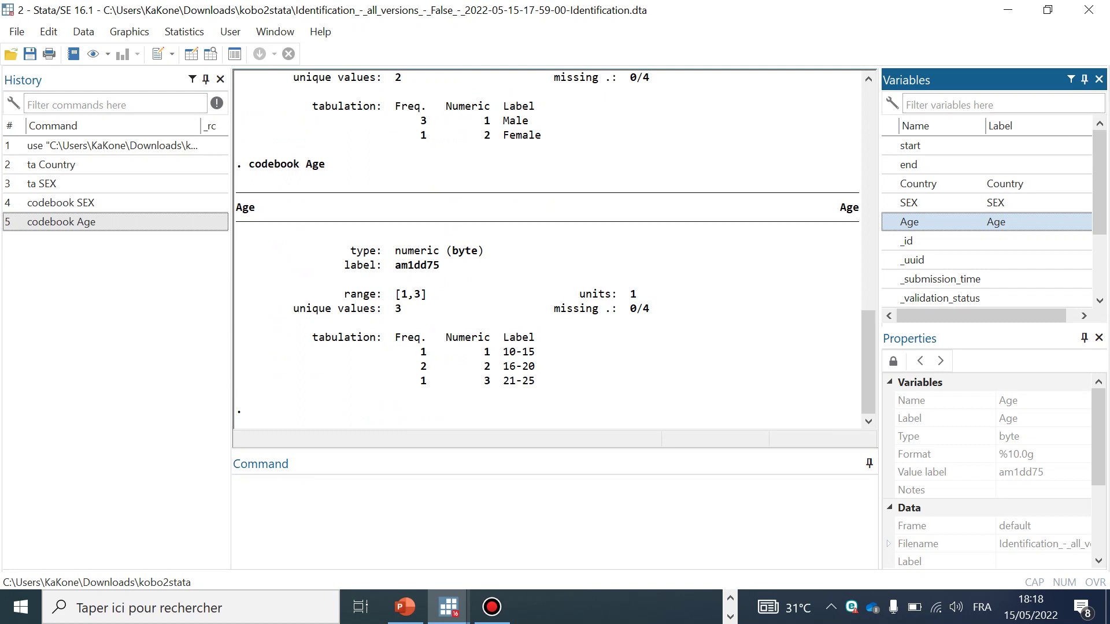
{"action": "left_click", "coordinate": [237, 482]}
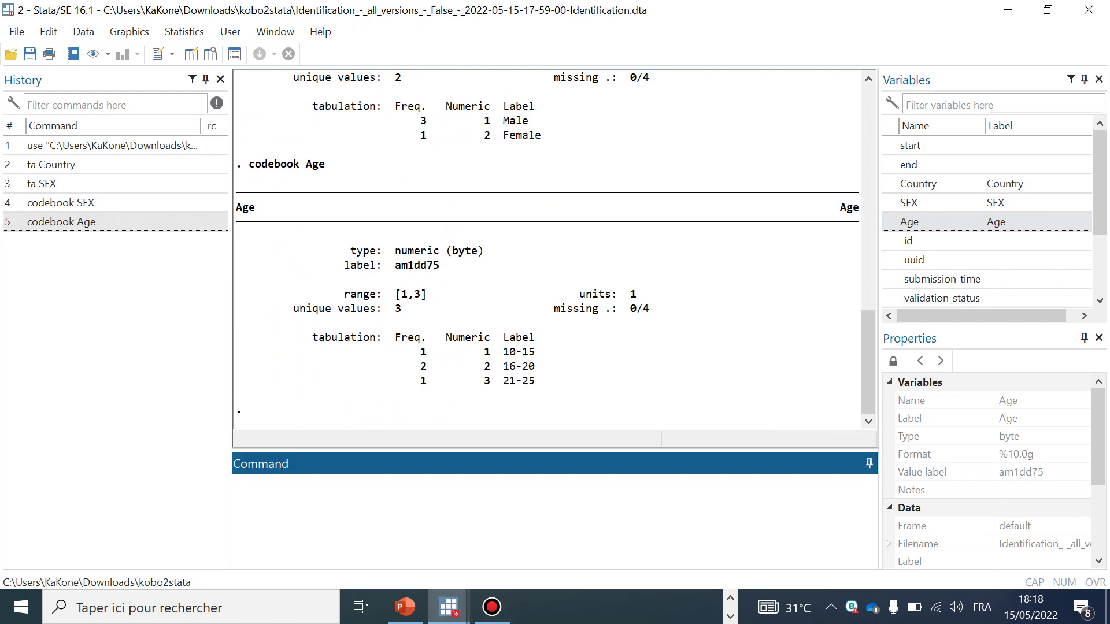
Switch to Document1 in Word and change the xlsform file extension in the template command to .xlsx
{"action": "left_click", "coordinate": [730, 598]}
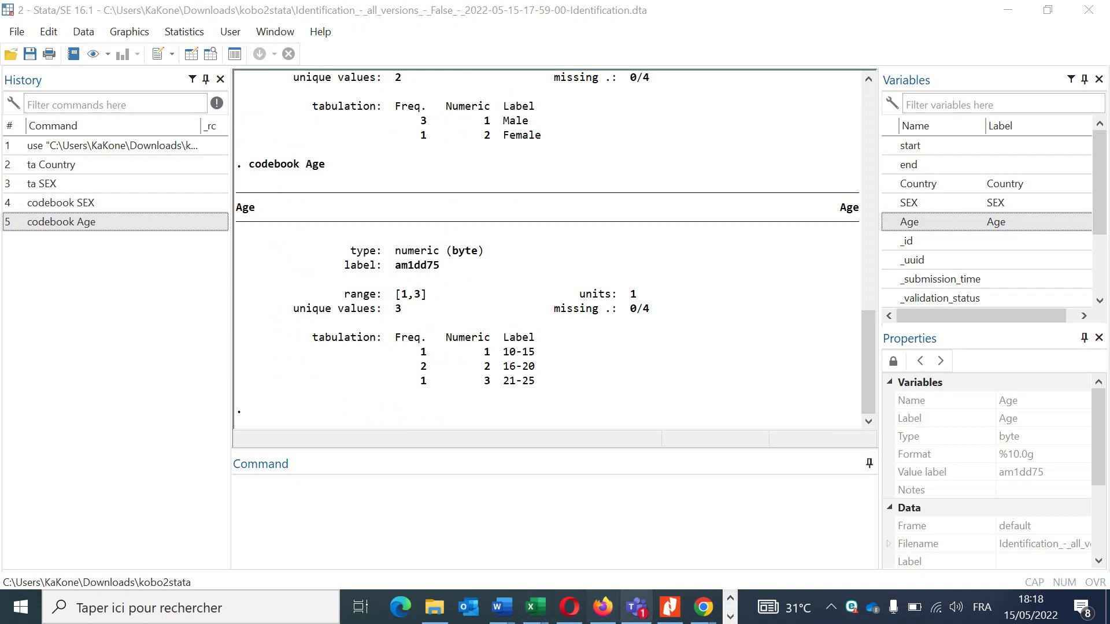
{"action": "mouse_move", "coordinate": [500, 607]}
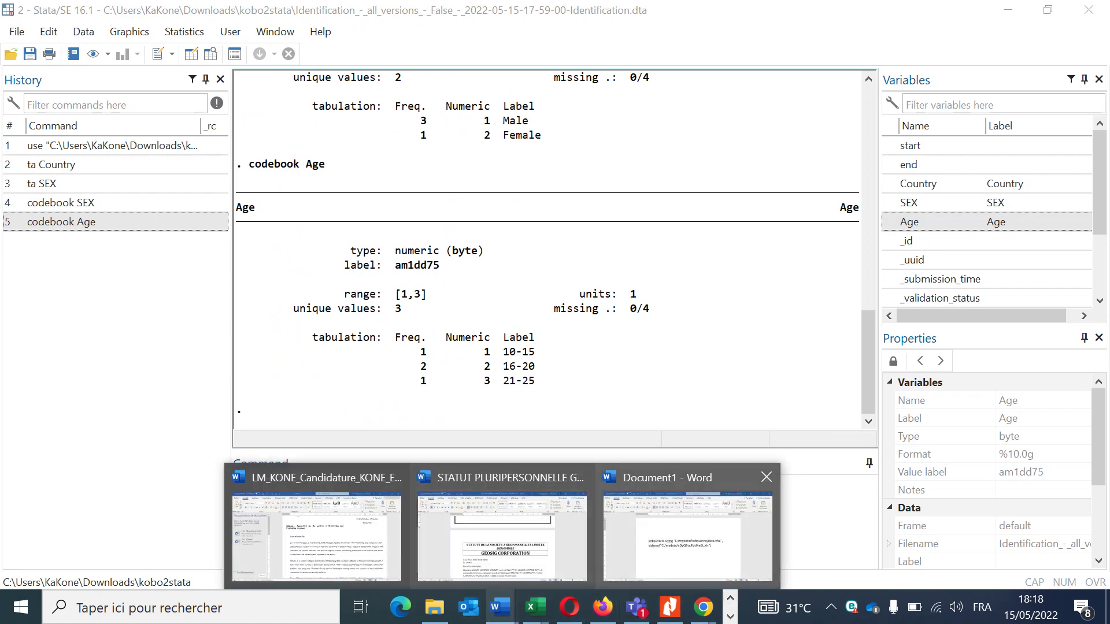
{"action": "left_click", "coordinate": [688, 535]}
{"action": "key", "text": "ctrl+a"}
{"action": "left_click", "coordinate": [706, 354]}
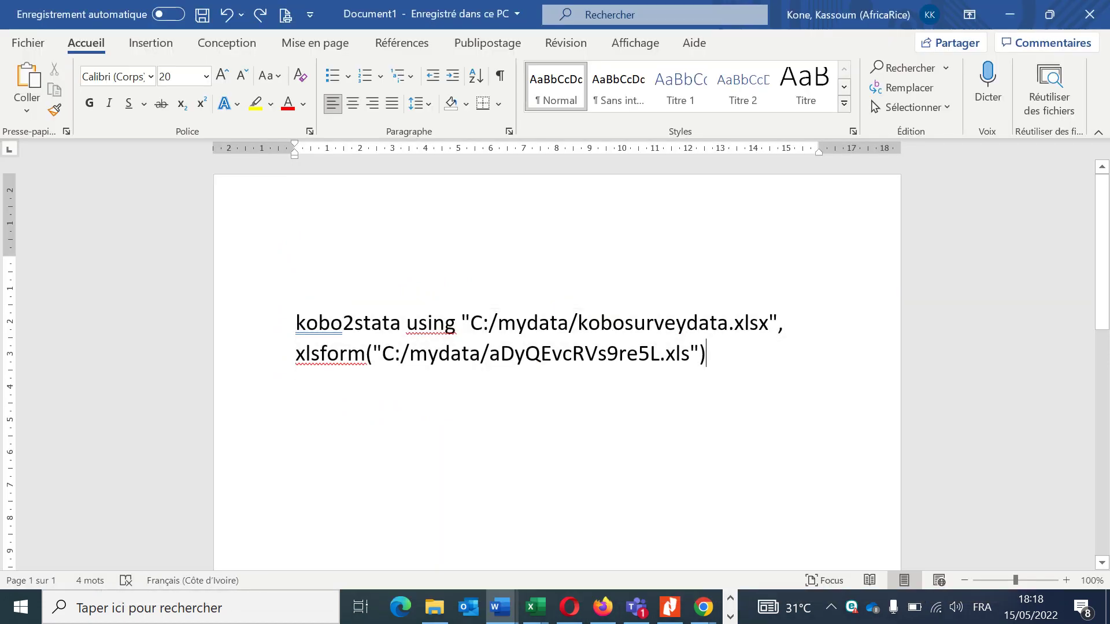
{"action": "left_click", "coordinate": [690, 353]}
{"action": "type", "text": "x"}
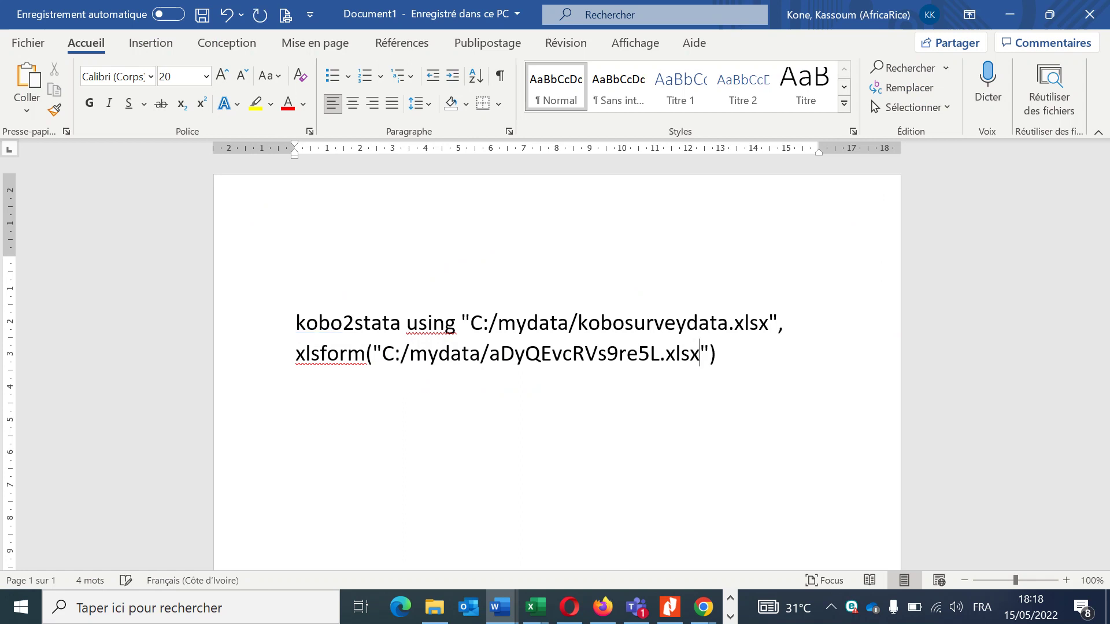
{"action": "key", "text": "End"}
{"action": "key", "text": "ctrl+shift+Home"}
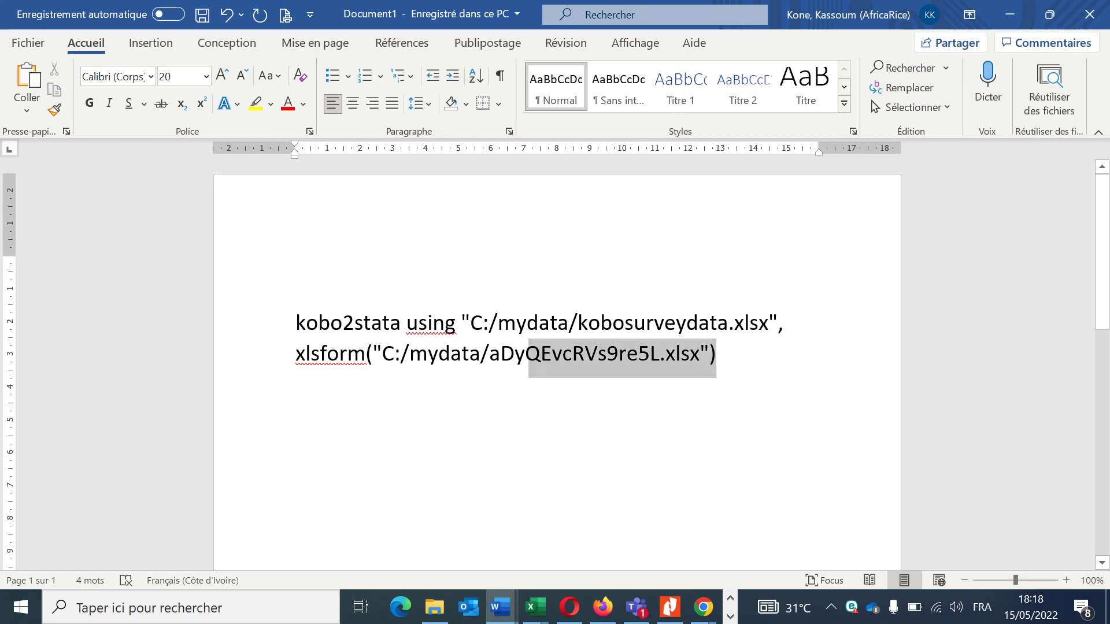
{"action": "left_click", "coordinate": [717, 353]}
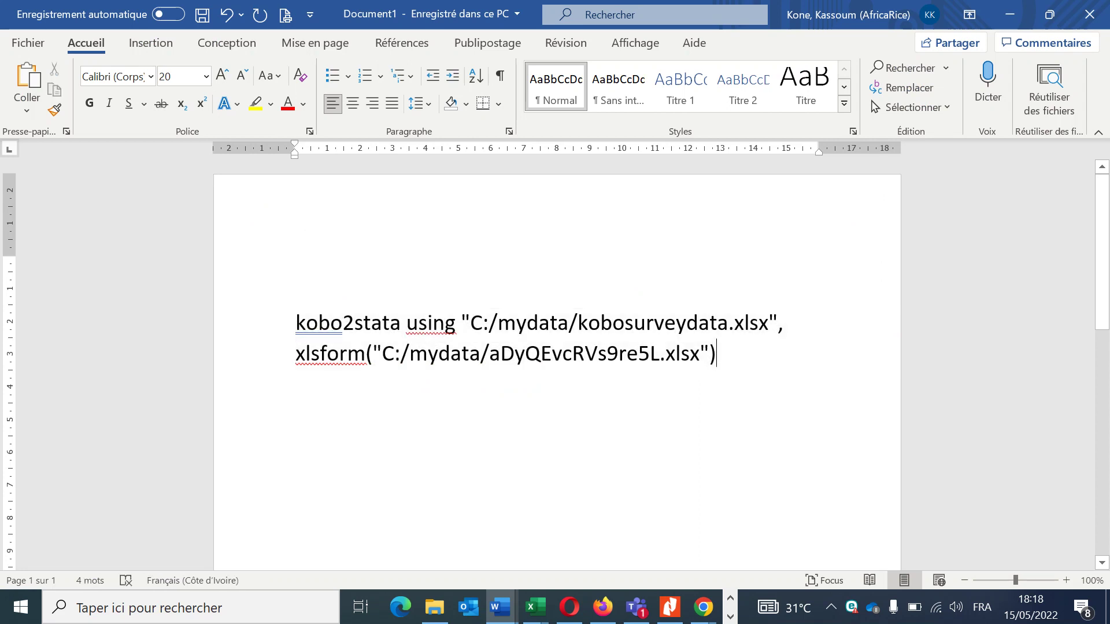
{"action": "left_click", "coordinate": [664, 353]}
{"action": "left_click", "coordinate": [717, 354]}
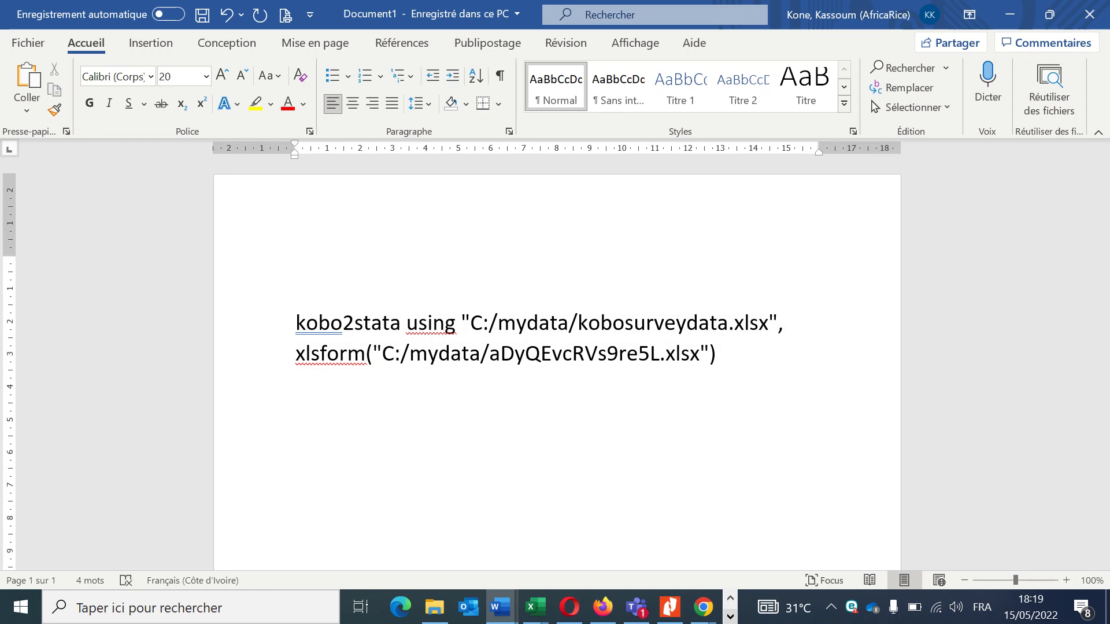
{"action": "left_click", "coordinate": [730, 617]}
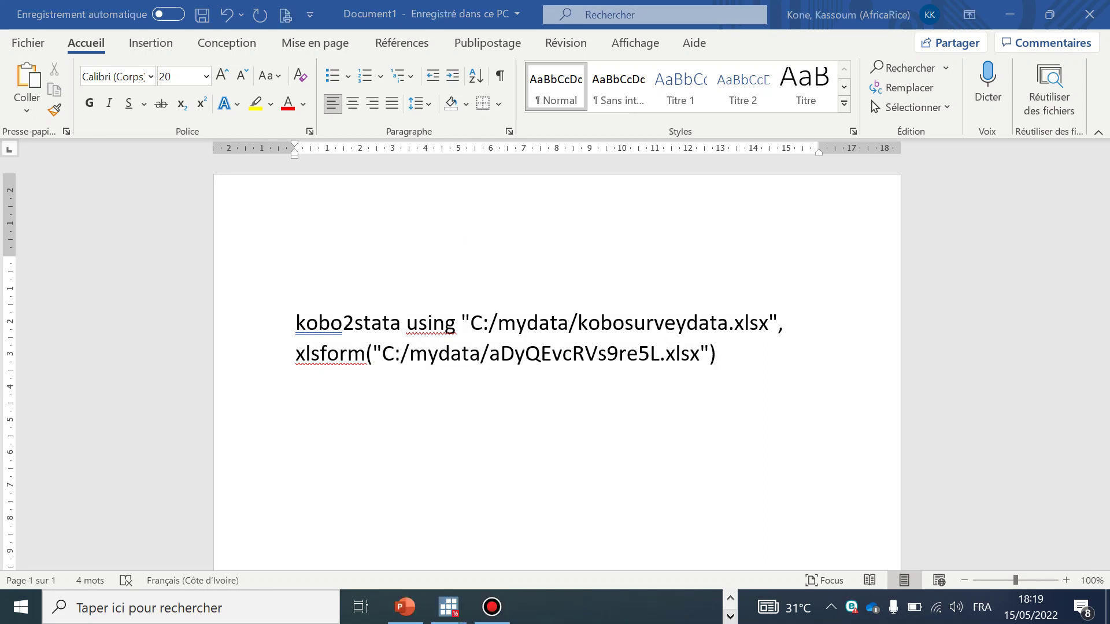